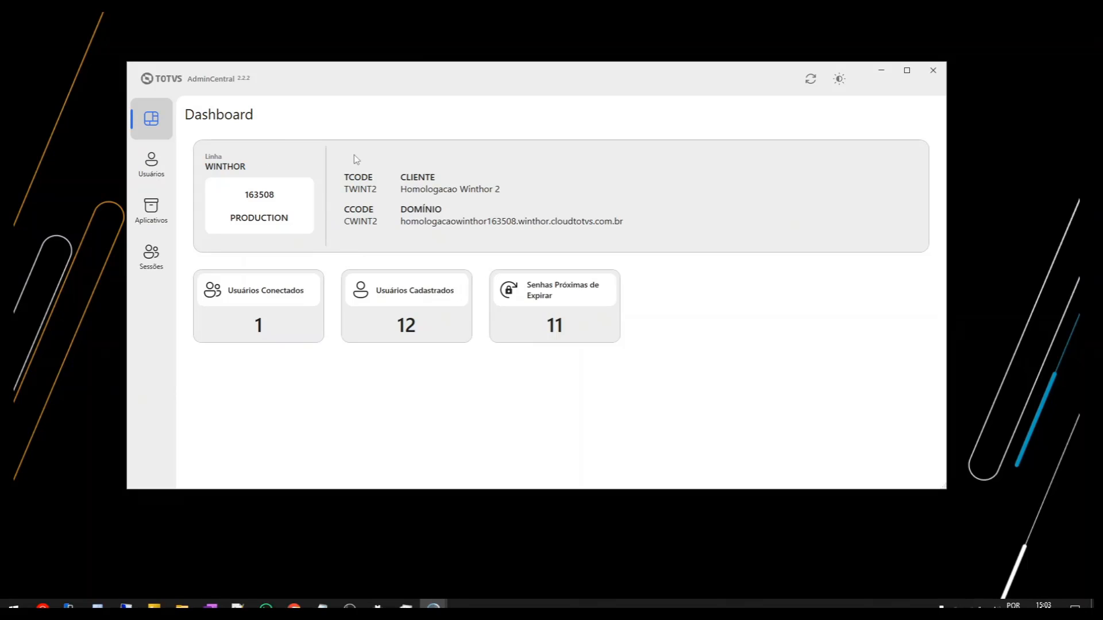
left_click(168, 164)
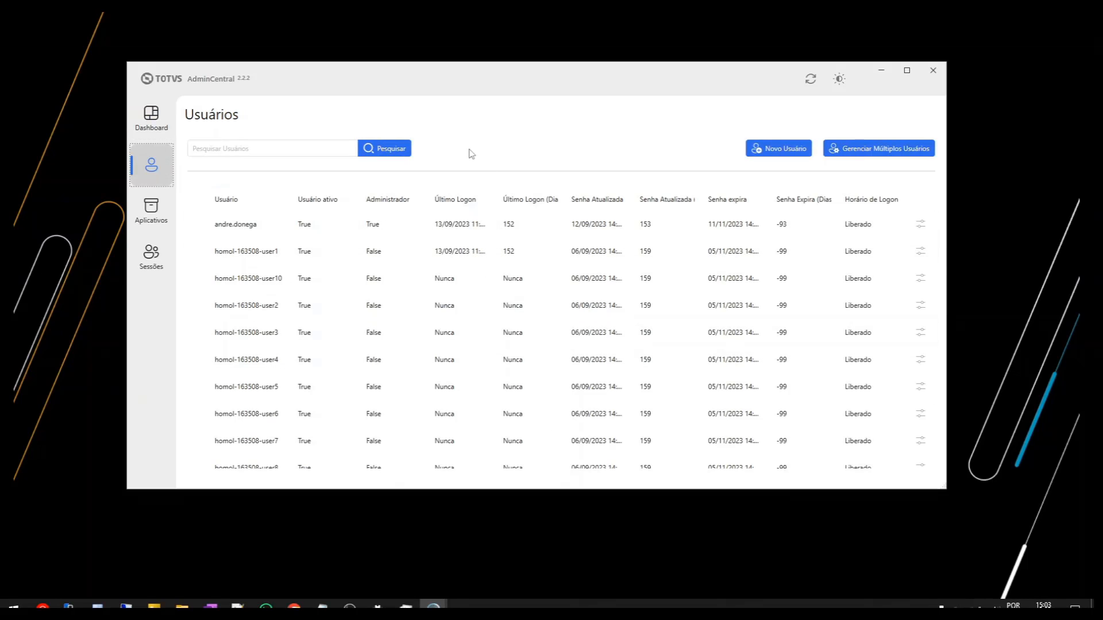
left_click(163, 209)
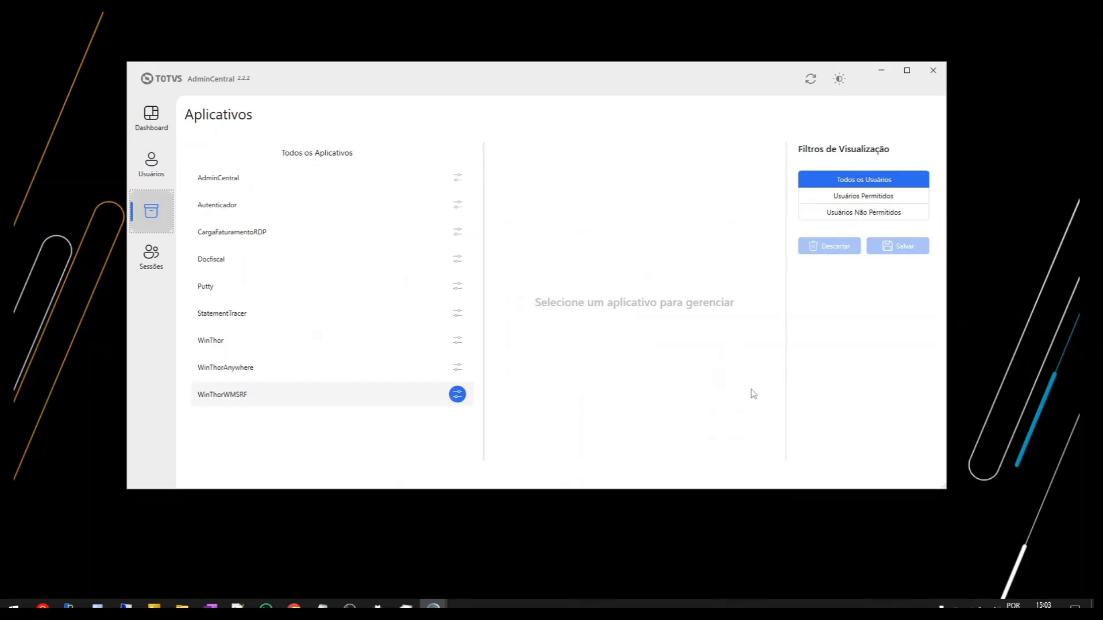
left_click(152, 256)
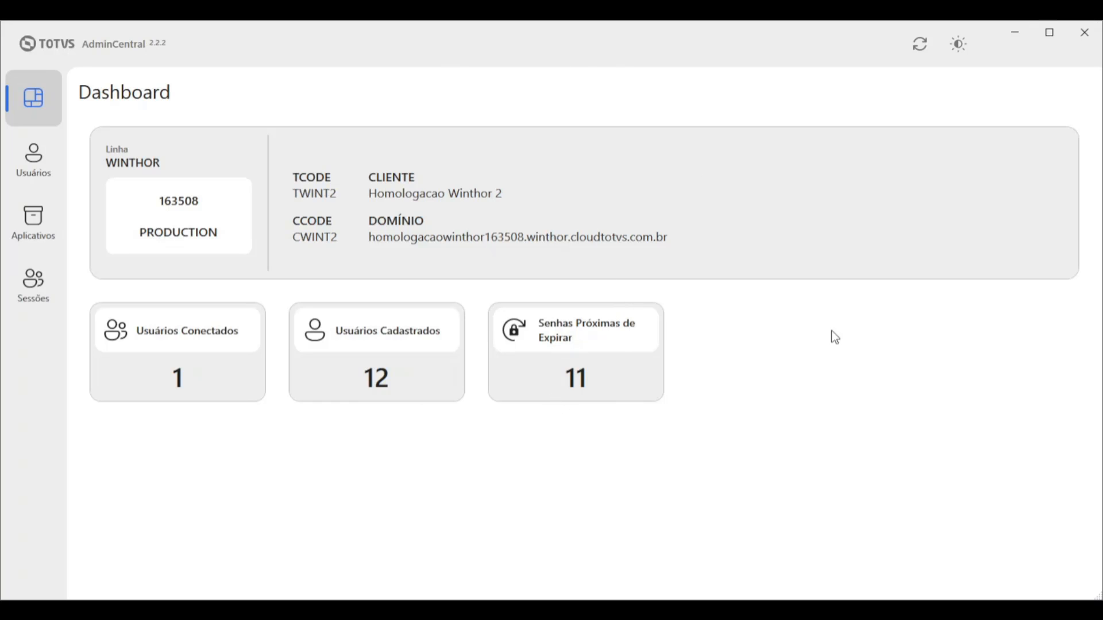
Refresh the displayed data, switch to dark mode, then return to light mode
left_click(922, 44)
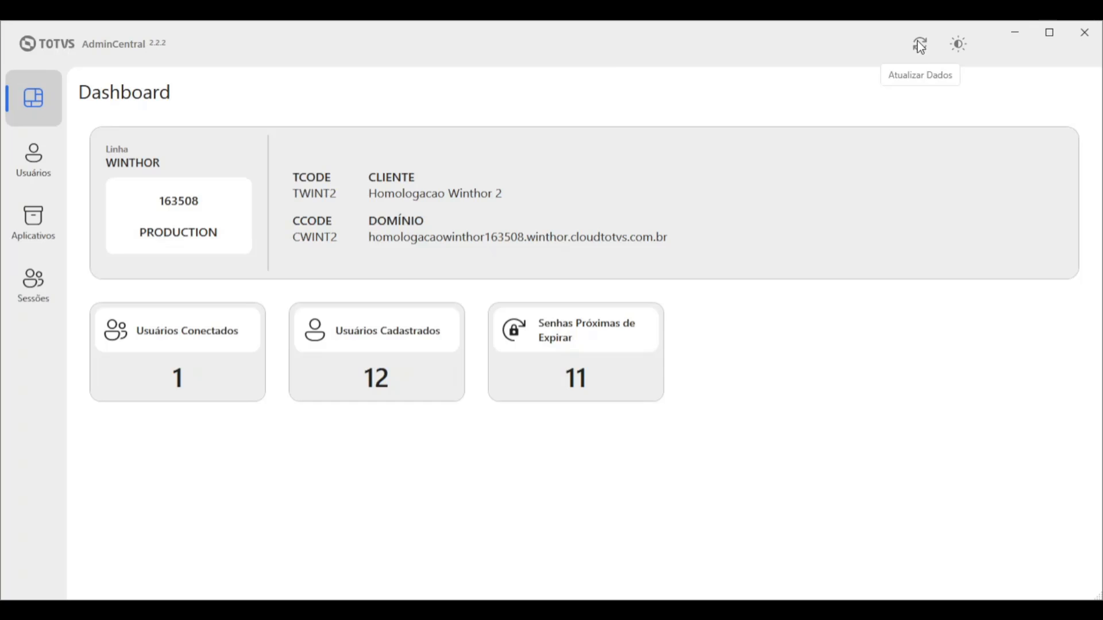
left_click(956, 47)
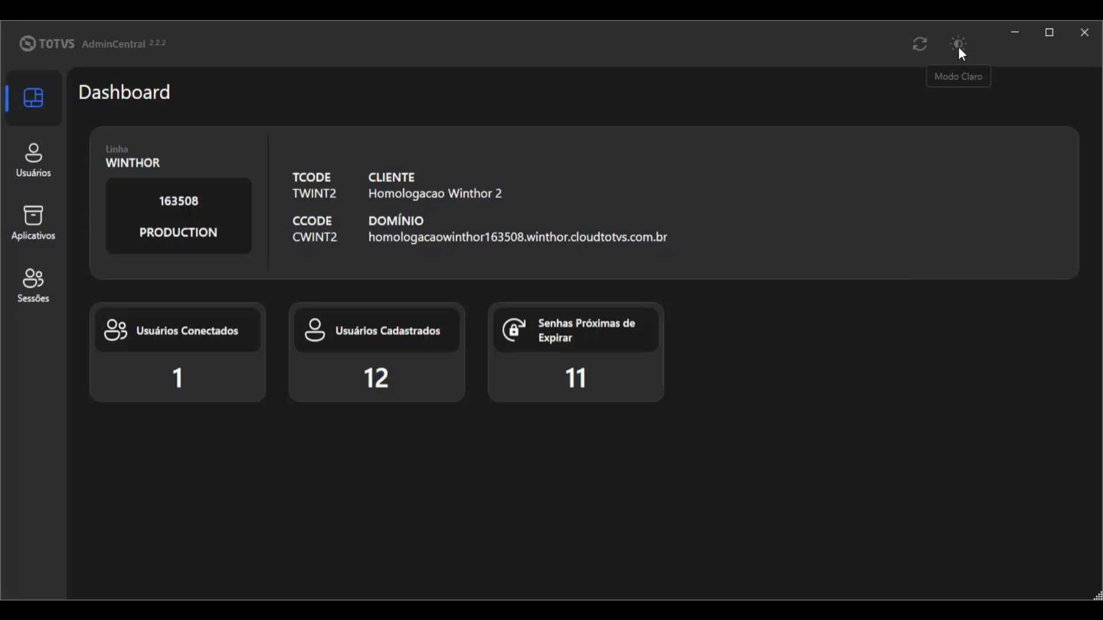
left_click(964, 50)
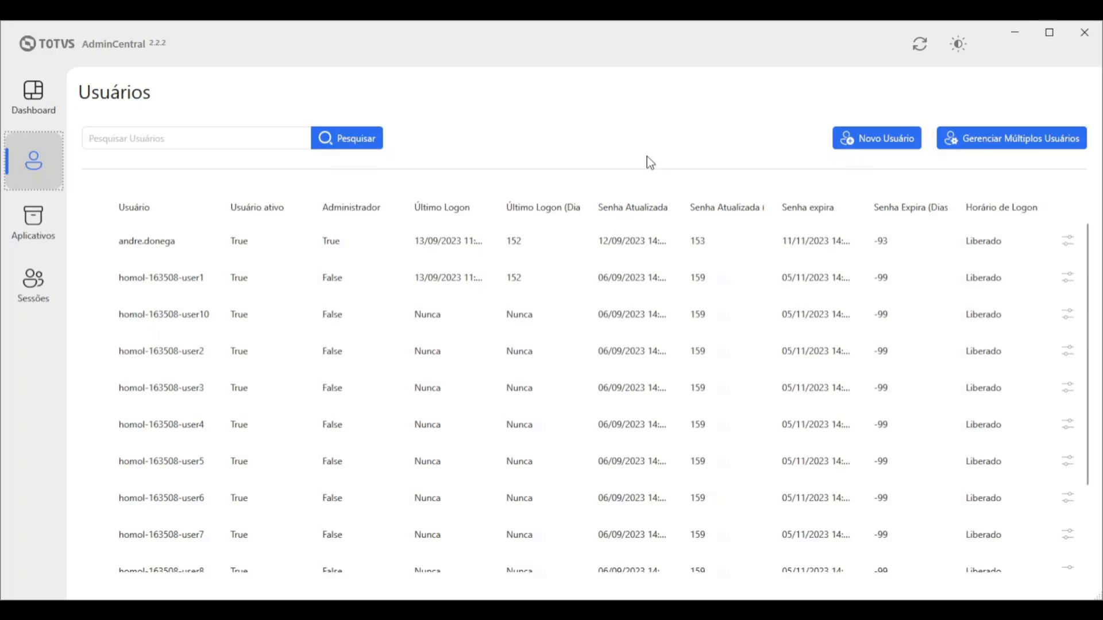
Start a new user and fill in the username, e-mail and password, appending '1' to the username
left_click(876, 140)
left_click(539, 181)
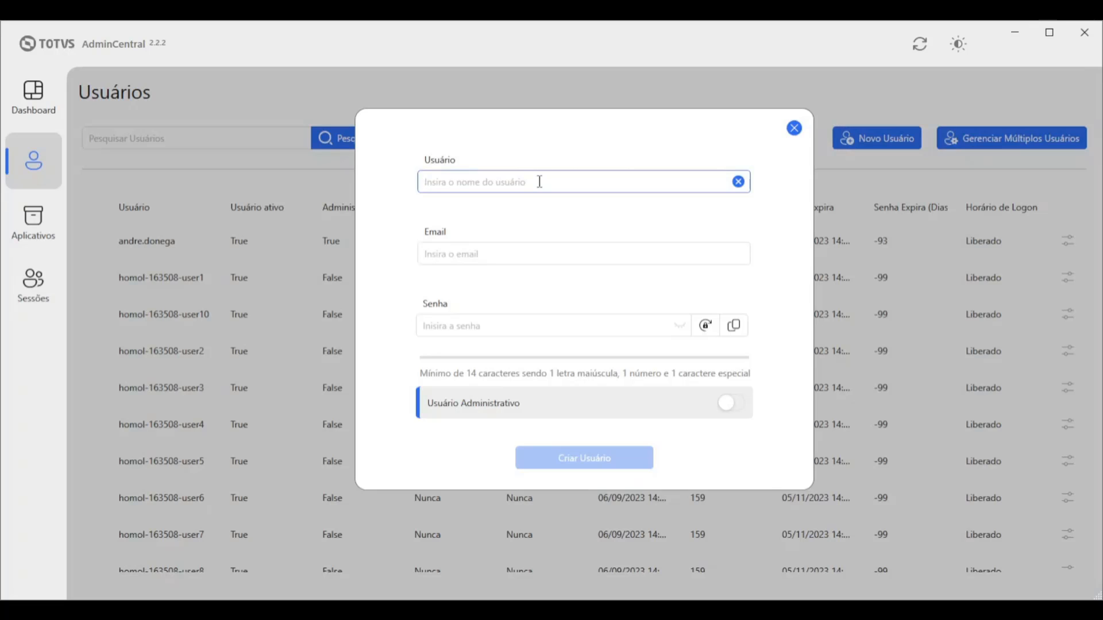
key("Tab")
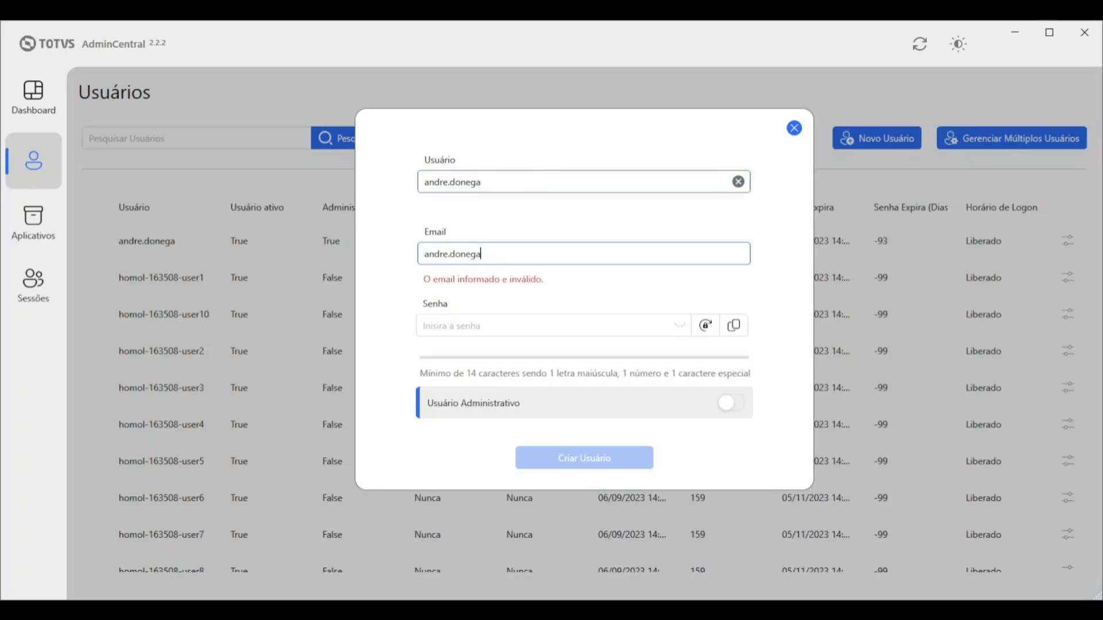
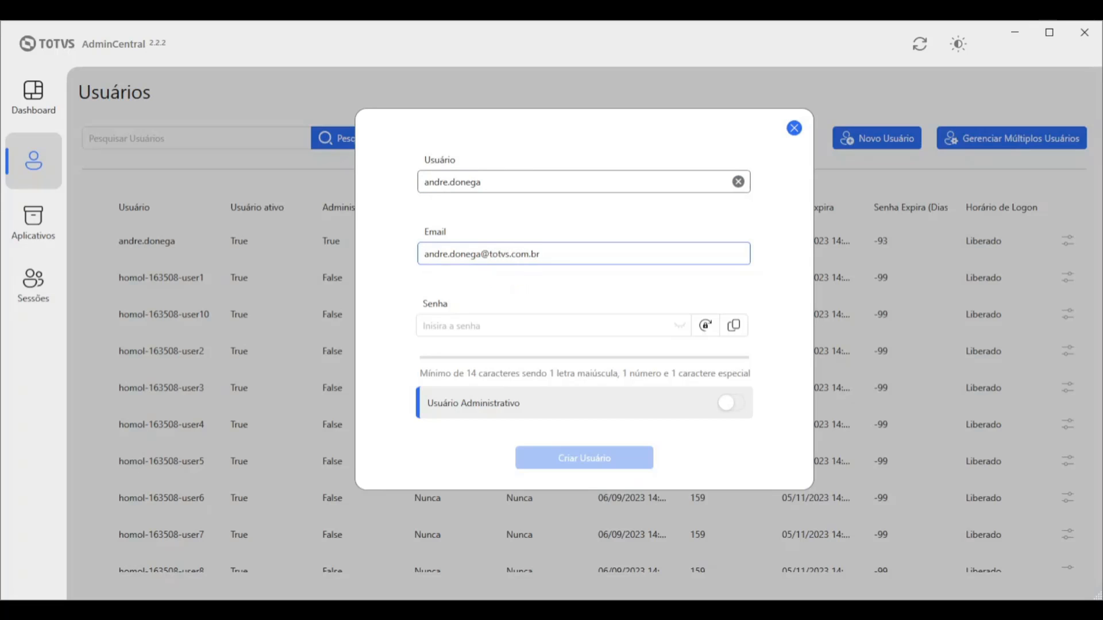
key("Tab")
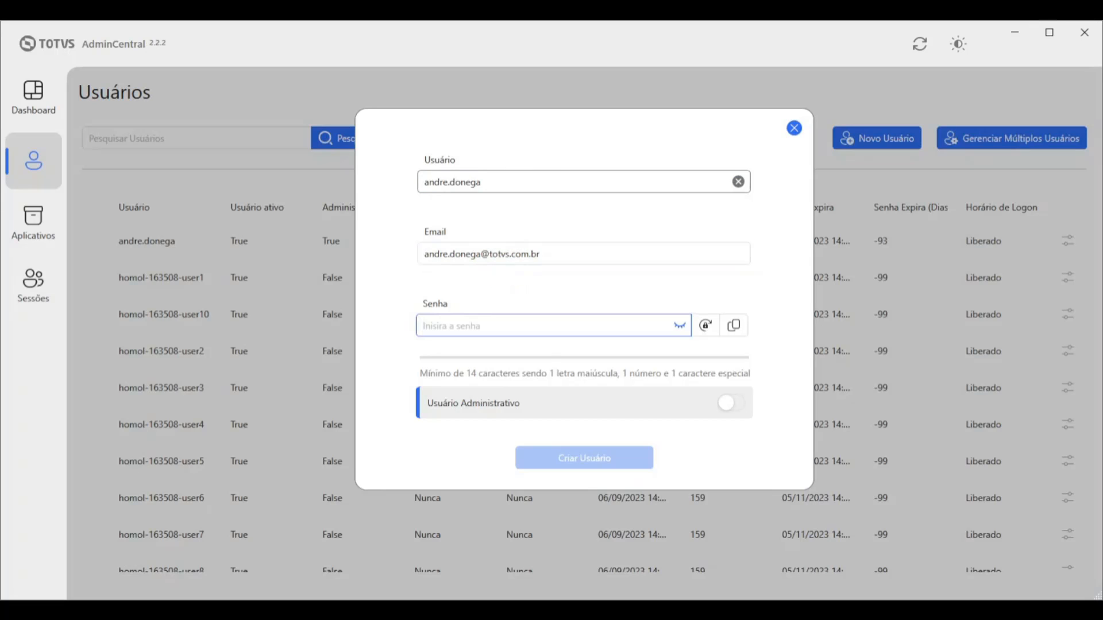
type("•••••••")
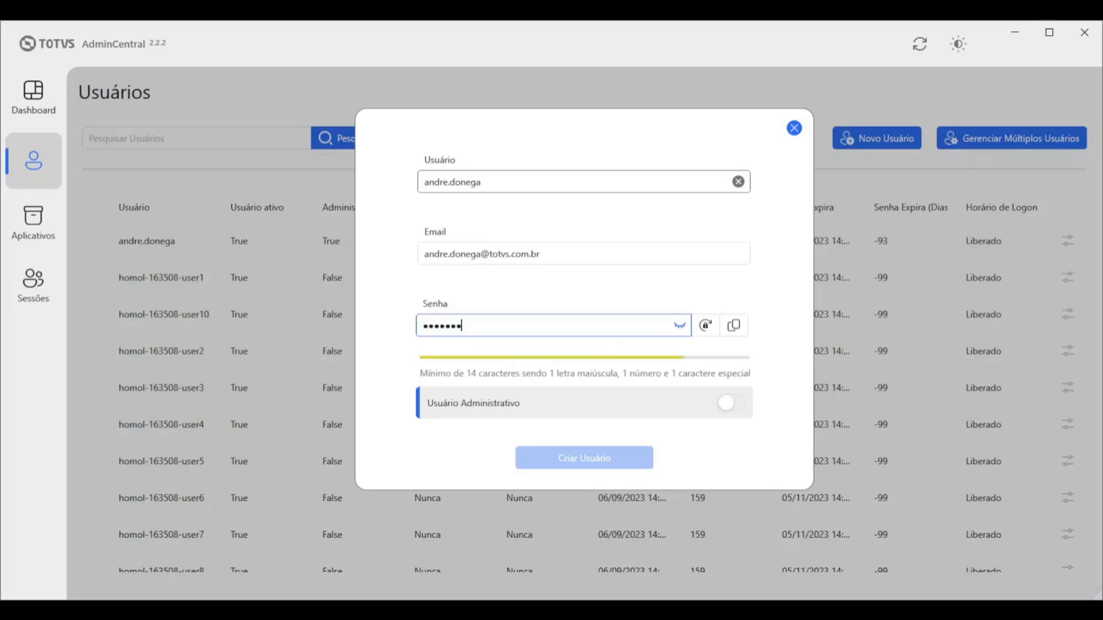
type("•••••••")
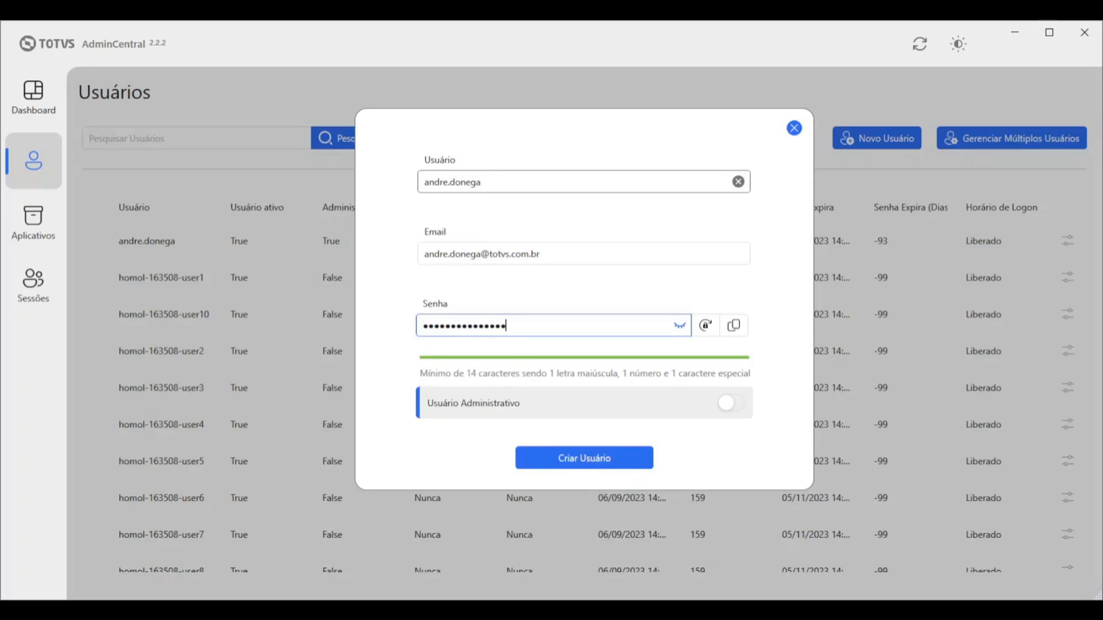
type("•")
left_click(501, 186)
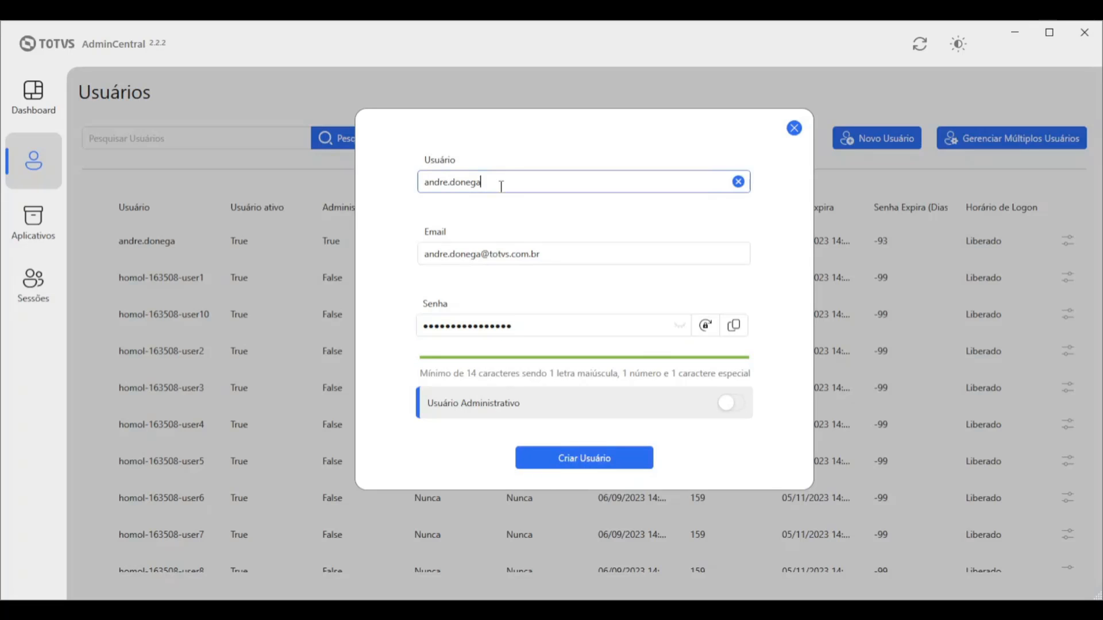
type("1")
Turn on Usuário Administrativo and create the account
left_click(733, 408)
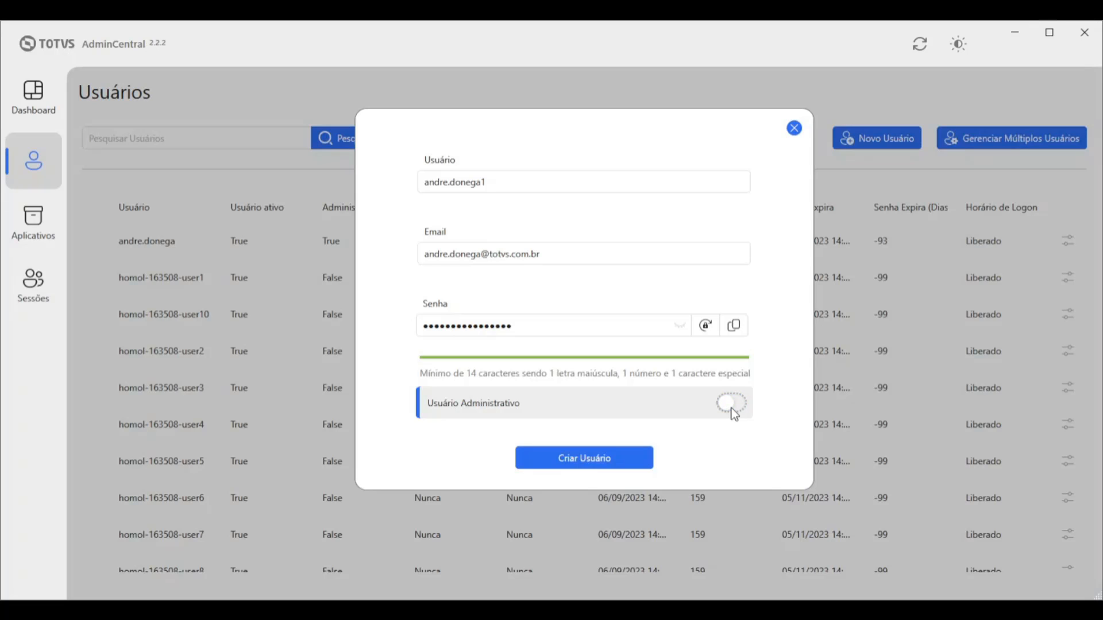
left_click(732, 409)
left_click(613, 466)
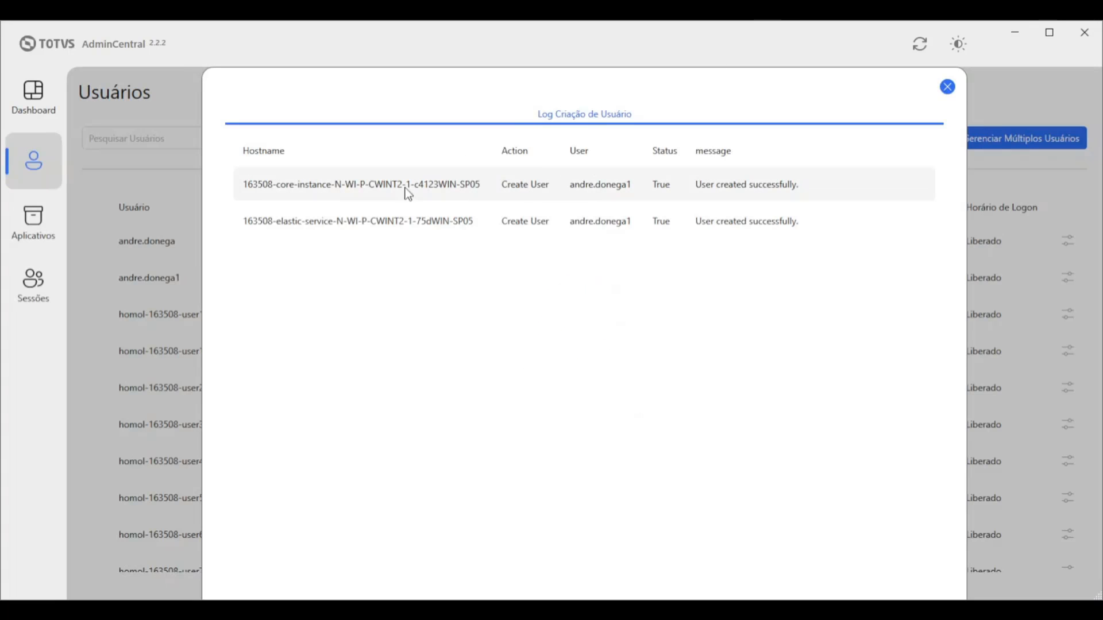
Close the user creation log and select the new administrator's row in the list
left_click(777, 185)
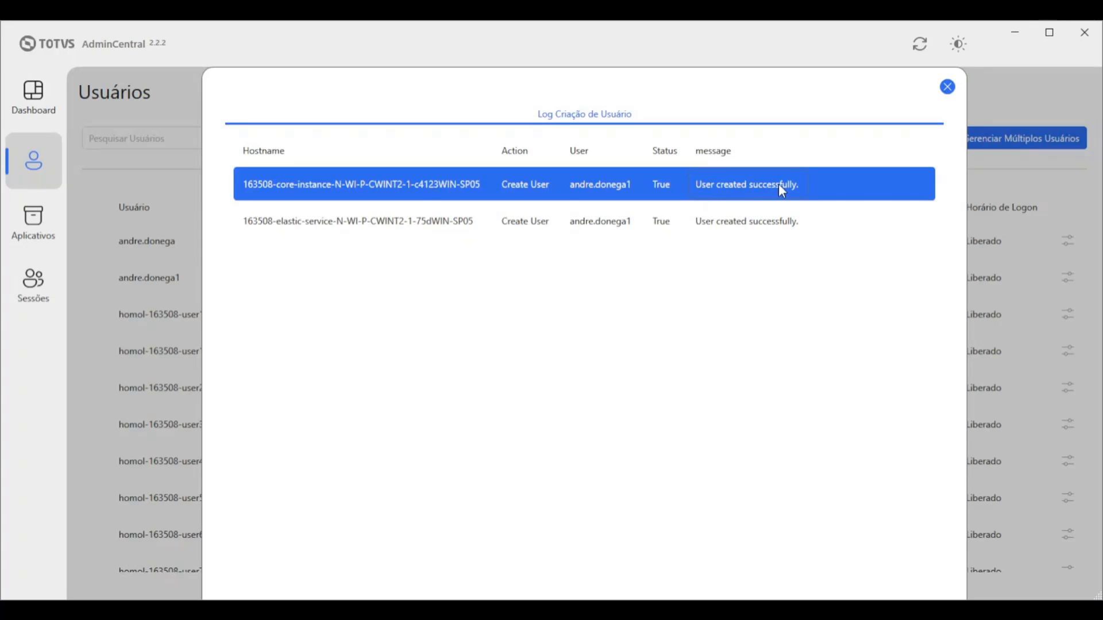
left_click(947, 88)
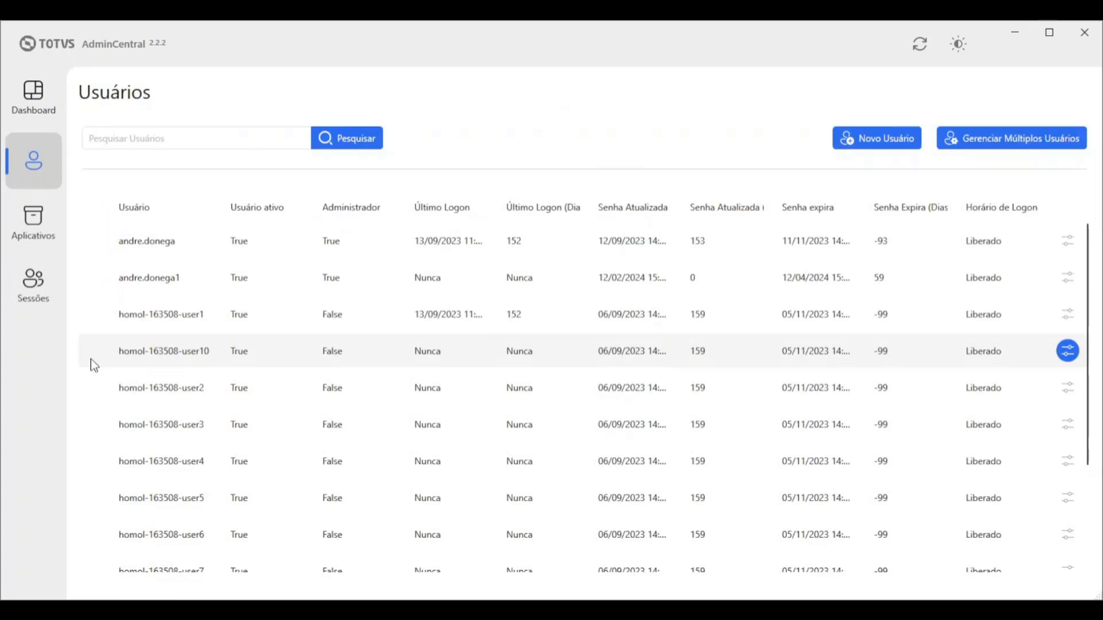
left_click(146, 278)
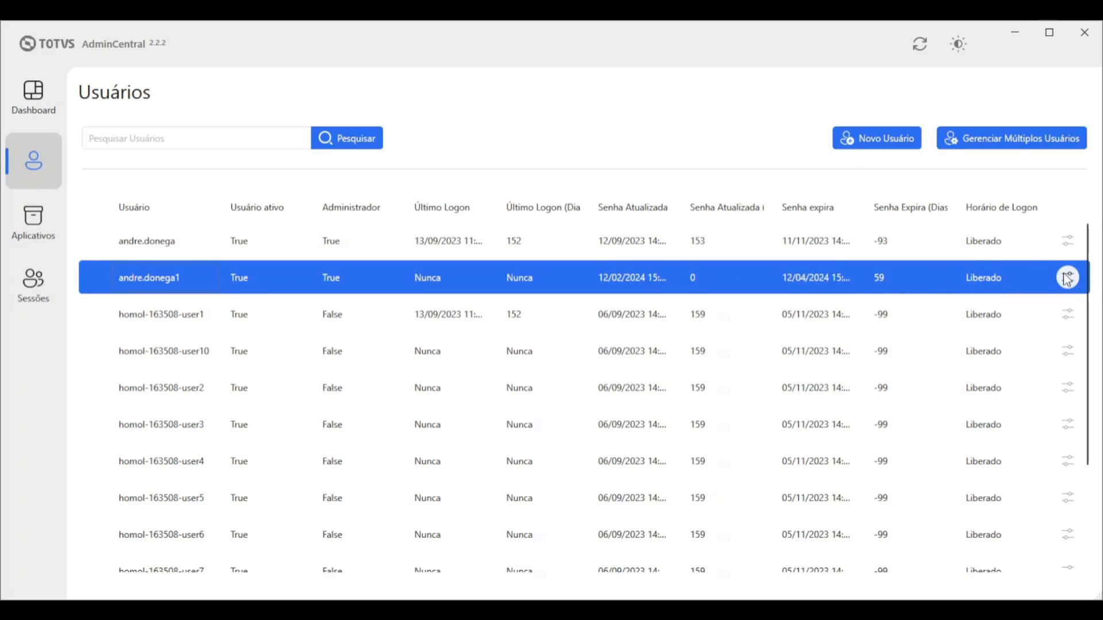
Open Gerenciamento de Usuário for the new account, toggling administrator rights off and back on
left_click(1072, 284)
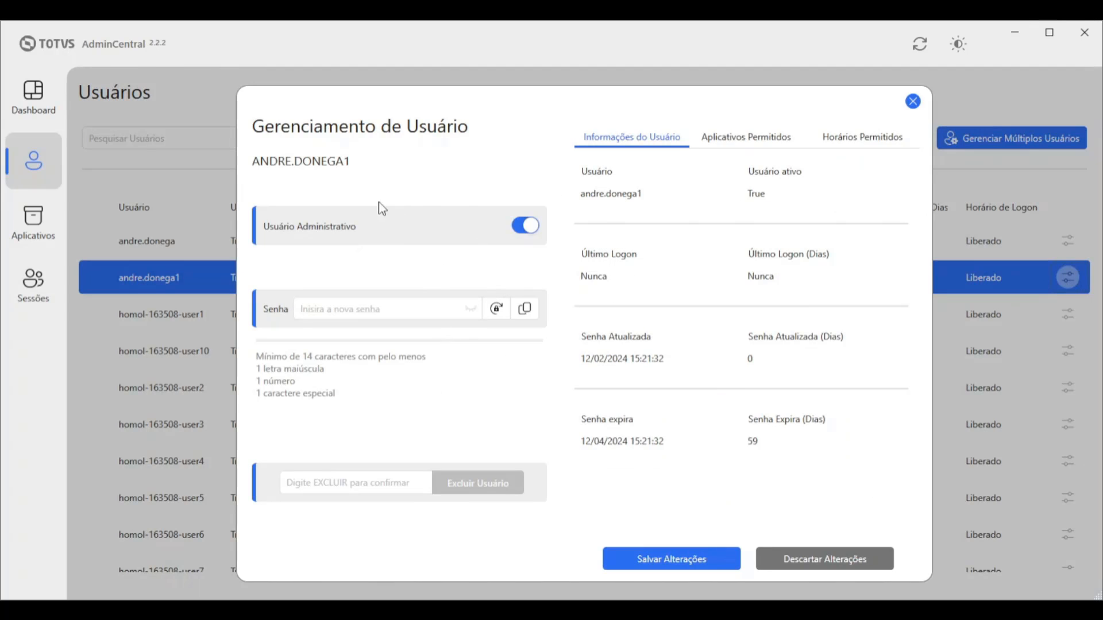
left_click(524, 230)
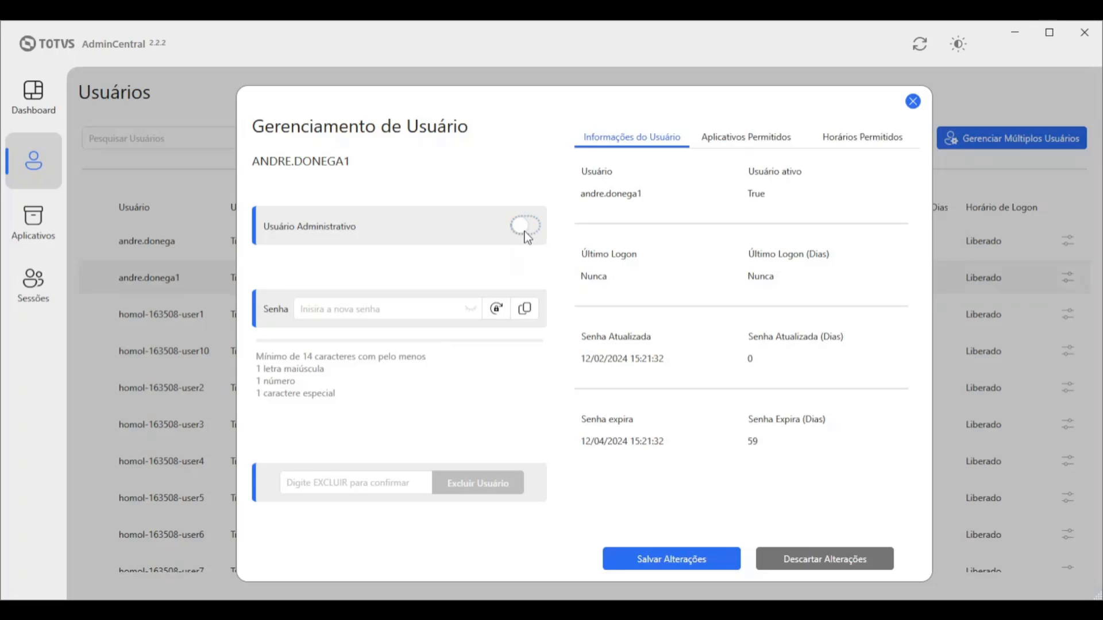
left_click(524, 229)
left_click(371, 308)
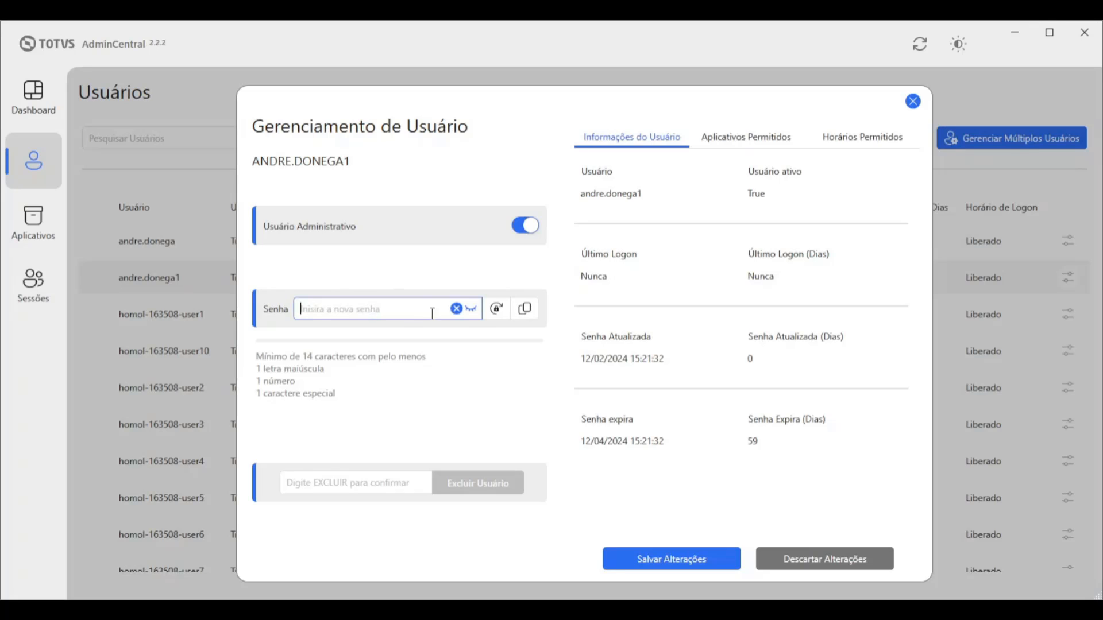
left_click(323, 483)
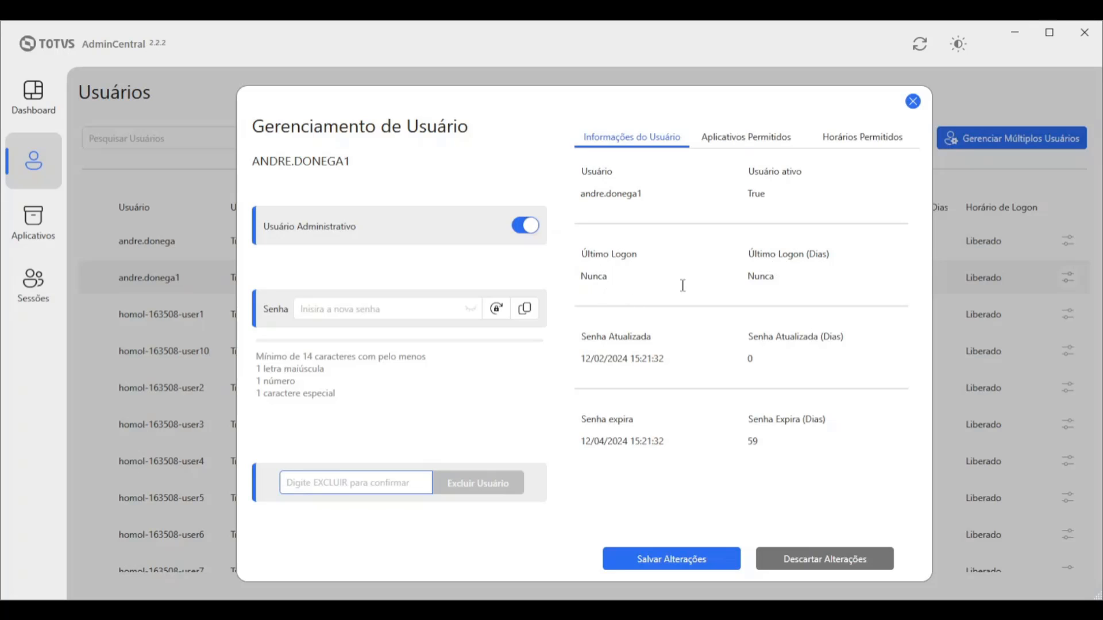
Review the last-logon and password-expiry values, then view the Aplicativos Permitidos tab
left_click_drag(755, 277, 787, 297)
left_click(747, 278)
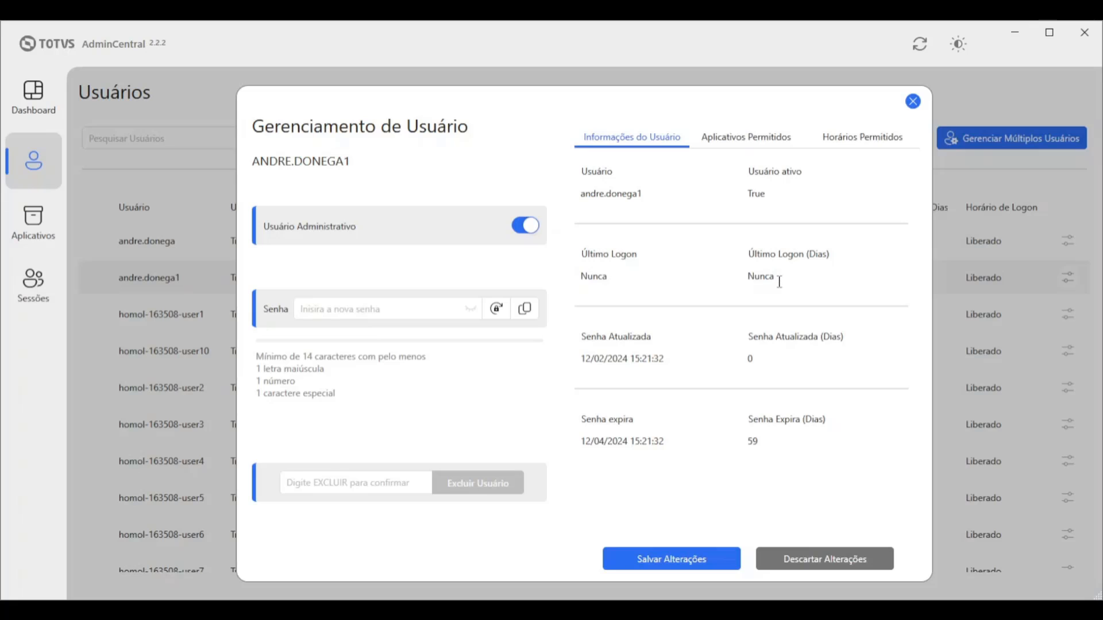
left_click_drag(779, 281, 755, 278)
left_click(747, 334)
left_click_drag(586, 358, 659, 358)
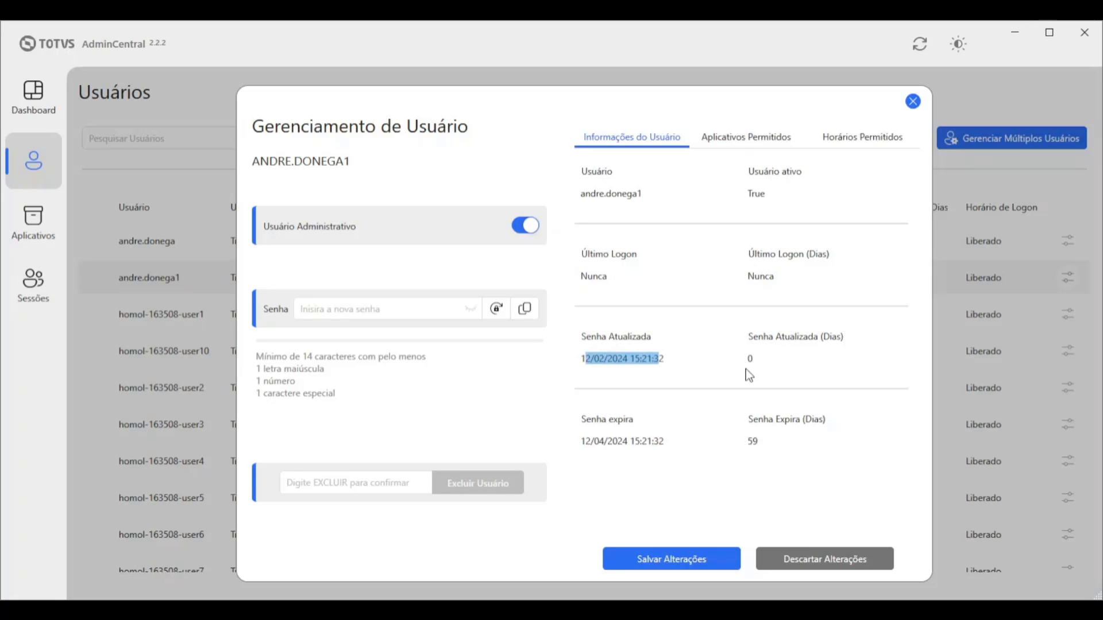
double_click(750, 442)
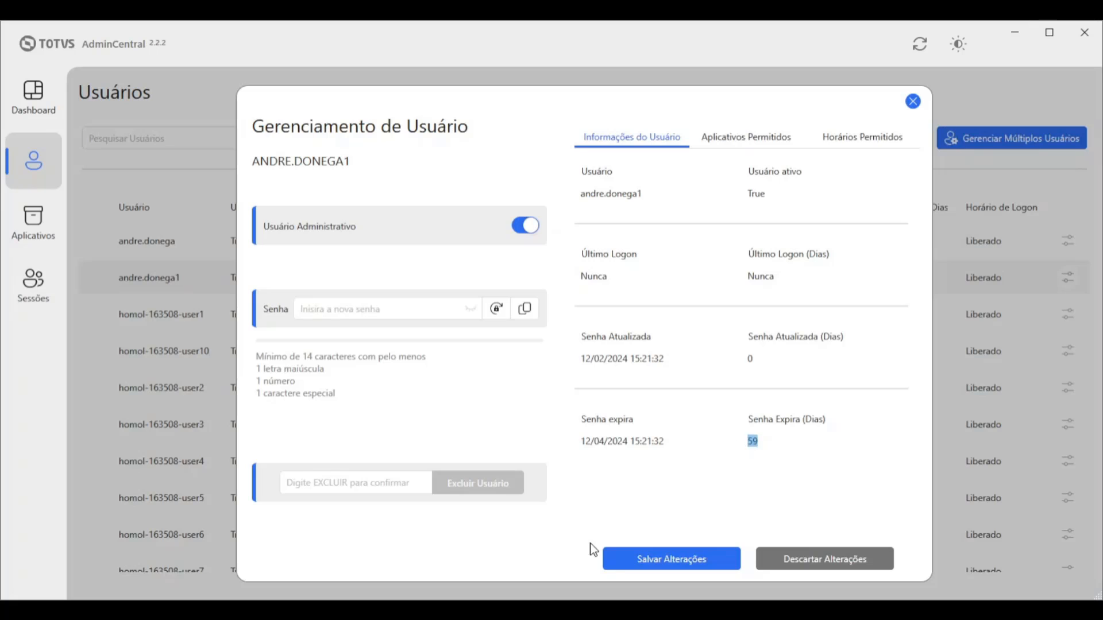
left_click(728, 137)
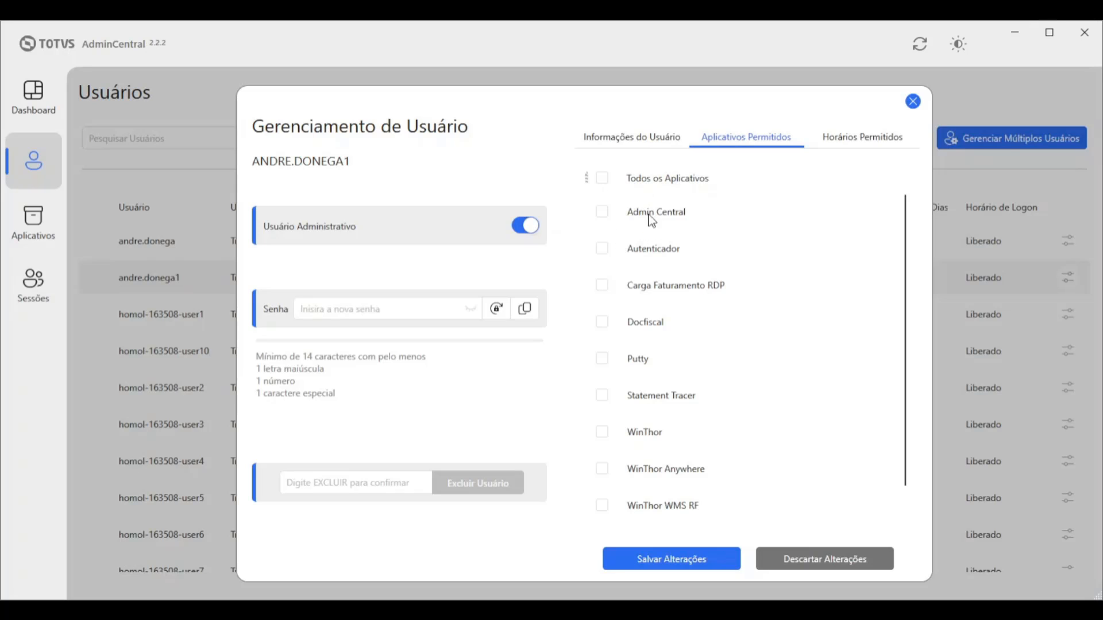
Try application permissions (all, none, only WinThor), leave all allowed, then view Horários Permitidos
left_click(601, 178)
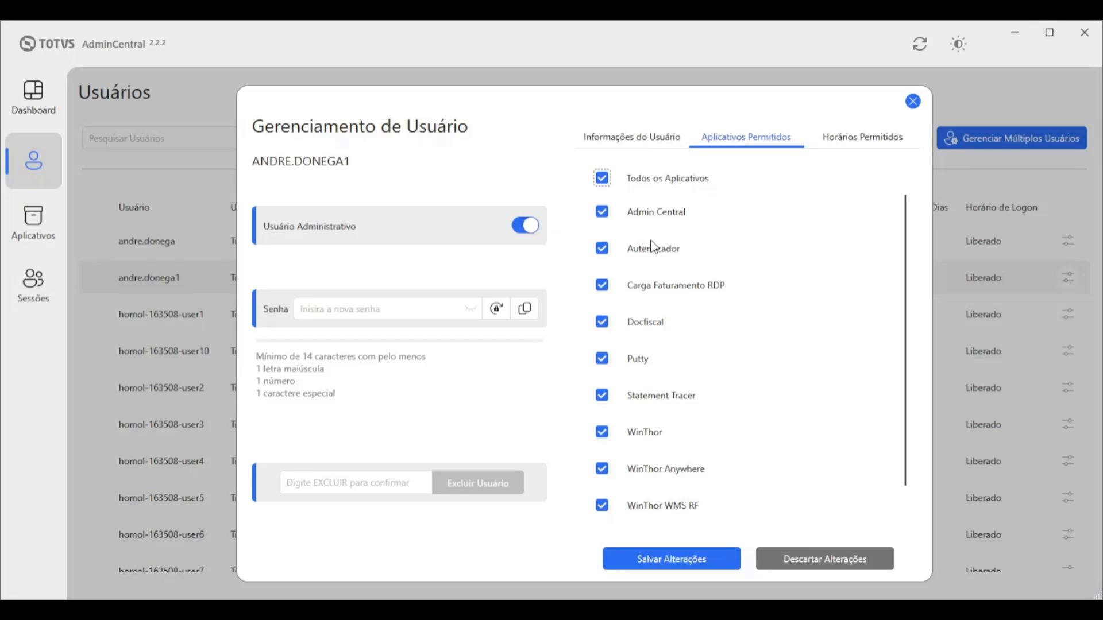
left_click(601, 178)
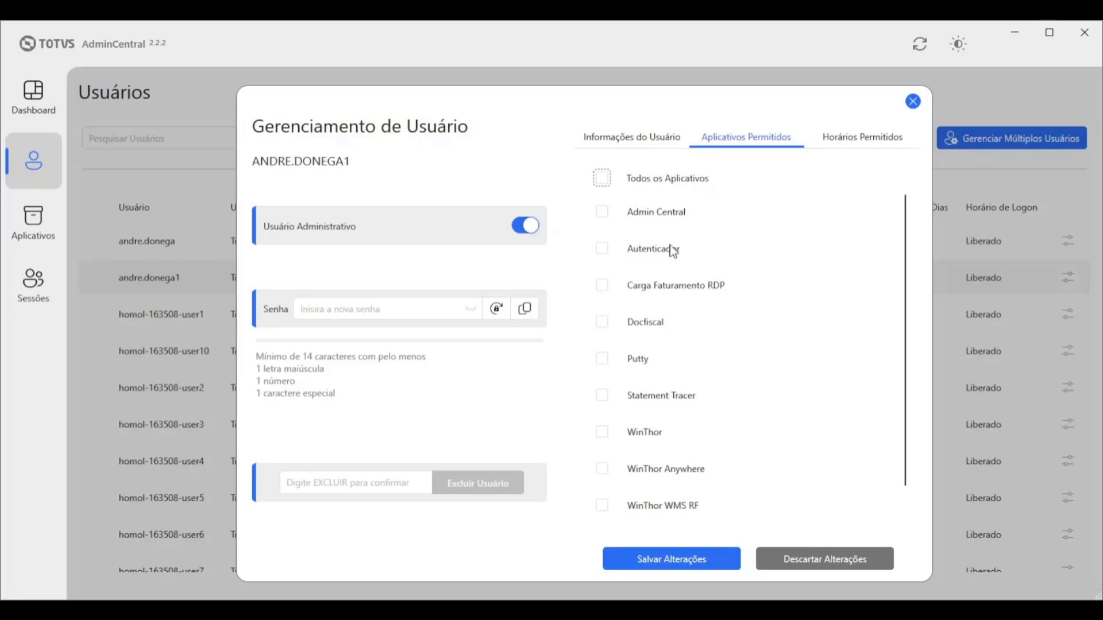
left_click(601, 432)
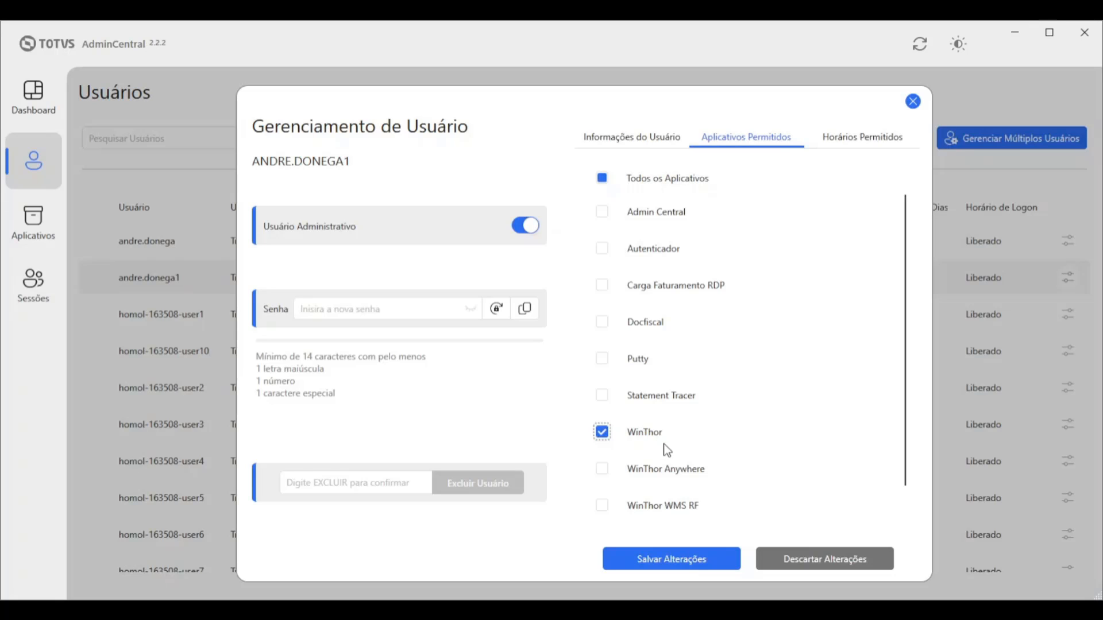
left_click(602, 179)
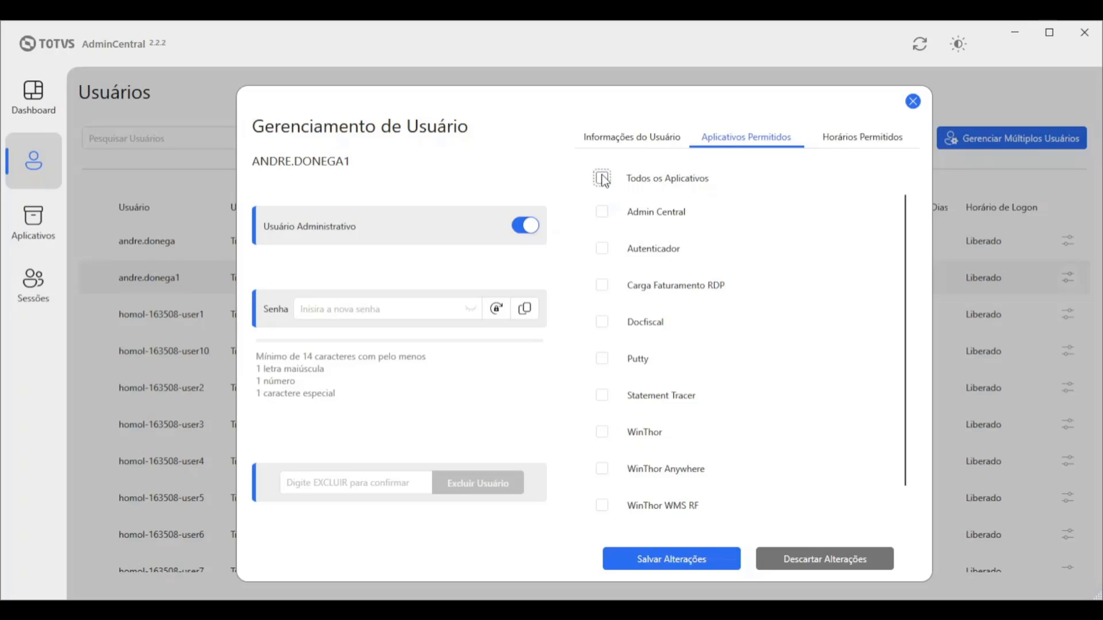
left_click(601, 180)
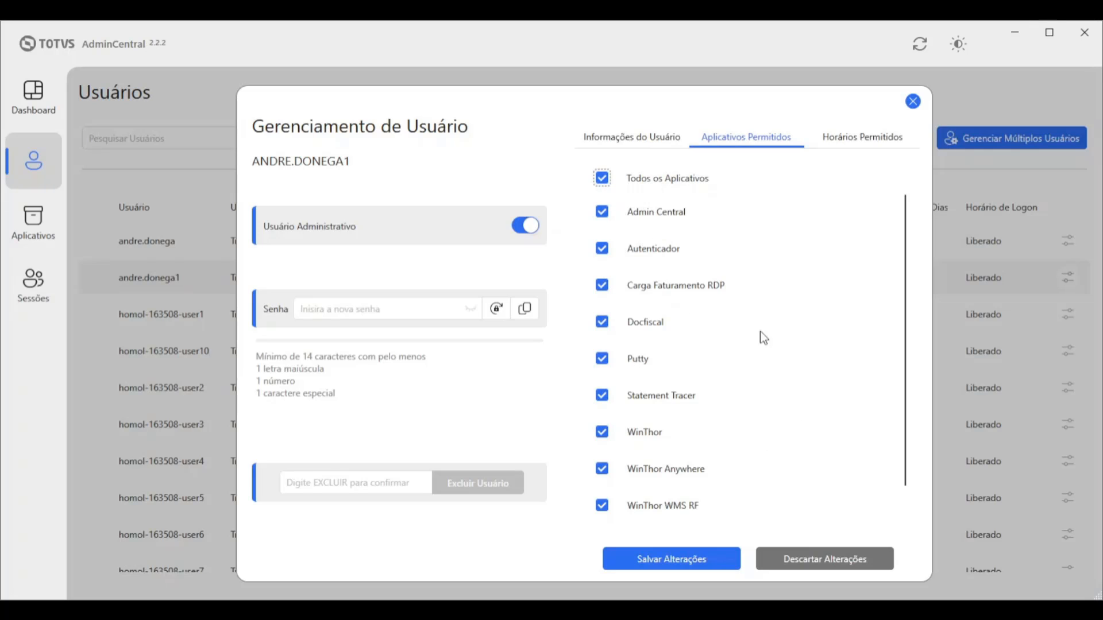
scroll(922, 402, "down", 1)
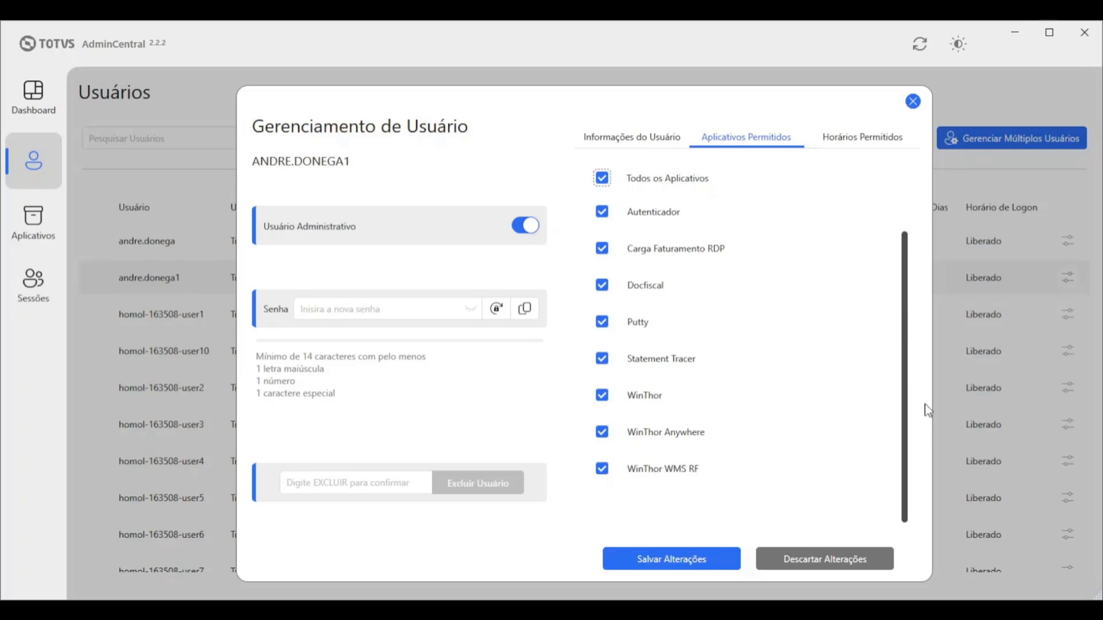
scroll(914, 375, "up", 1)
left_click(867, 140)
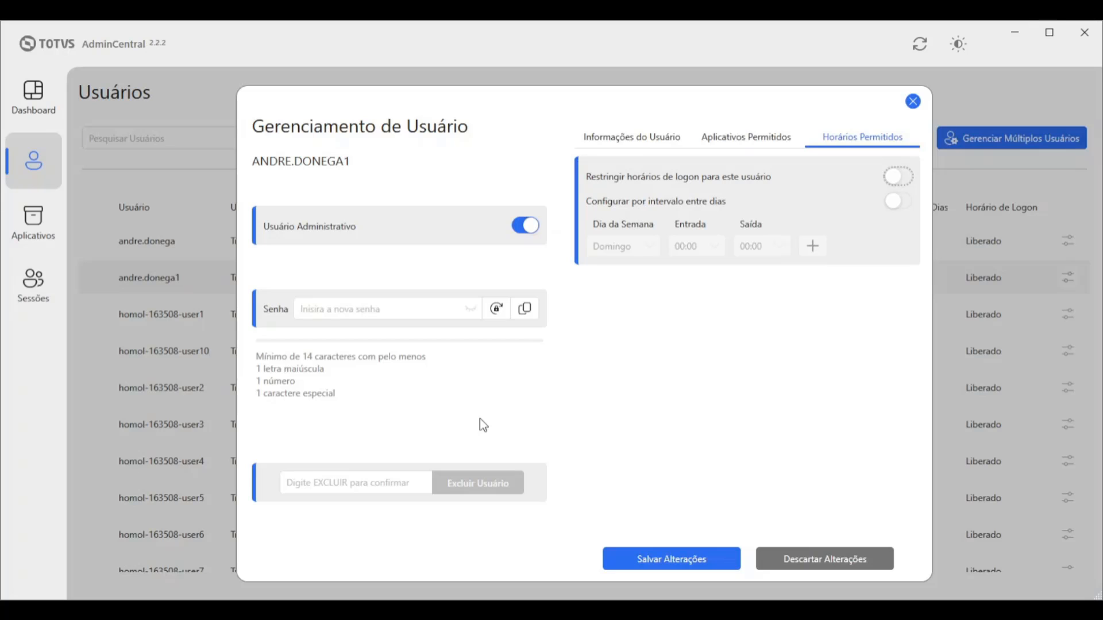
Enable logon-hour restriction and add a Segunda 08:00–18:00 slot
left_click(897, 176)
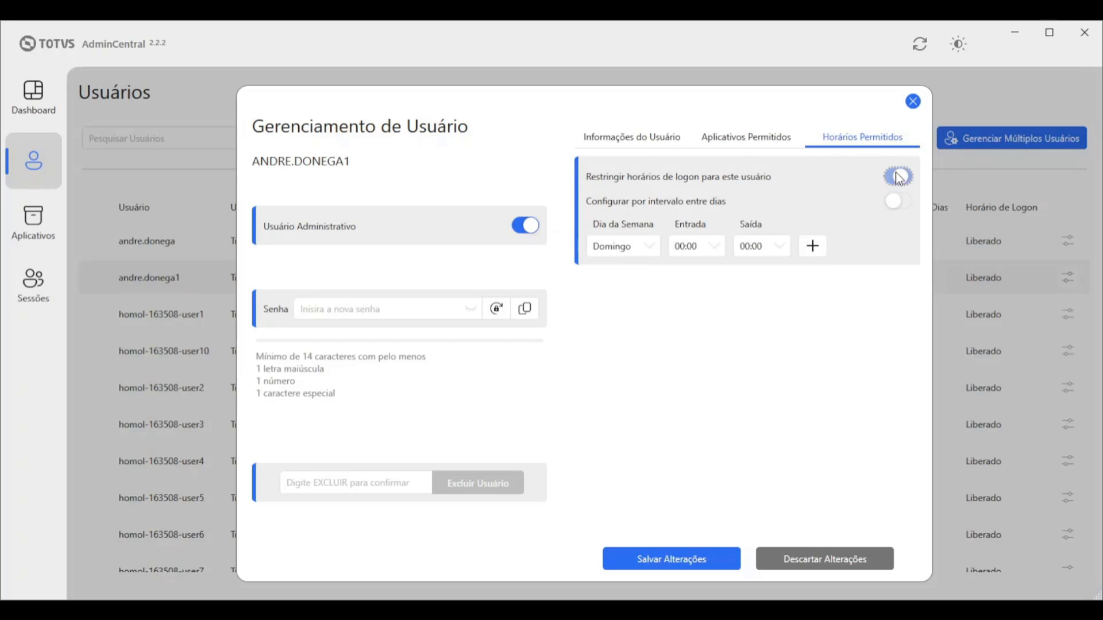
left_click(641, 247)
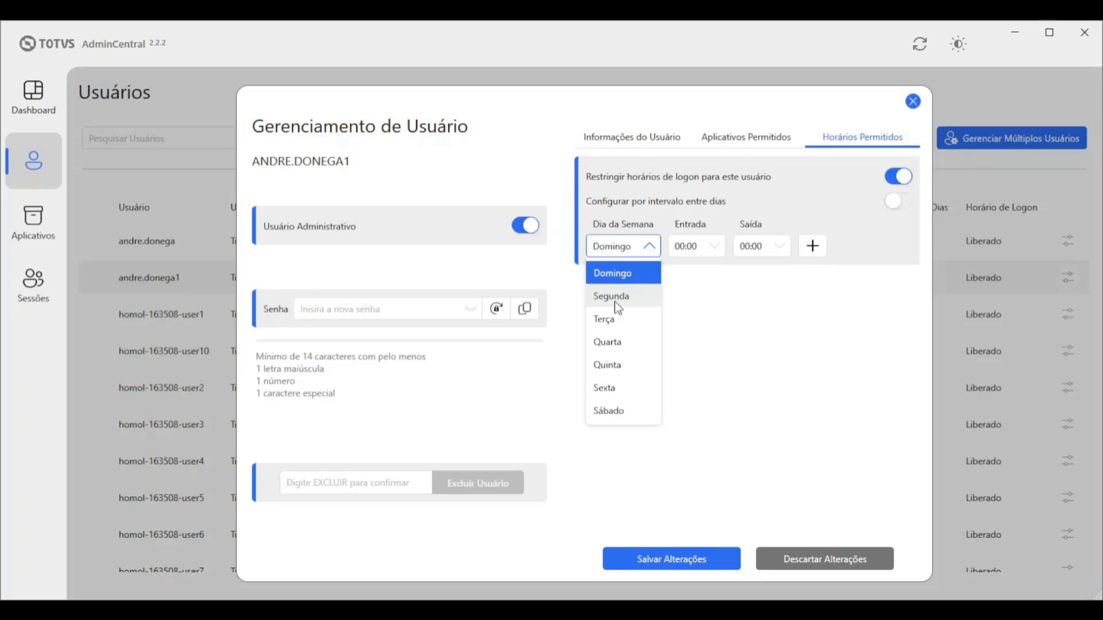
left_click(615, 301)
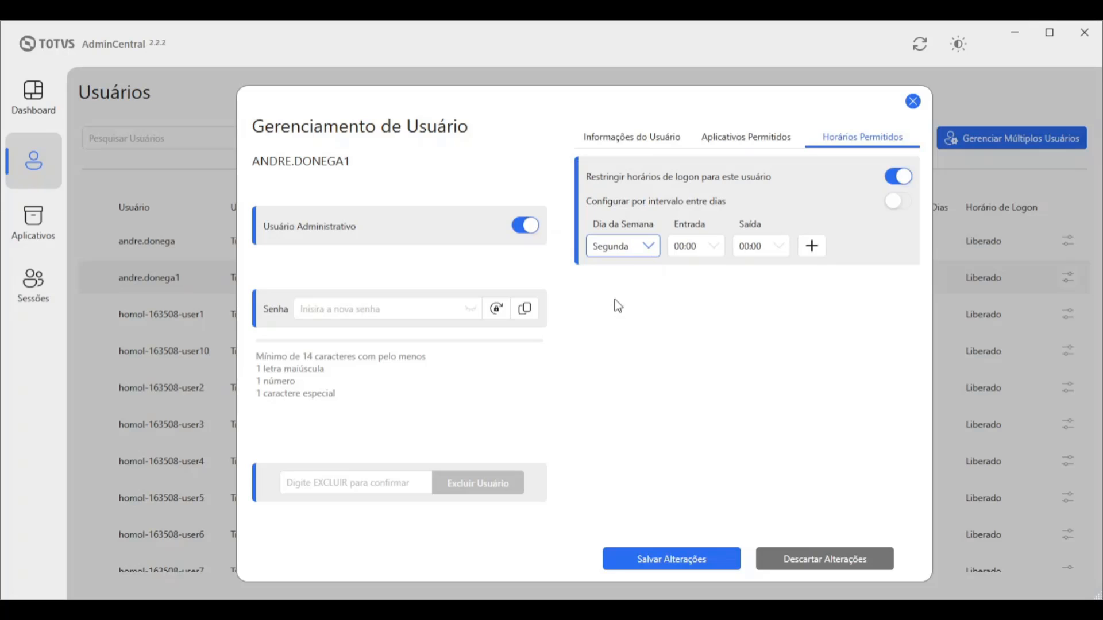
left_click(710, 251)
left_click(692, 456)
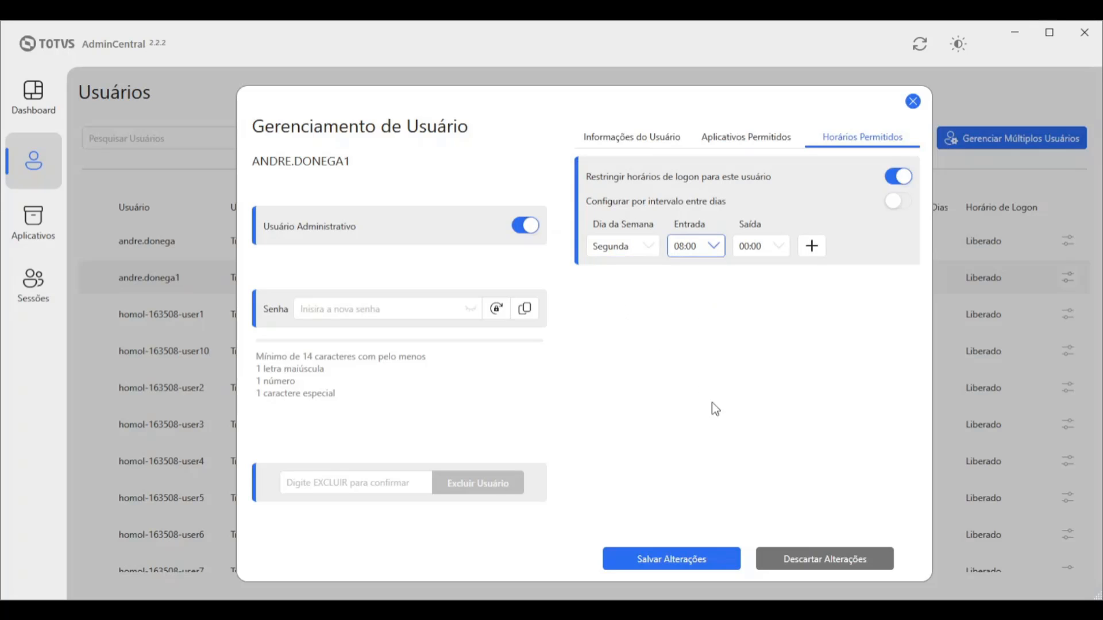
left_click(762, 246)
scroll(781, 494, "down", 5)
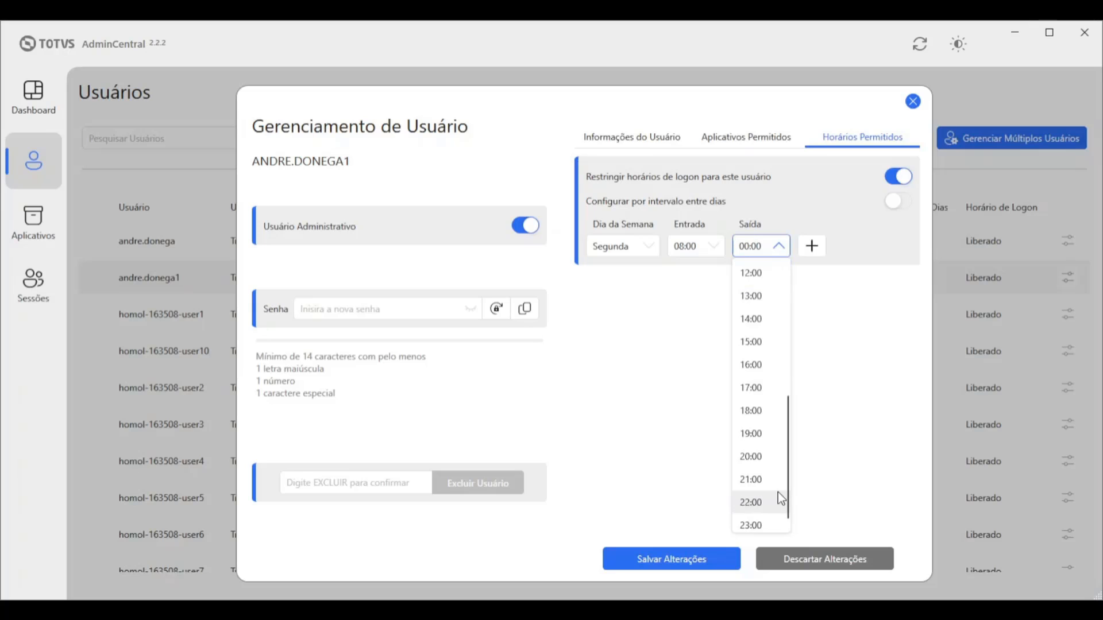
scroll(777, 491, "up", 3)
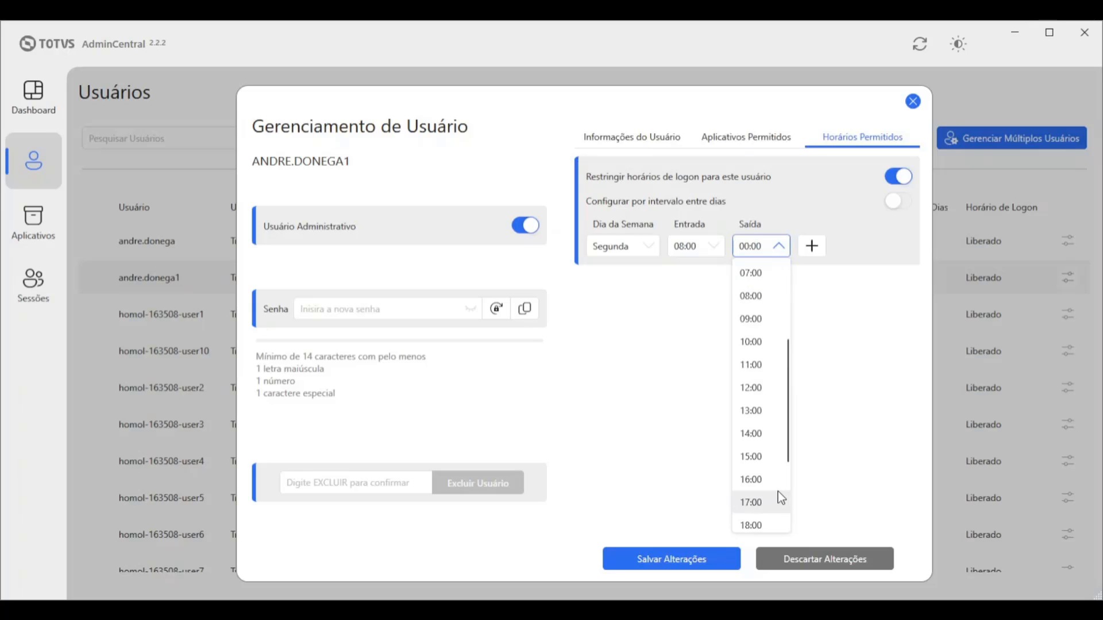
scroll(766, 514, "down", 1)
left_click(763, 522)
left_click(779, 250)
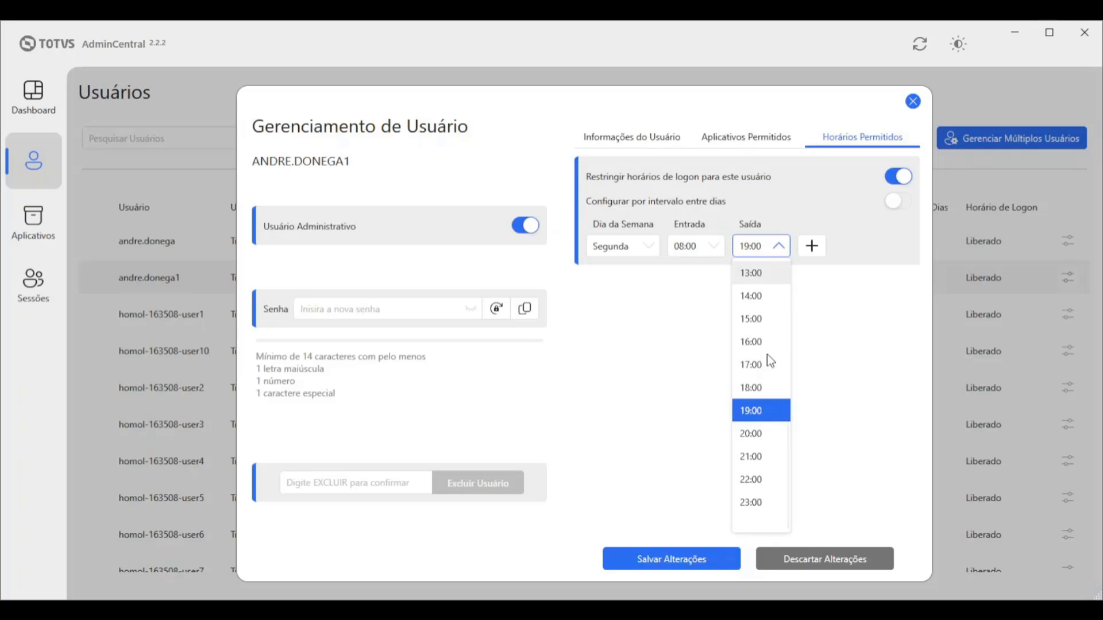
left_click(753, 388)
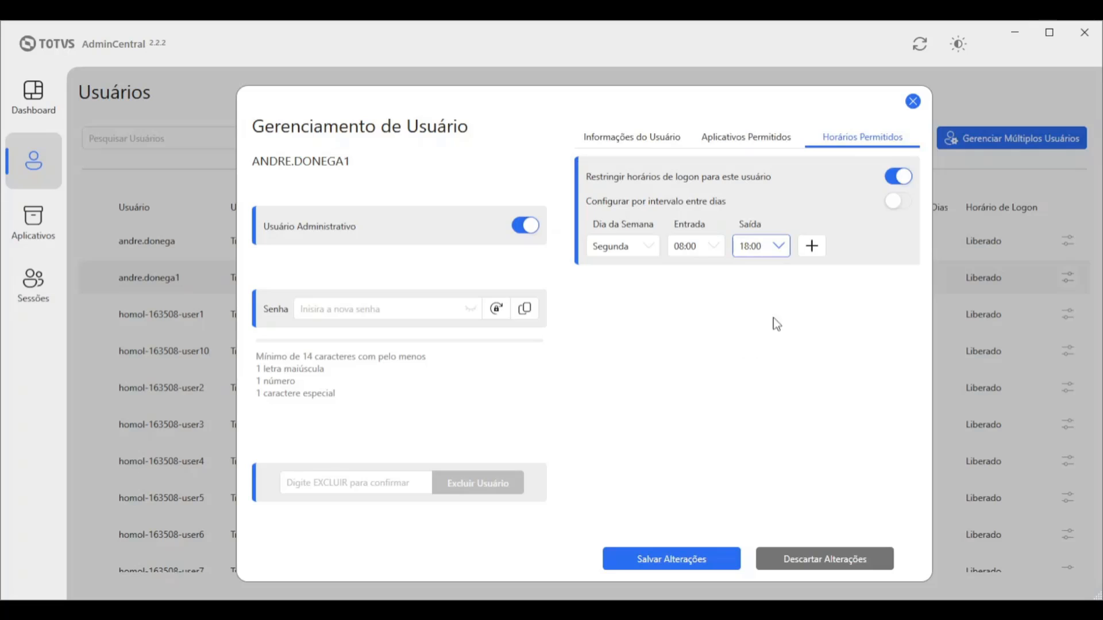
left_click(819, 248)
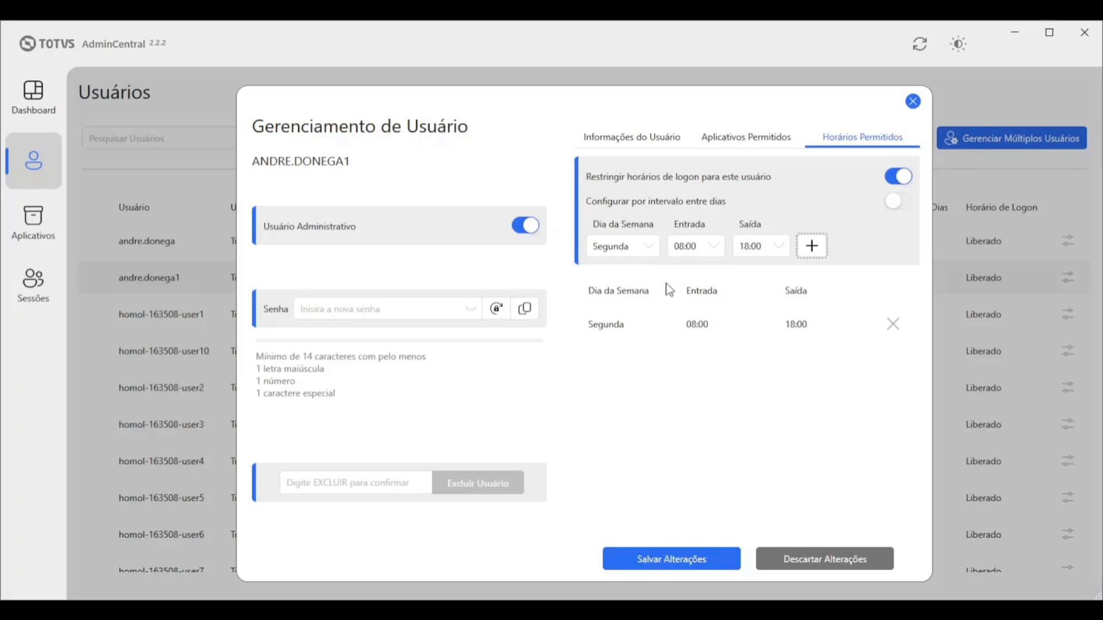
Switch the day selector to Quarta and delete the Segunda 08:00–18:00 entry
left_click(648, 246)
left_click(610, 319)
left_click(631, 247)
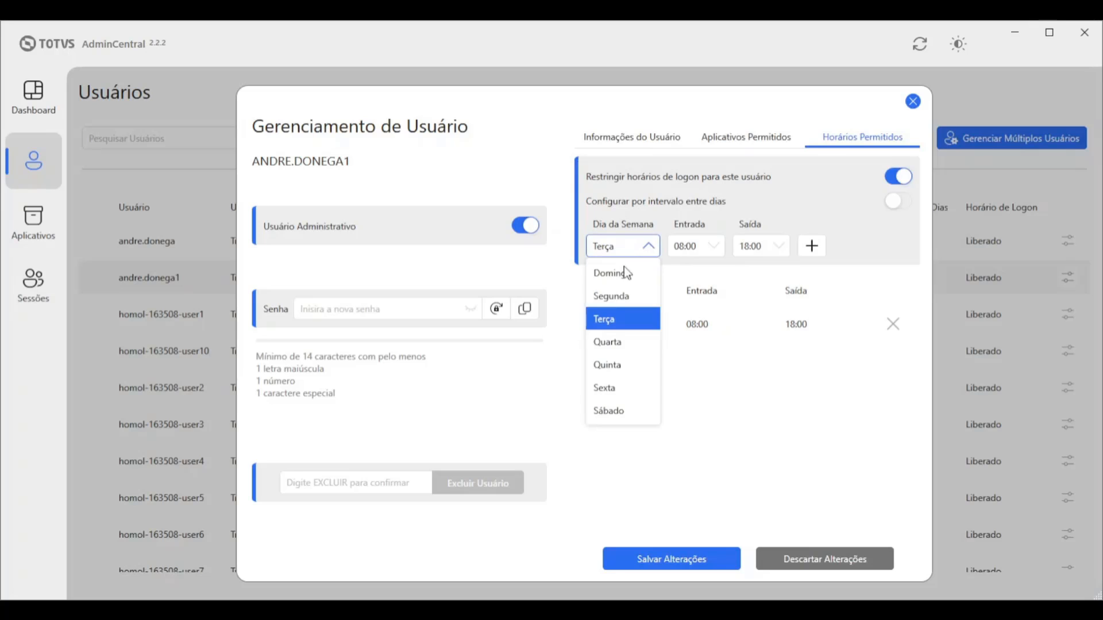
left_click(615, 342)
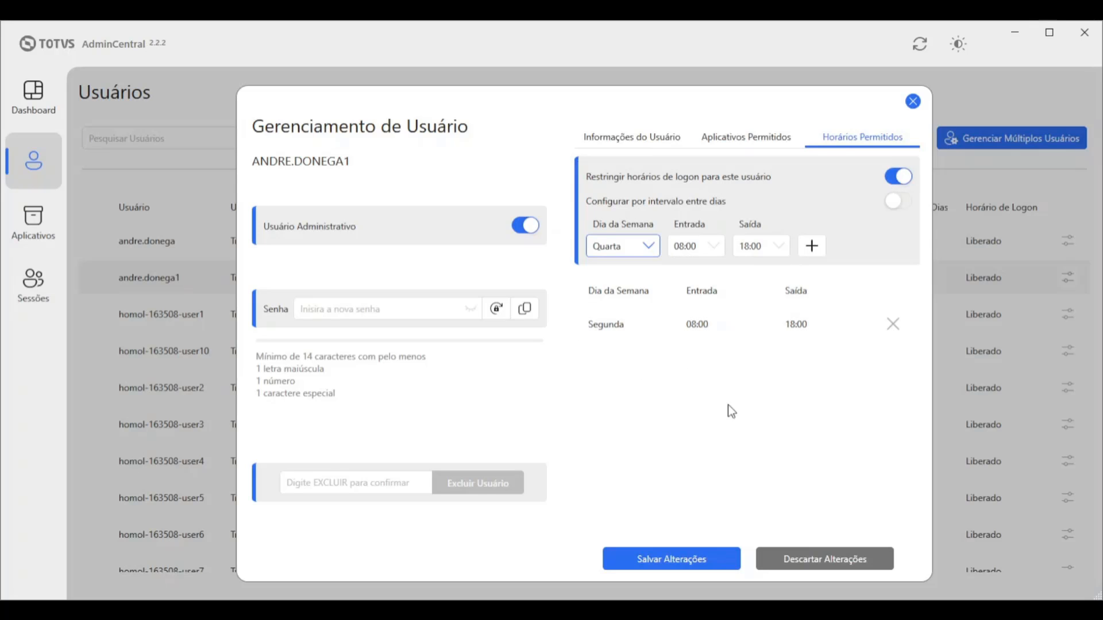
left_click(897, 329)
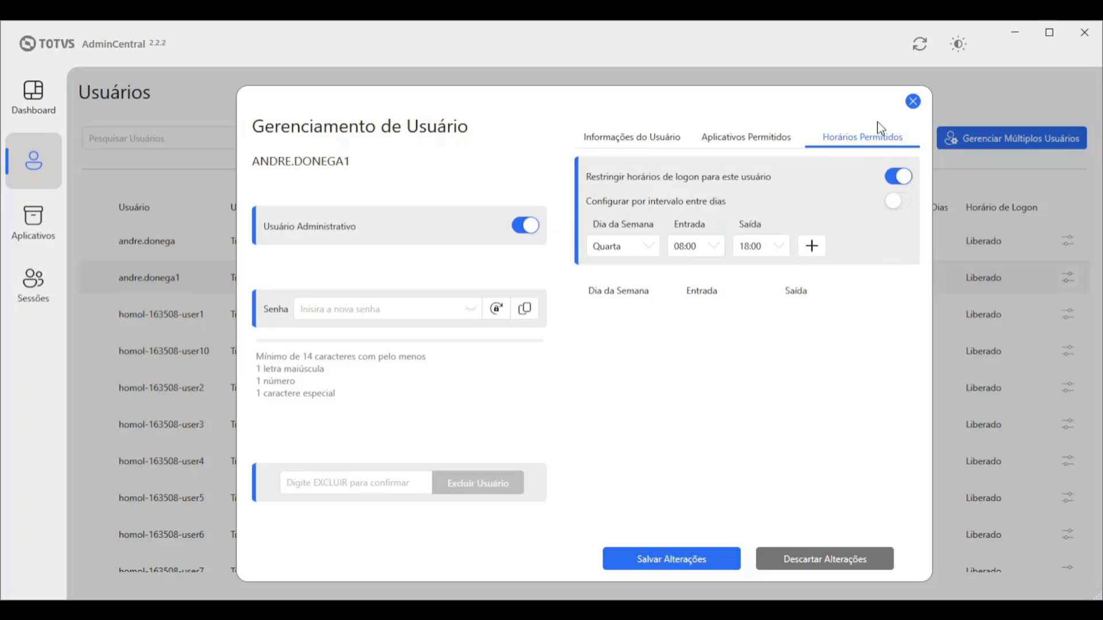
Using day-range mode, add 08:00–18:00 logon slots for Segunda through Sexta
left_click(898, 176)
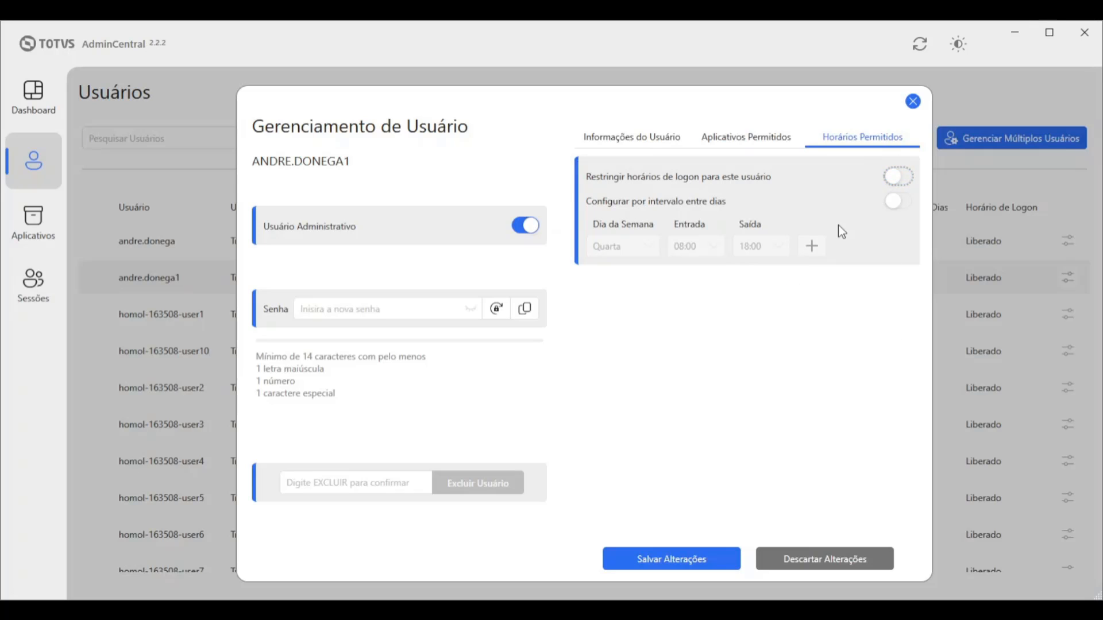
left_click(896, 202)
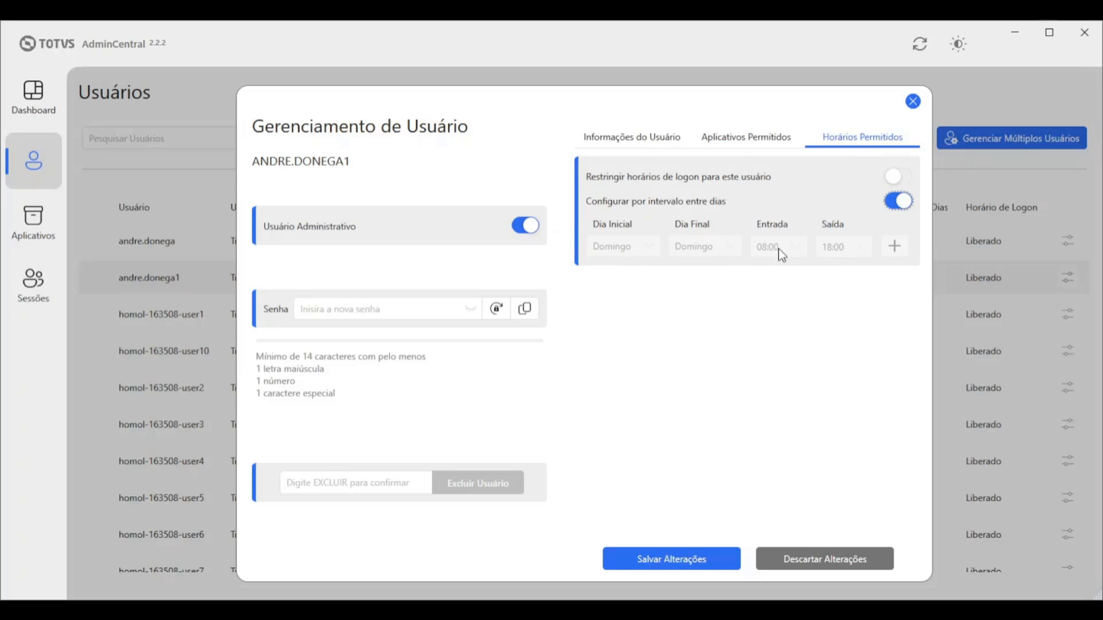
left_click(897, 176)
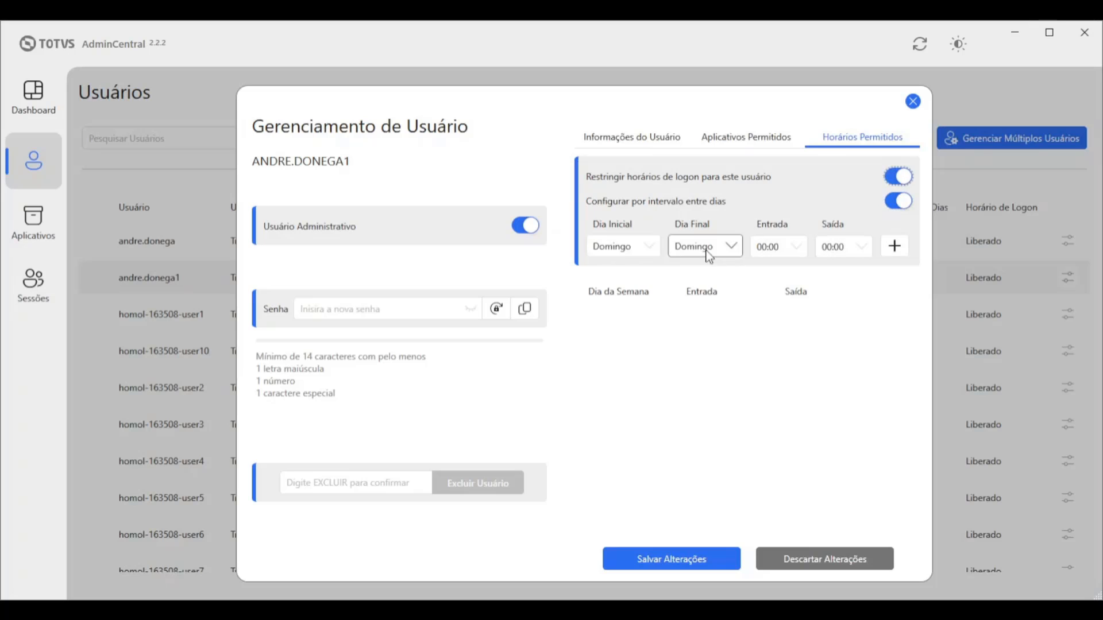
left_click(650, 252)
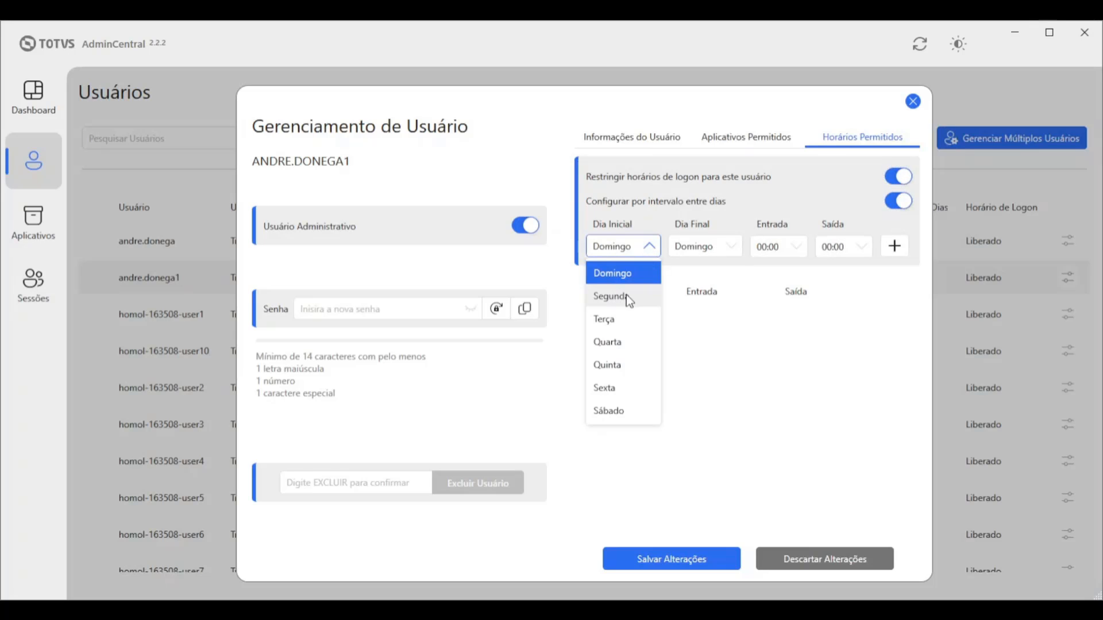
left_click(626, 295)
left_click(712, 246)
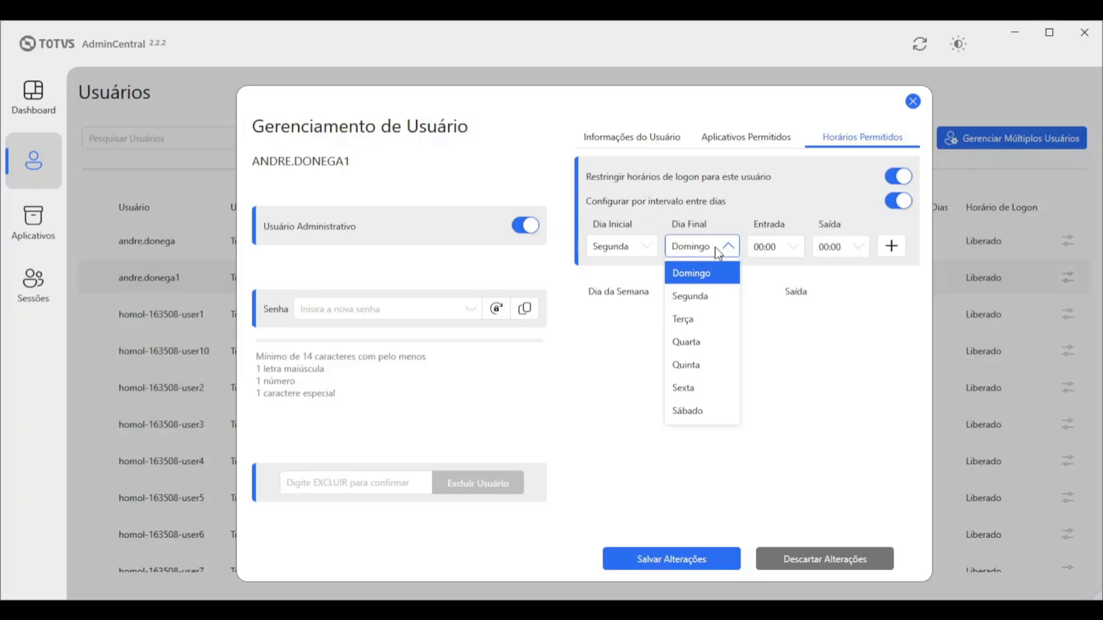
left_click(701, 390)
left_click(776, 247)
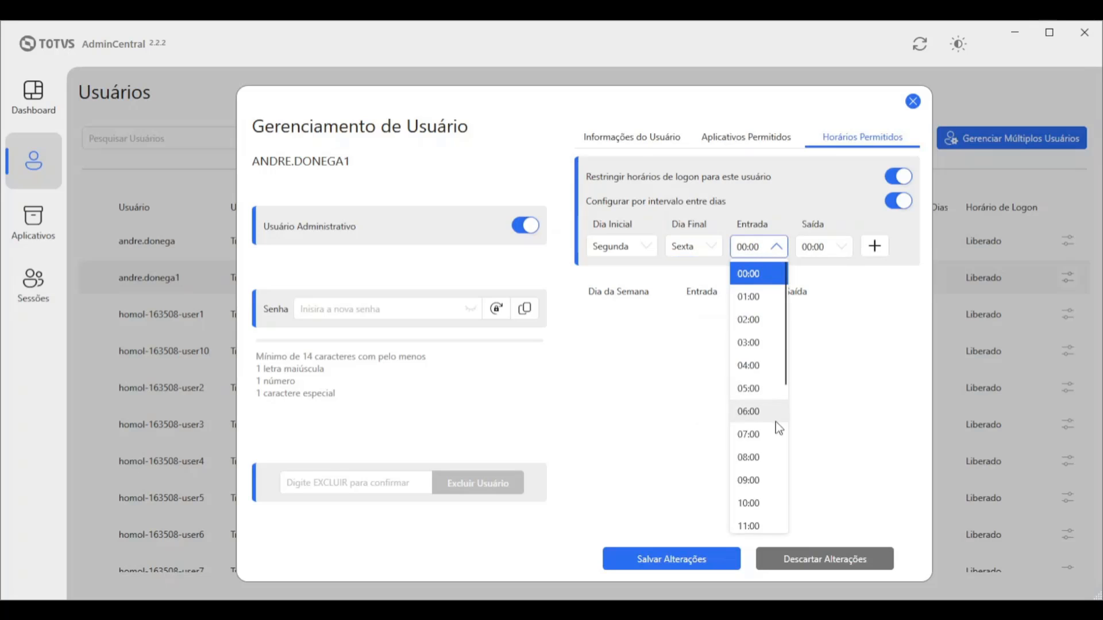
left_click(748, 457)
left_click(830, 247)
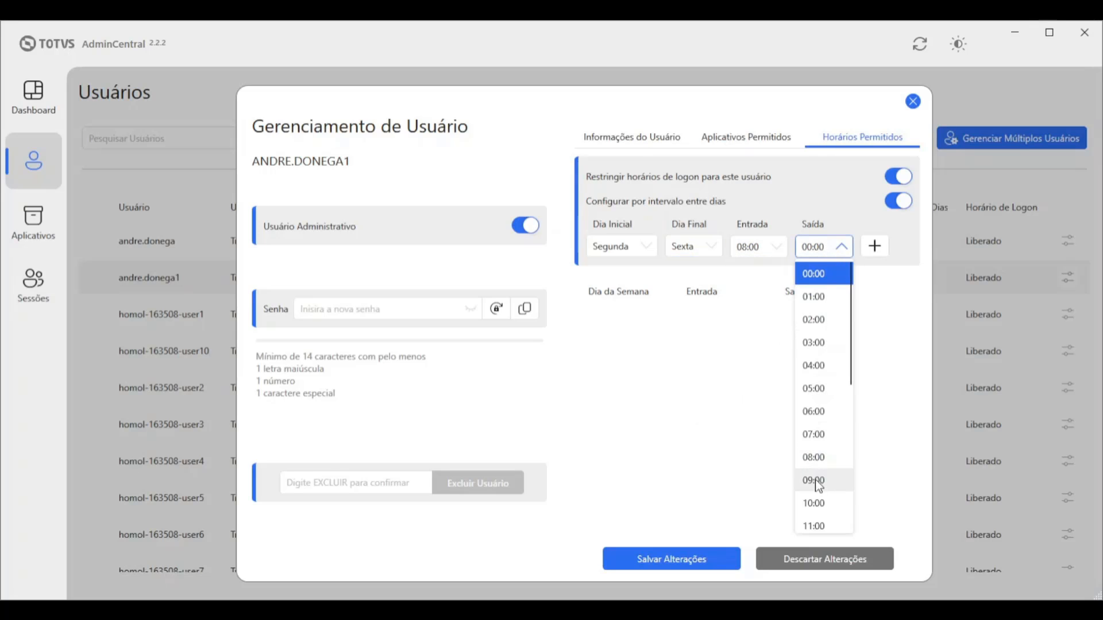
scroll(815, 487, "down", 1)
scroll(815, 487, "down", 3)
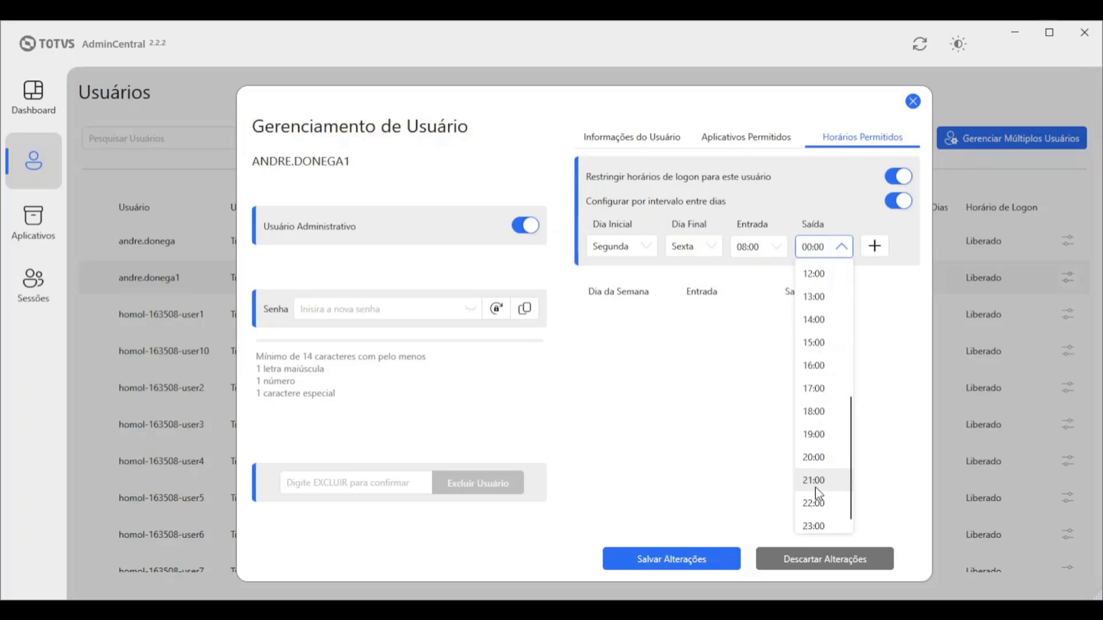
left_click(815, 414)
left_click(875, 248)
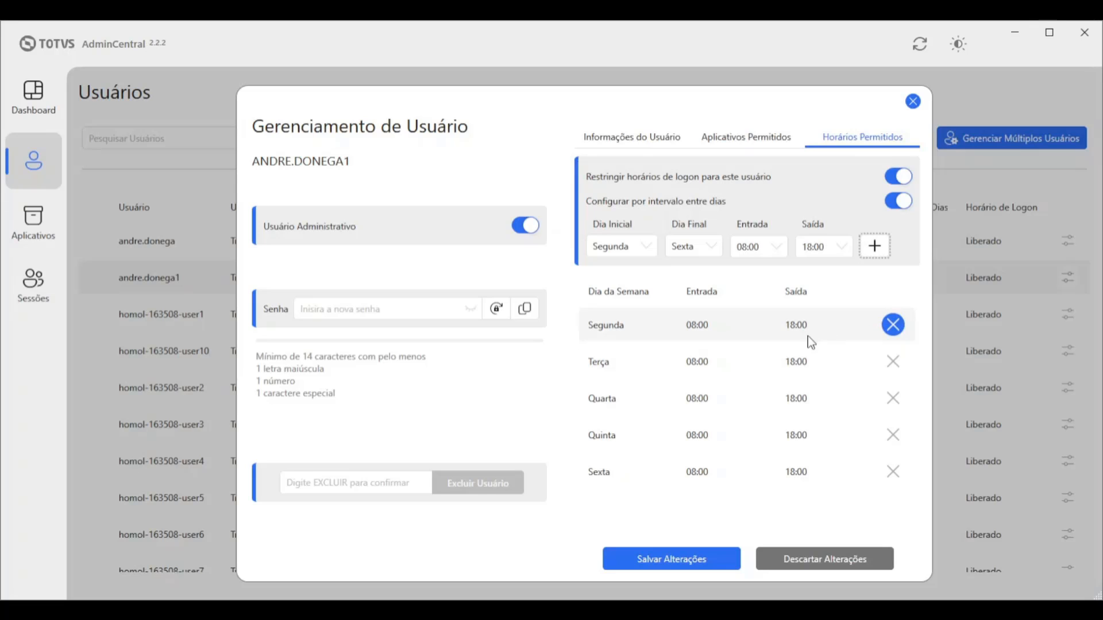
Switch back to single-day scheduling and save the logon schedule changes
left_click(901, 204)
left_click(650, 245)
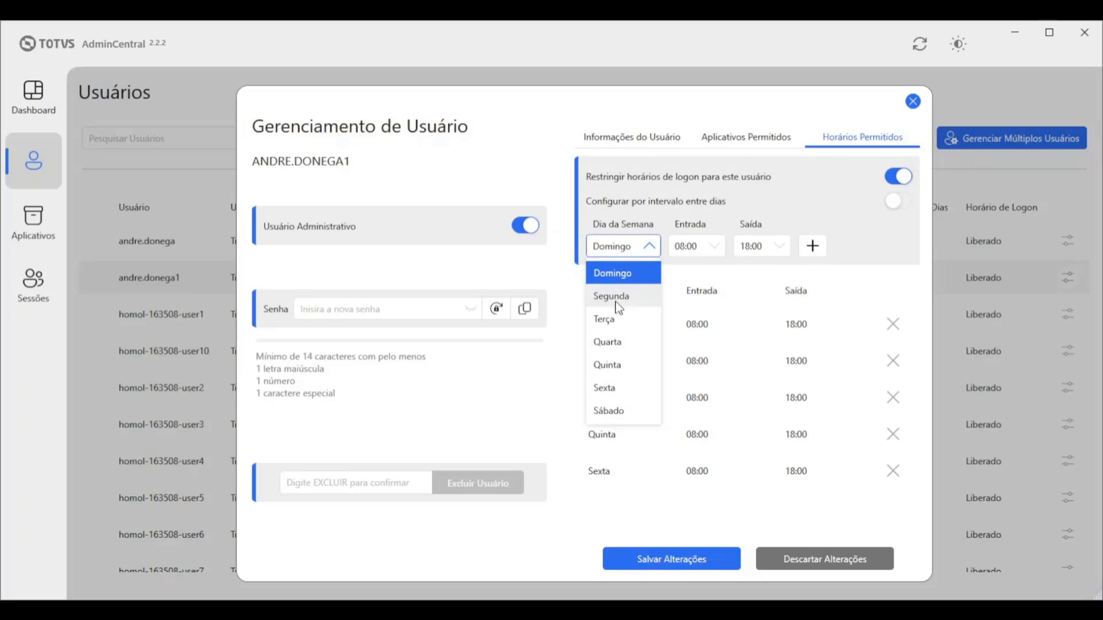
left_click(879, 234)
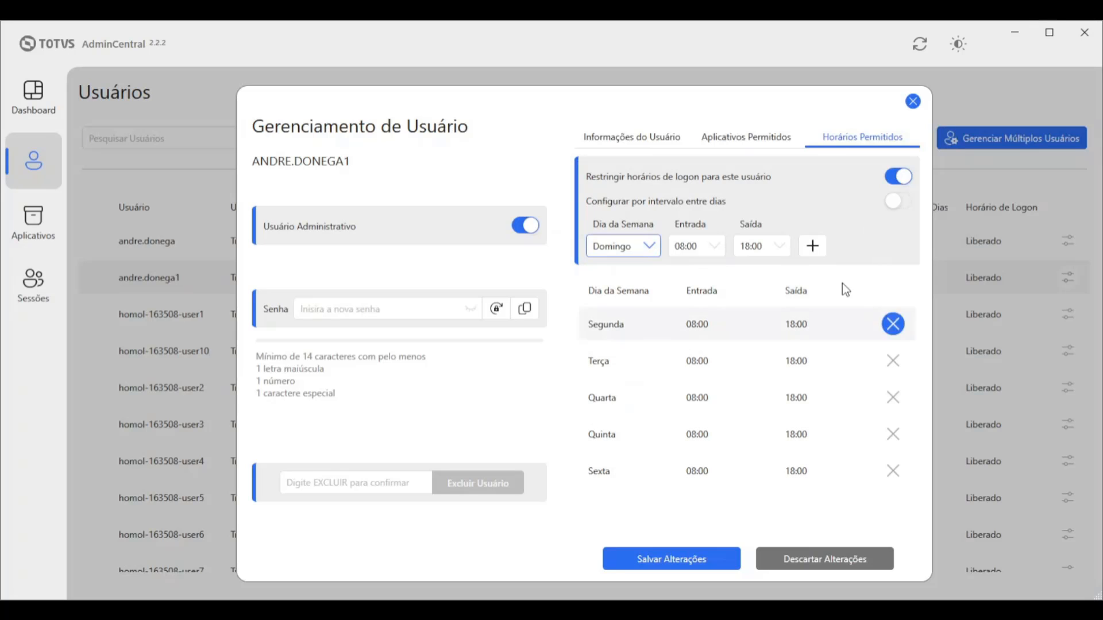
left_click(702, 560)
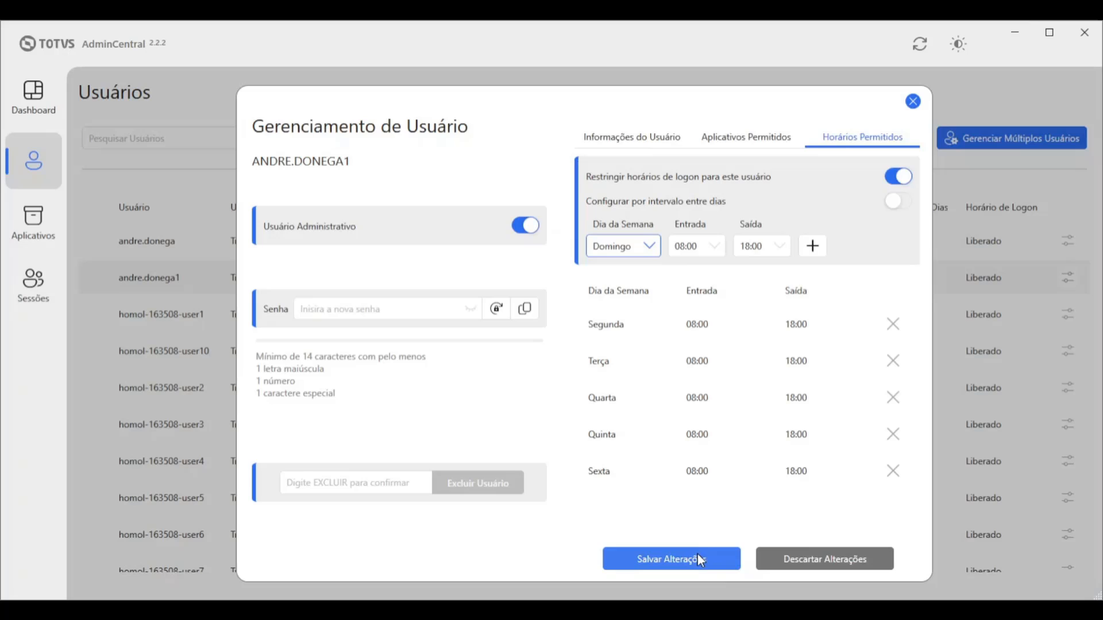
Close the Gerenciamento de Usuário dialog and focus the Pesquisar Usuários search box
left_click(912, 102)
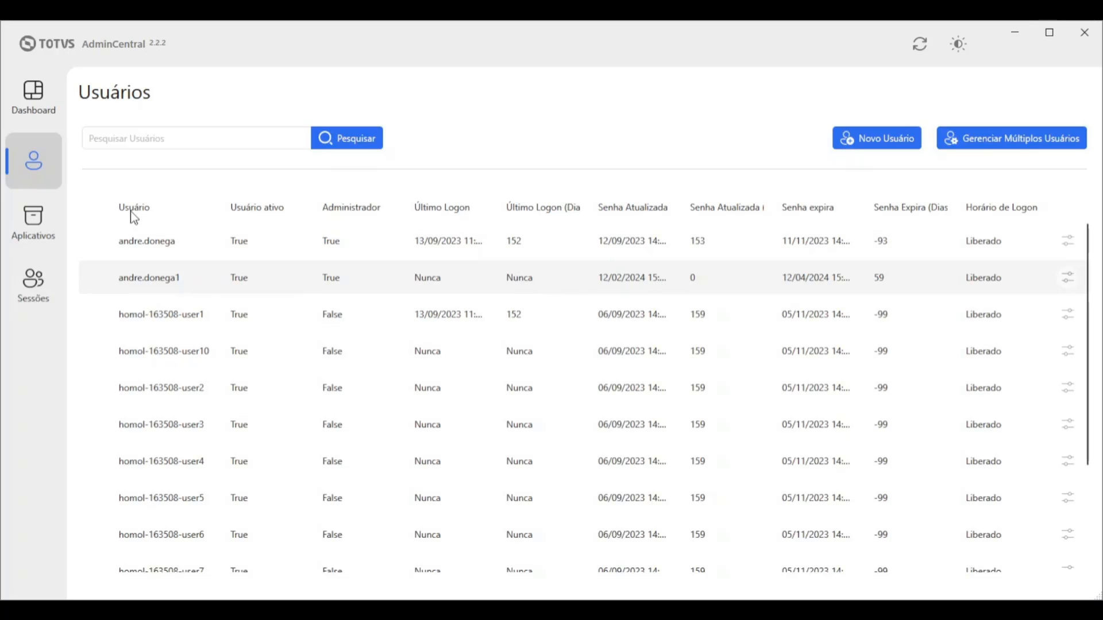
left_click(156, 139)
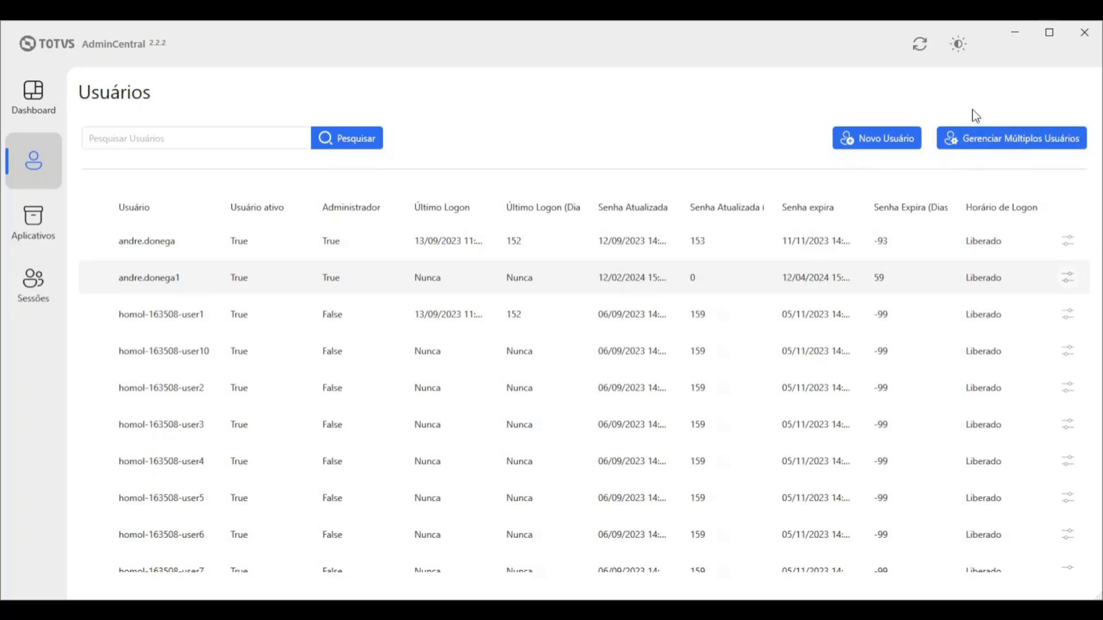
In Gerenciar Múltiplos Usuários, select both admin accounts, enter a new shared password, and show bulk deletion
left_click(995, 140)
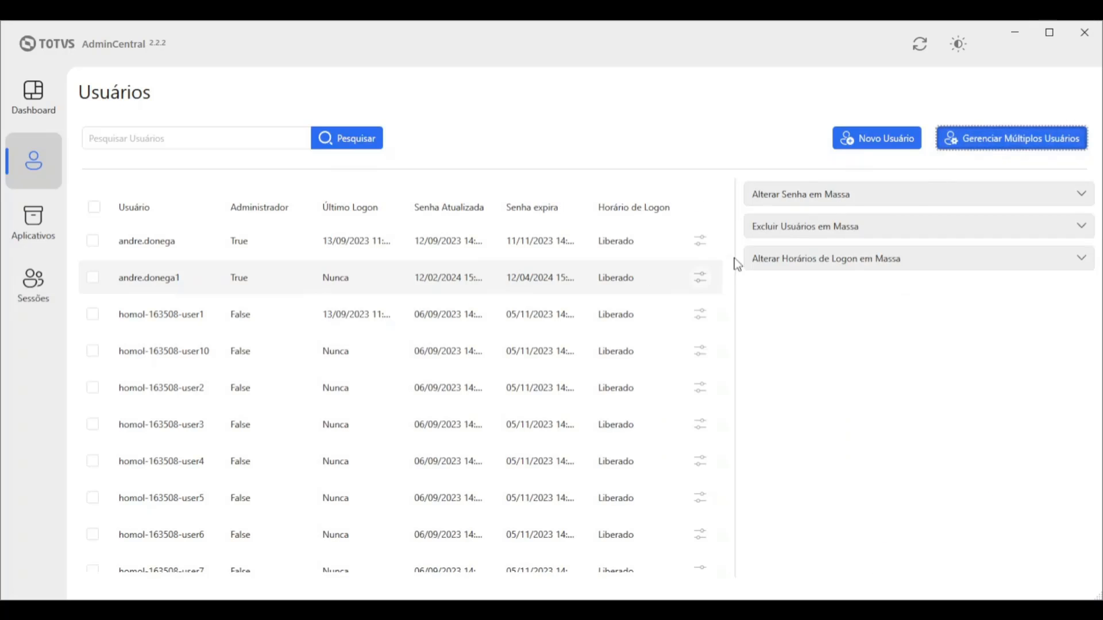
left_click(1082, 195)
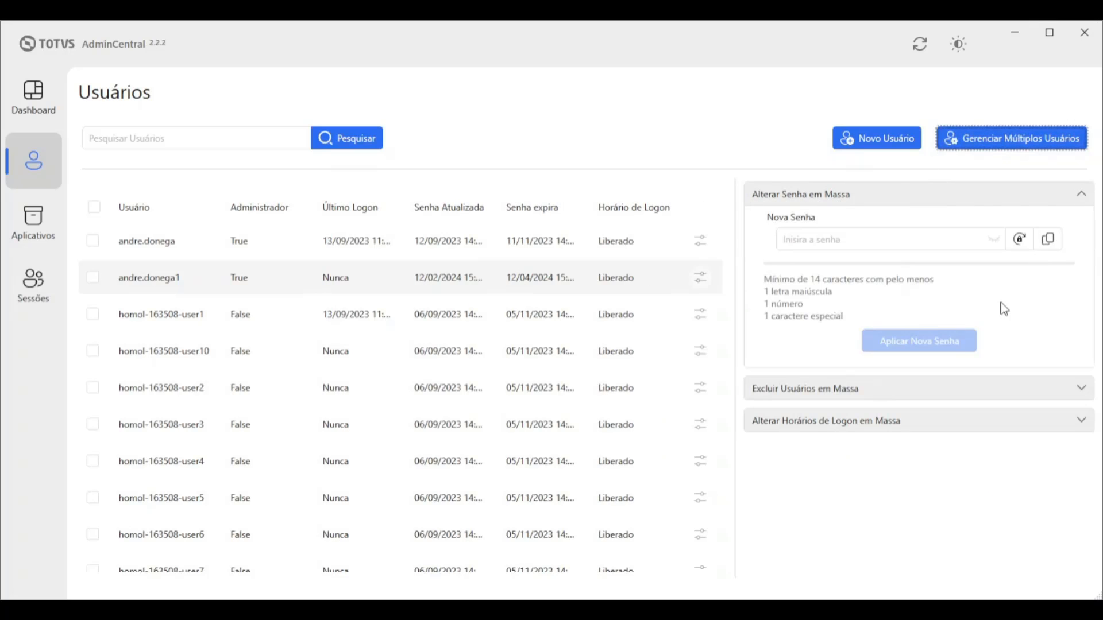
left_click(93, 242)
left_click(93, 278)
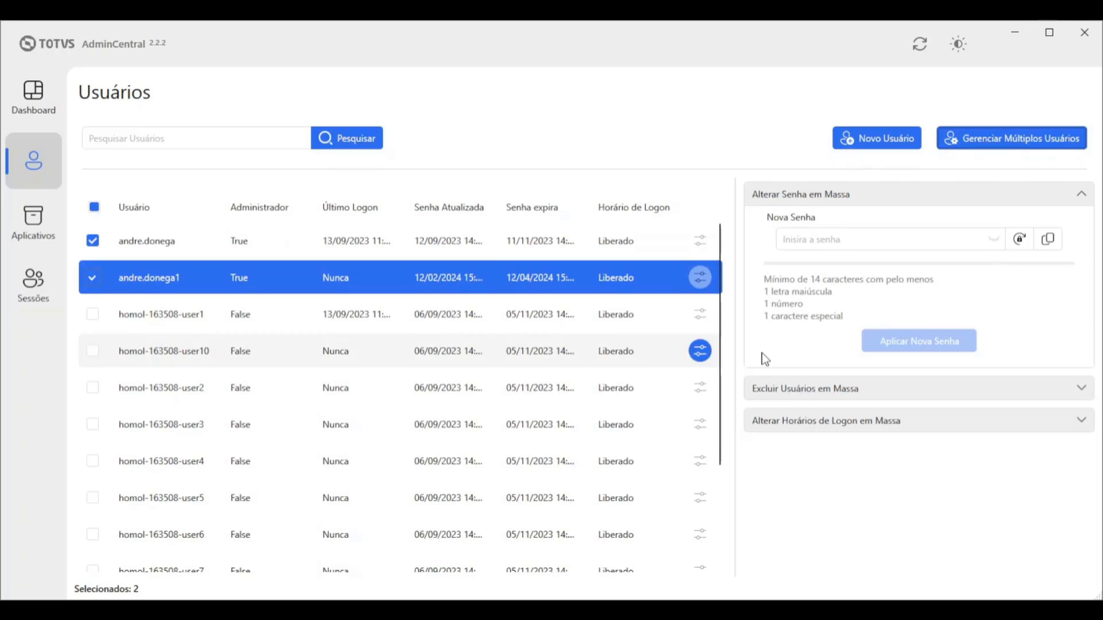
left_click(835, 240)
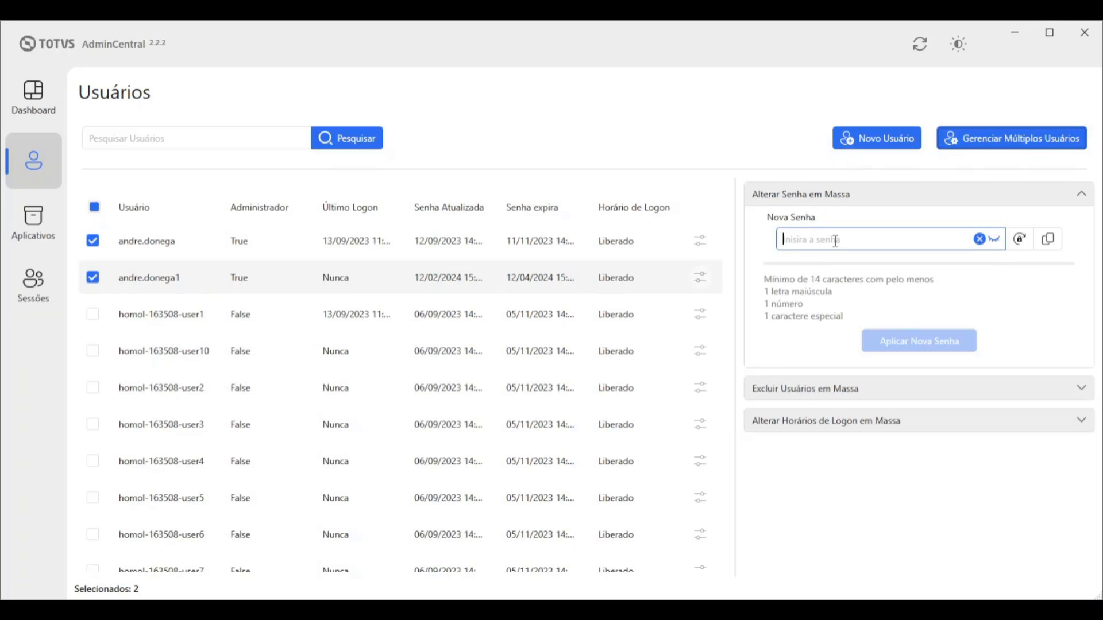
type("a••••••••••••••")
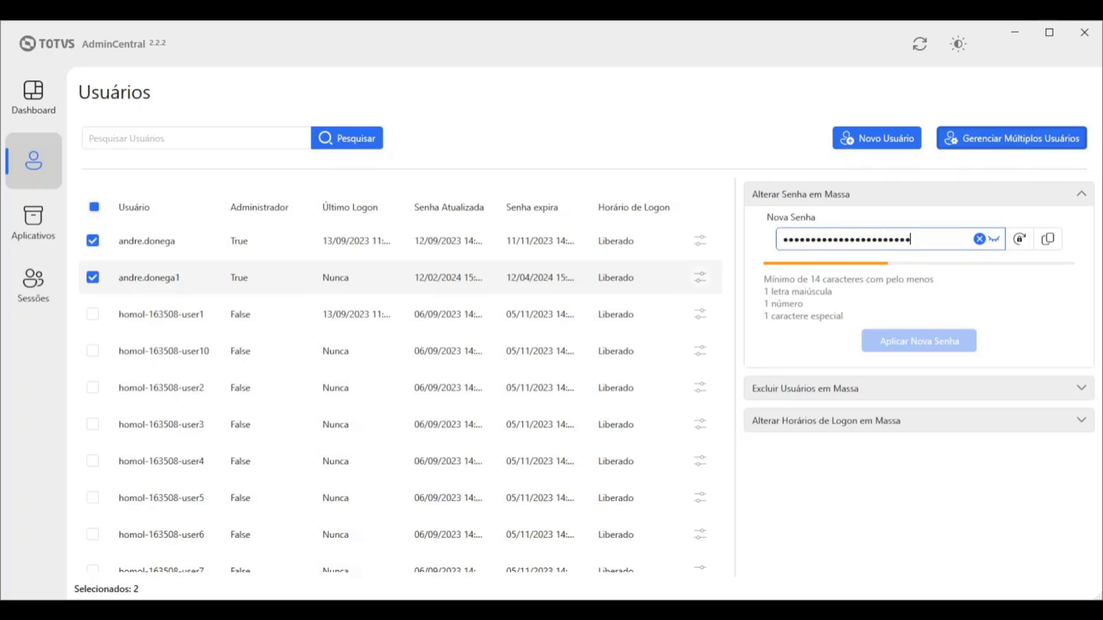
type("••")
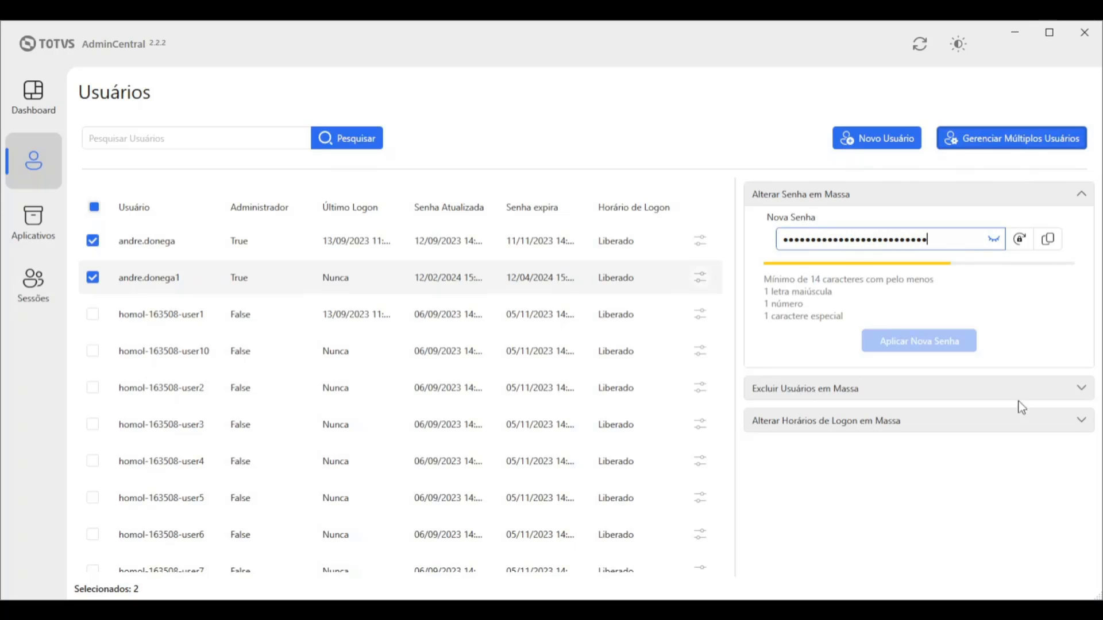
left_click(1080, 194)
left_click(1081, 225)
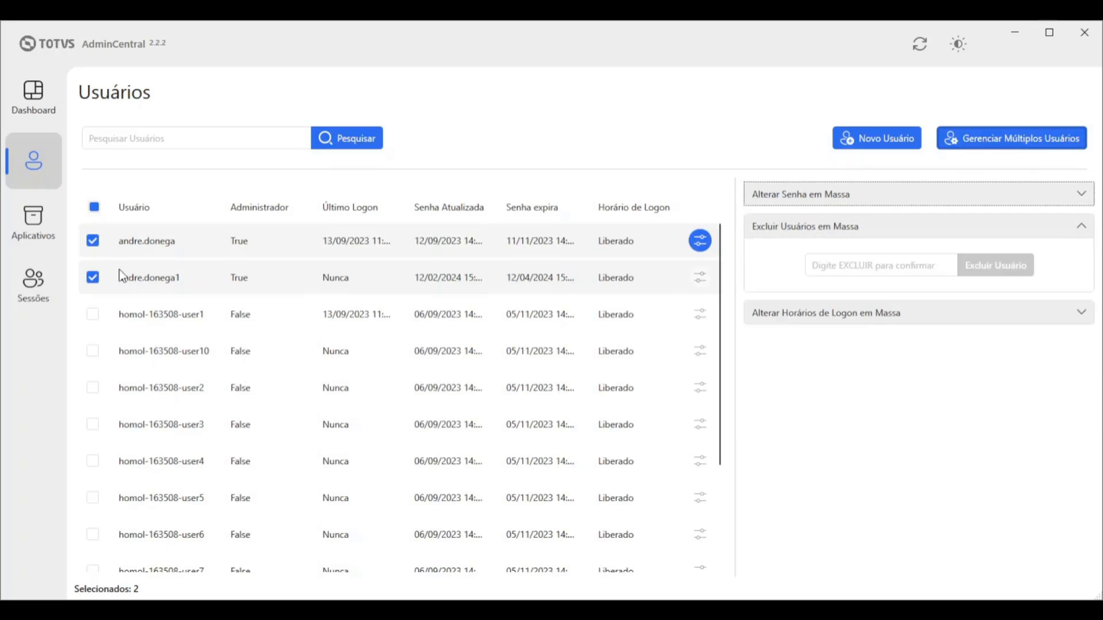
Type 'excluir' in the deletion confirmation box, then erase it
left_click(836, 264)
type("ex")
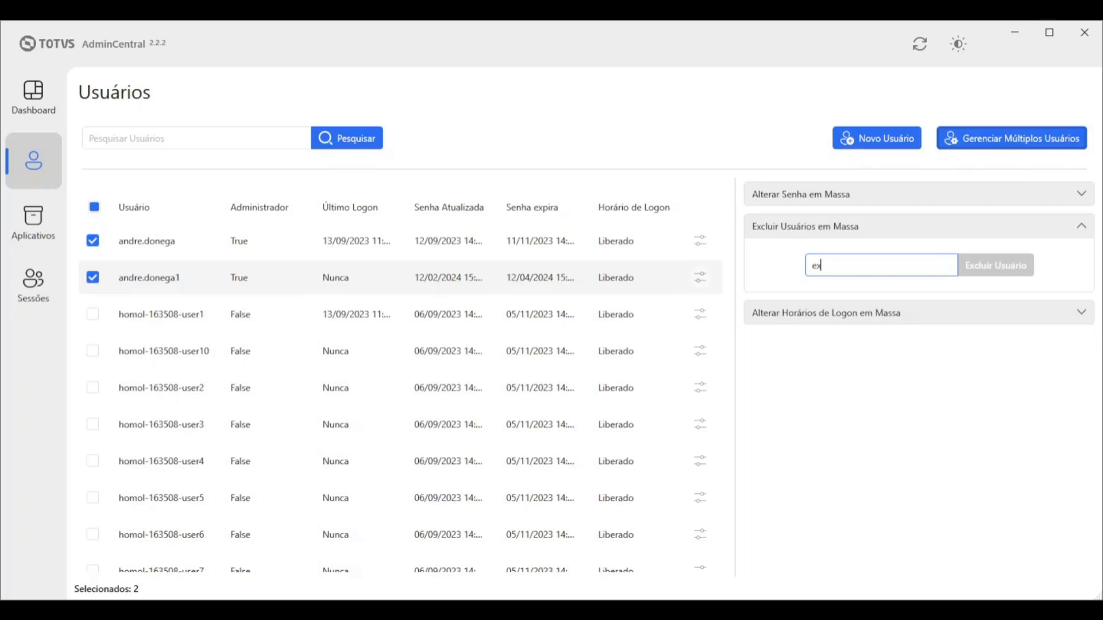
type("cluir")
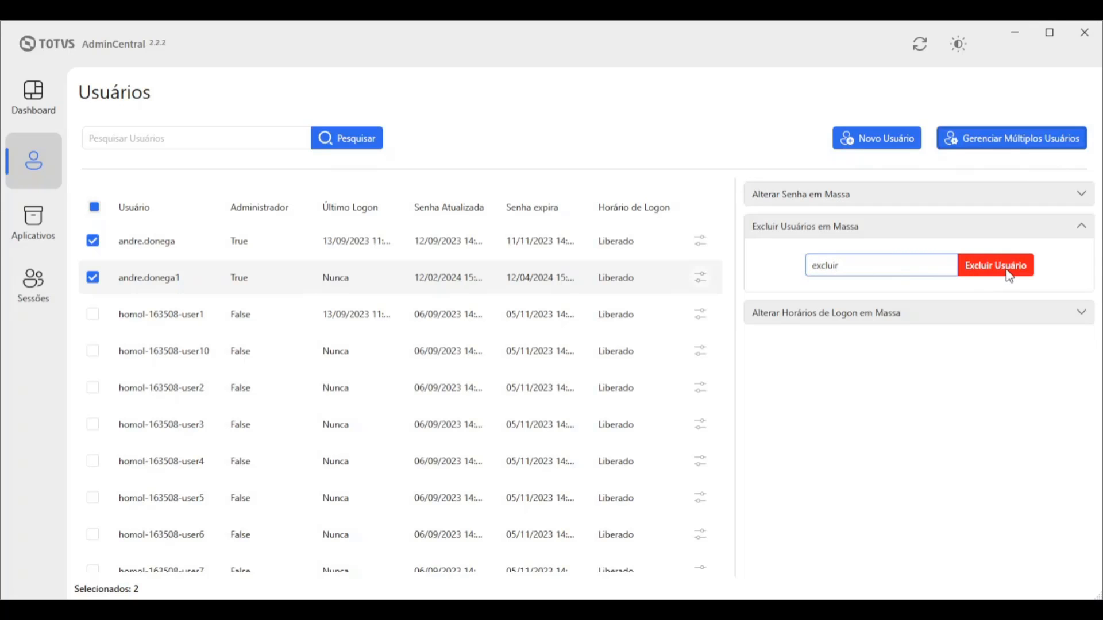
double_click(851, 276)
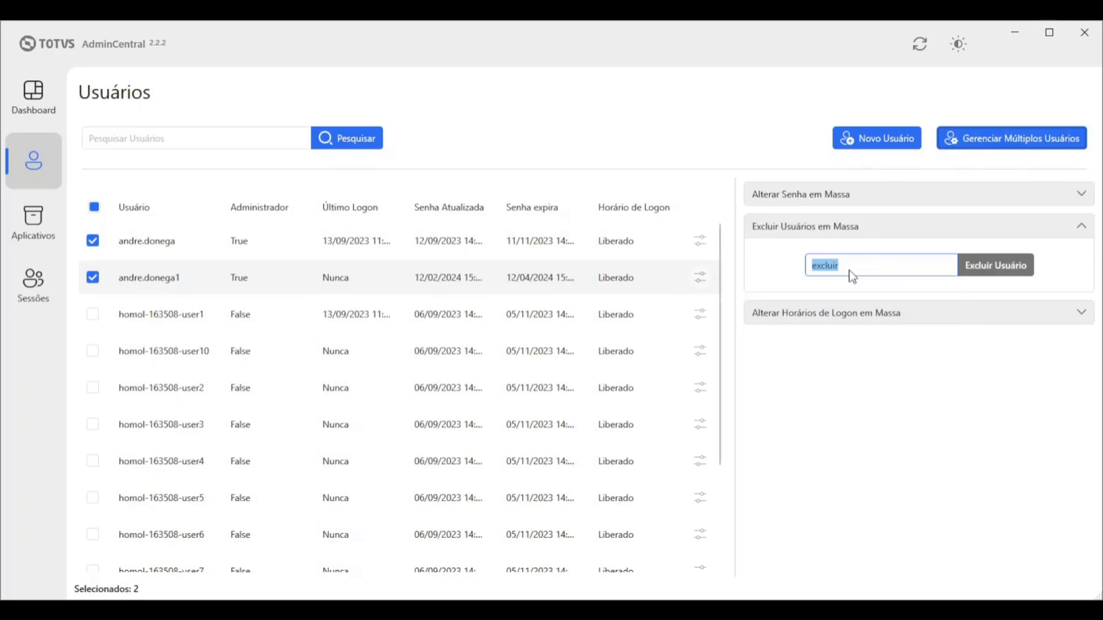
key("BackSpace")
Expand Alterar Horários de Logon em Massa and add homol user1, user10, user2 and user3
left_click(903, 315)
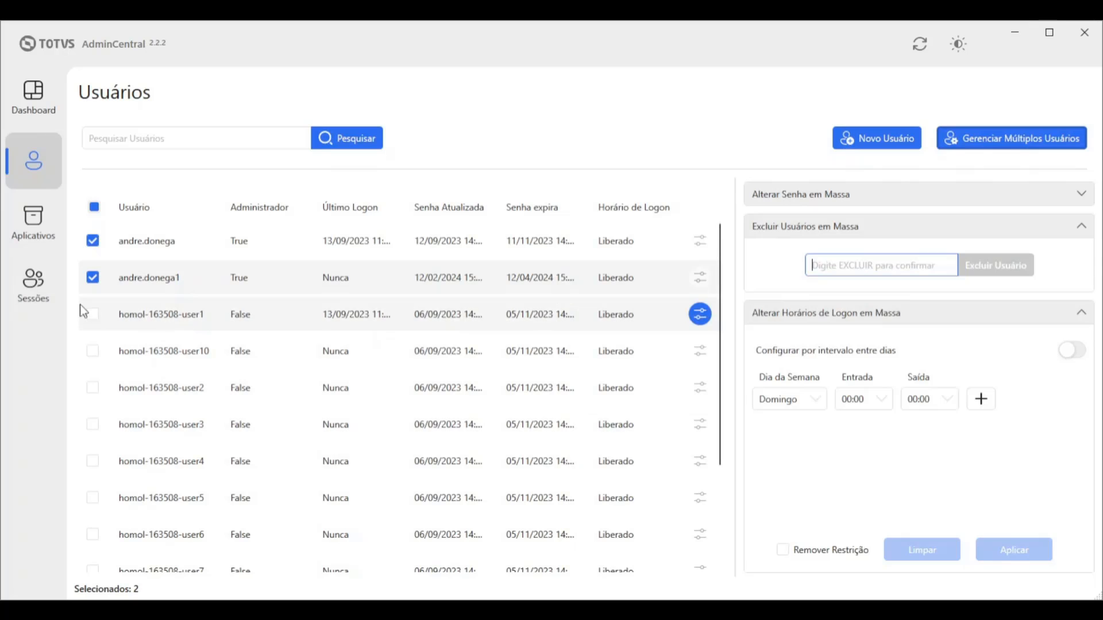
left_click(93, 315)
left_click(93, 351)
left_click(93, 386)
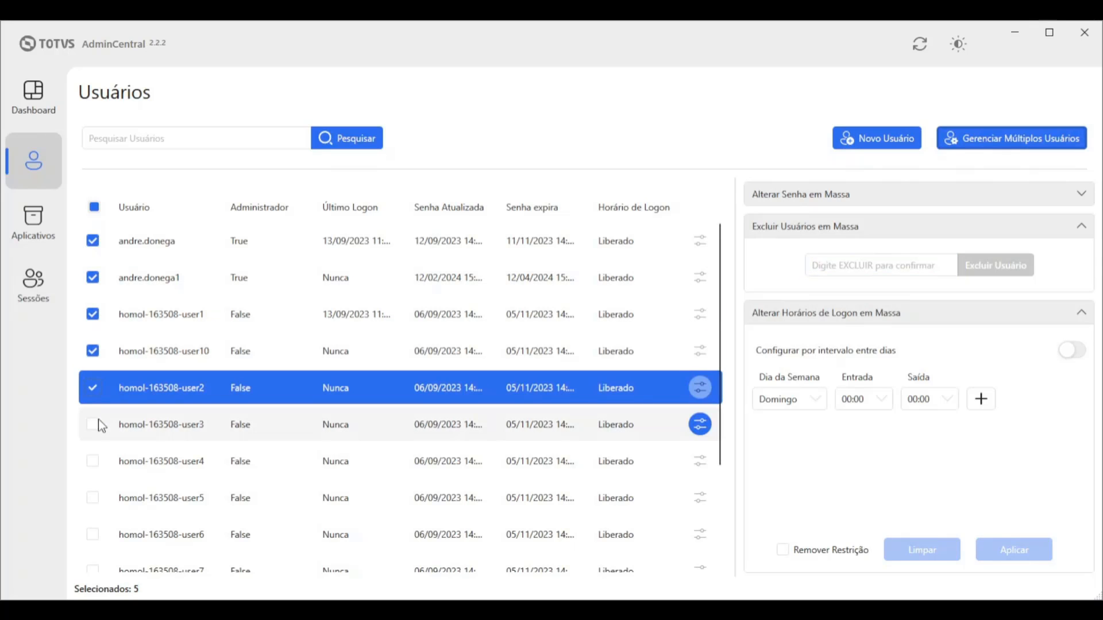
left_click(95, 425)
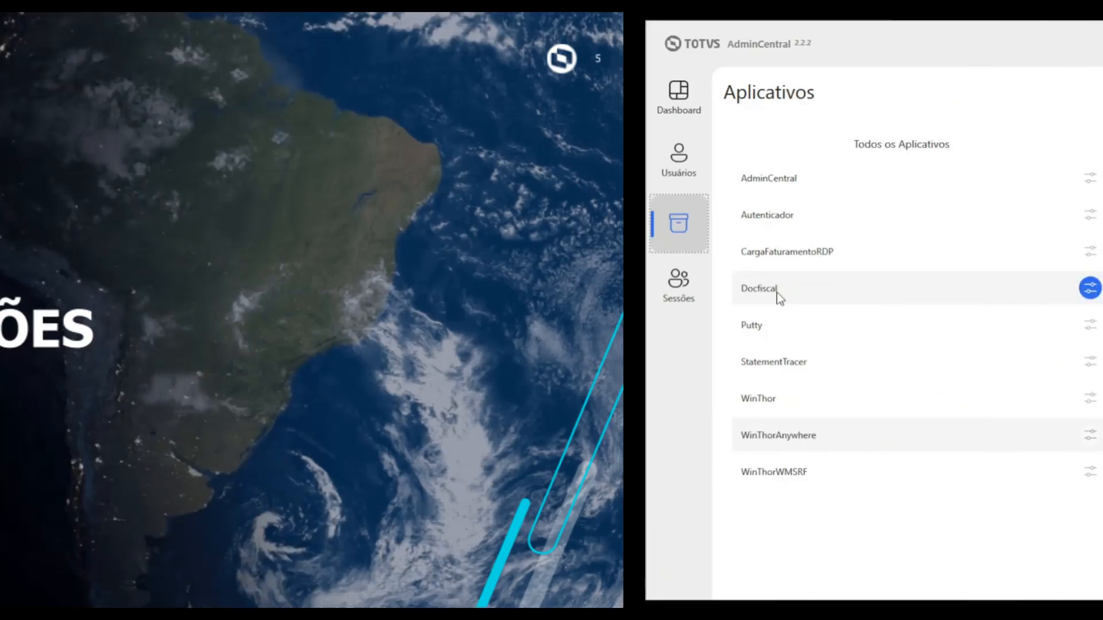
Advance from the 05 APLICAÇÕES title card to WinThorAnywhere's user permissions in Aplicativos
left_click(263, 432)
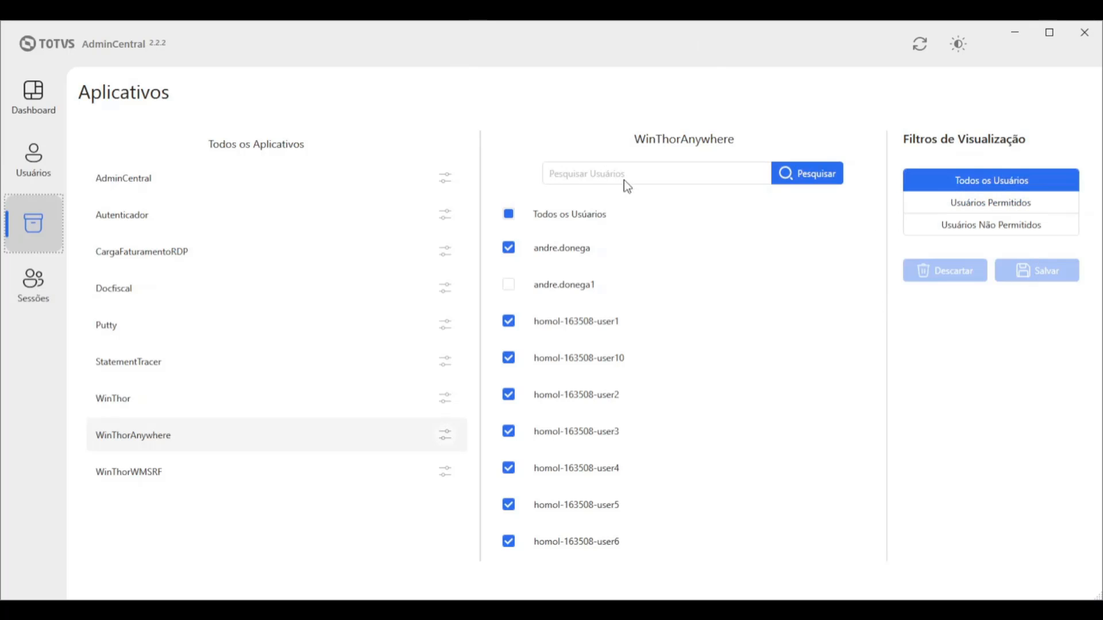
Give both administrator accounts WinThorAnywhere access, then select the WinThorWMSRF row
left_click(509, 248)
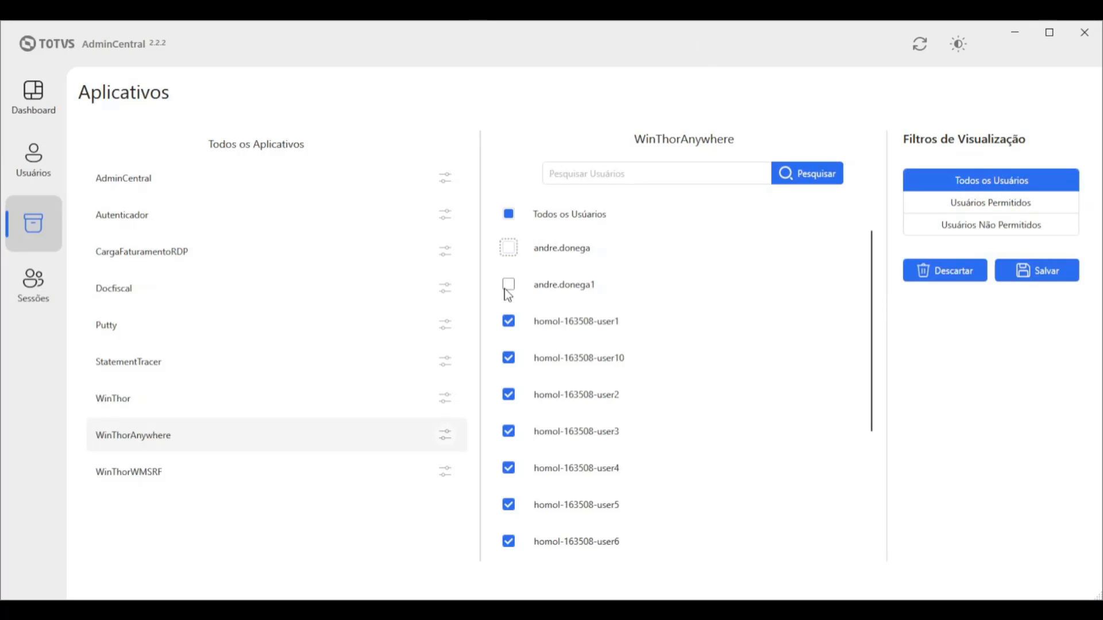
left_click(507, 286)
left_click(511, 249)
left_click(164, 478)
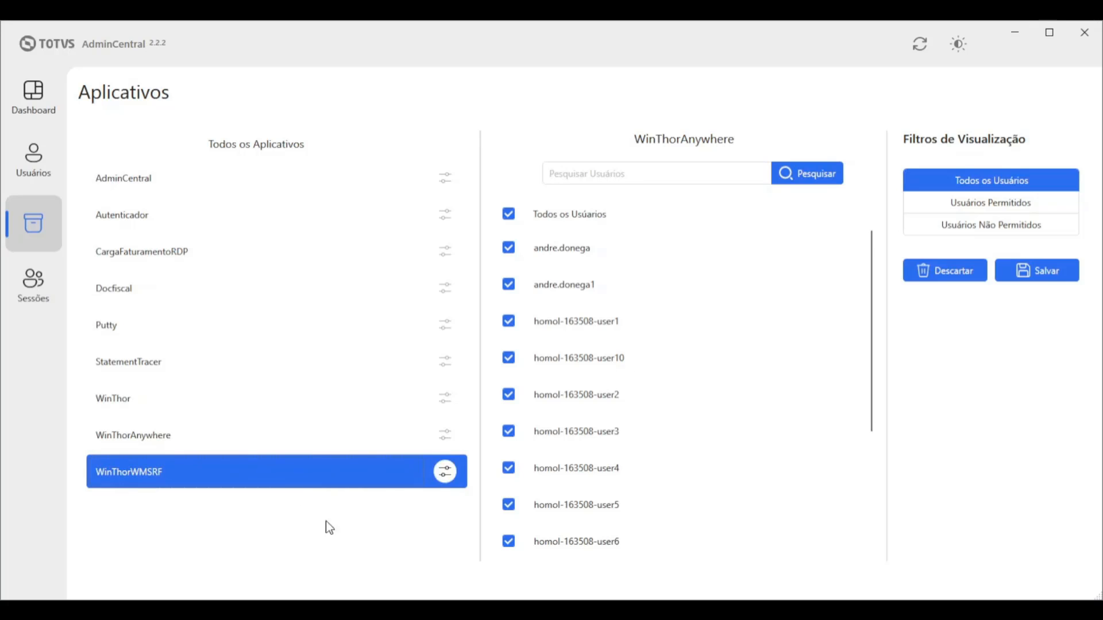
Show WinThorWMSRF's permissions and try the Usuários Permitidos, Não Permitidos and Todos os Usuários filters
left_click(446, 473)
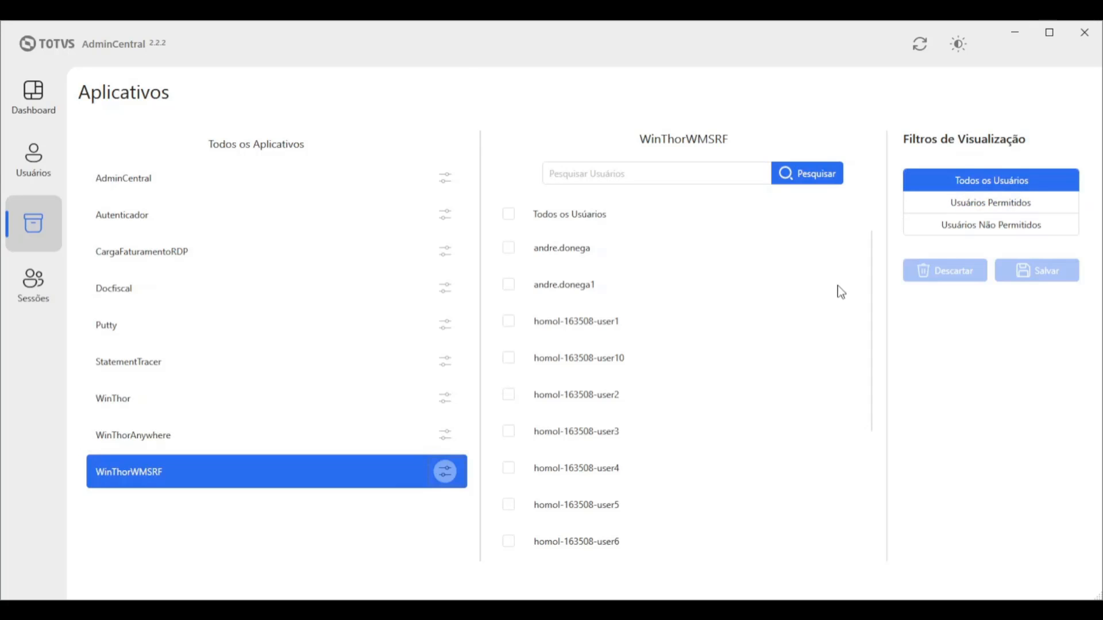
left_click(936, 206)
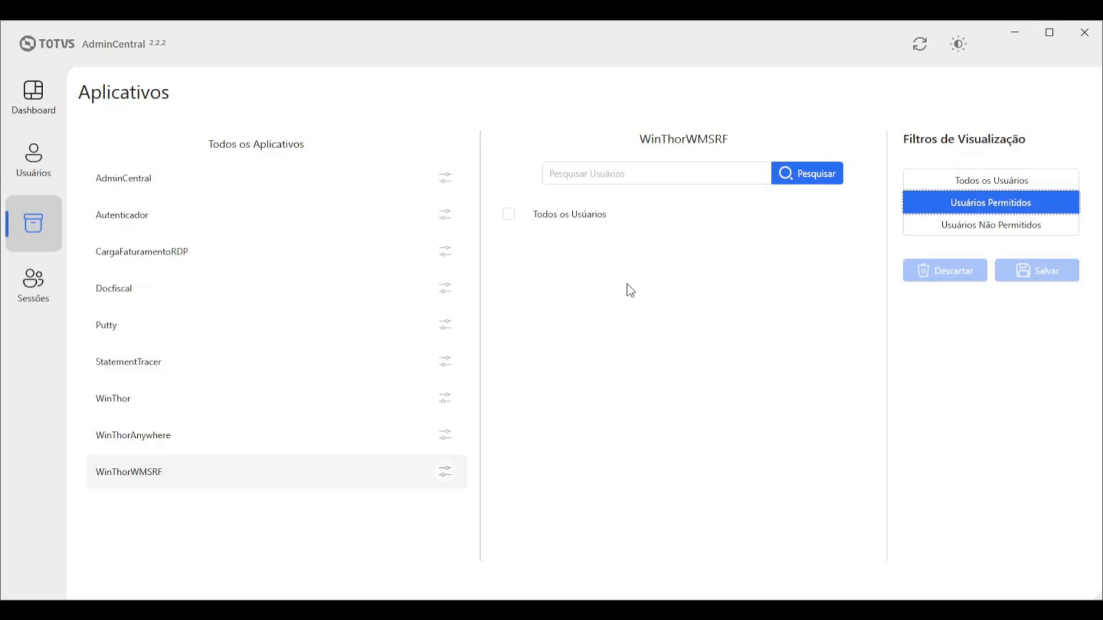
left_click(967, 230)
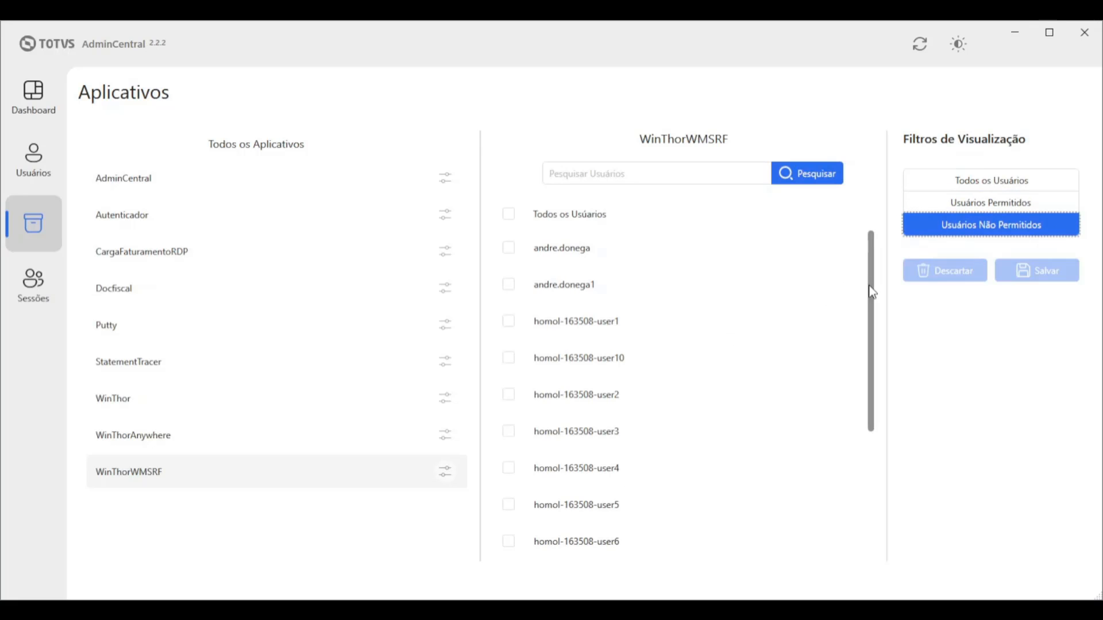
scroll(867, 345, "down", 5)
scroll(855, 362, "up", 5)
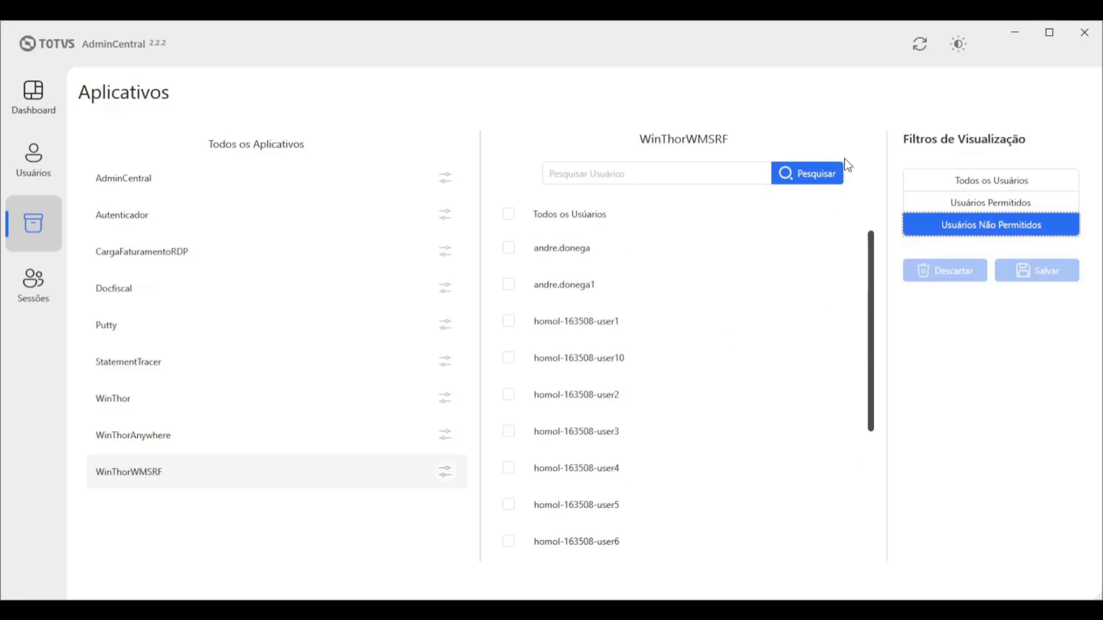
left_click(926, 177)
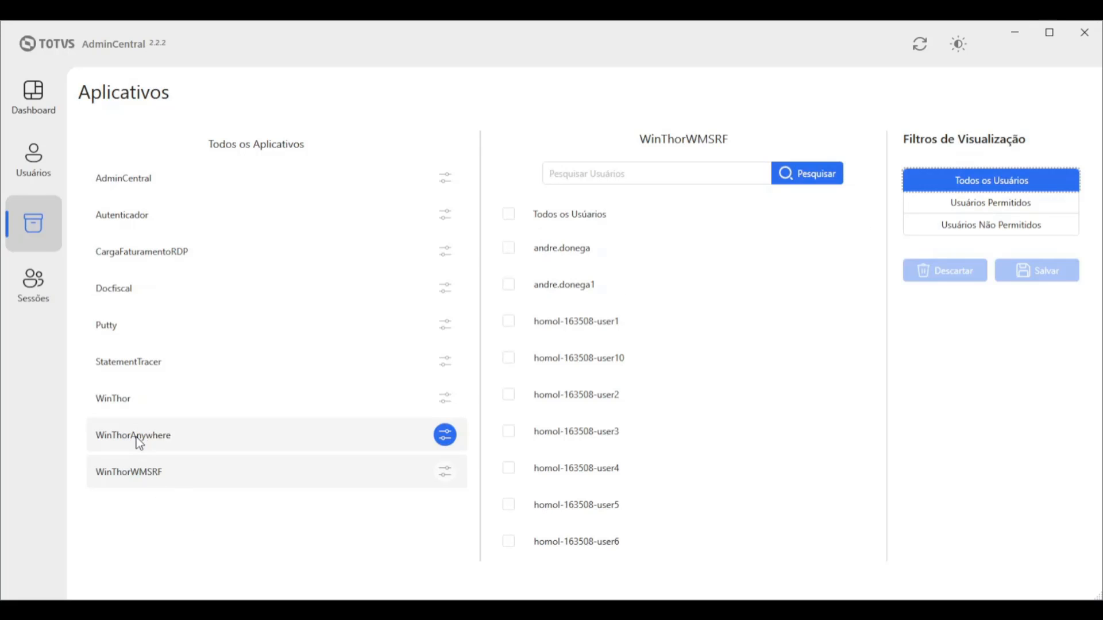
Review WinThorAnywhere's permitted and denied user lists, then return to its full list
left_click(450, 441)
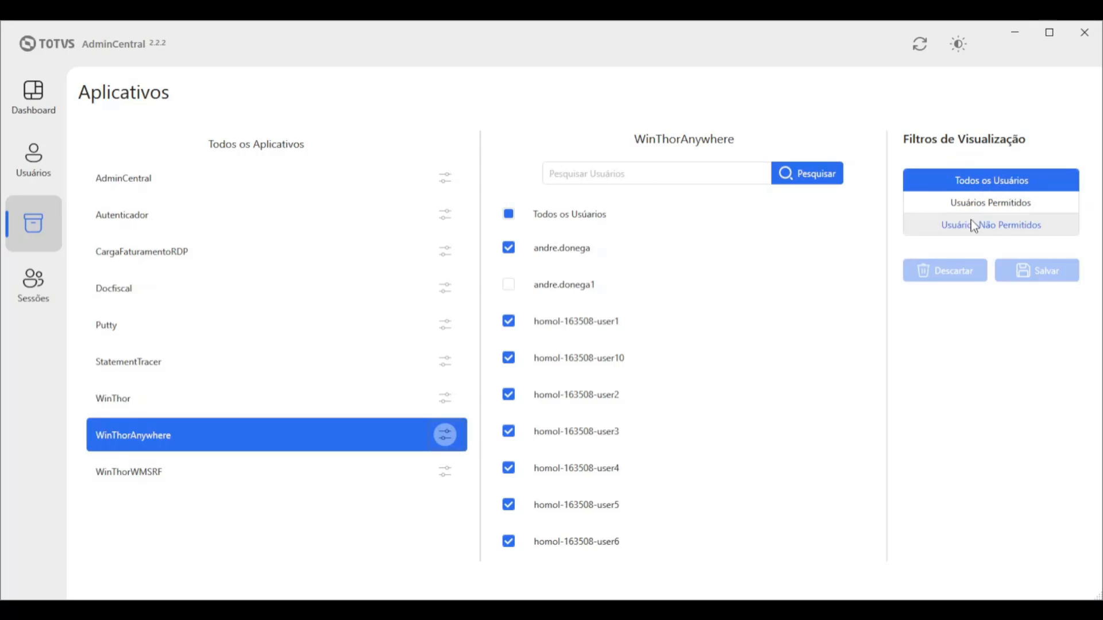
left_click(961, 204)
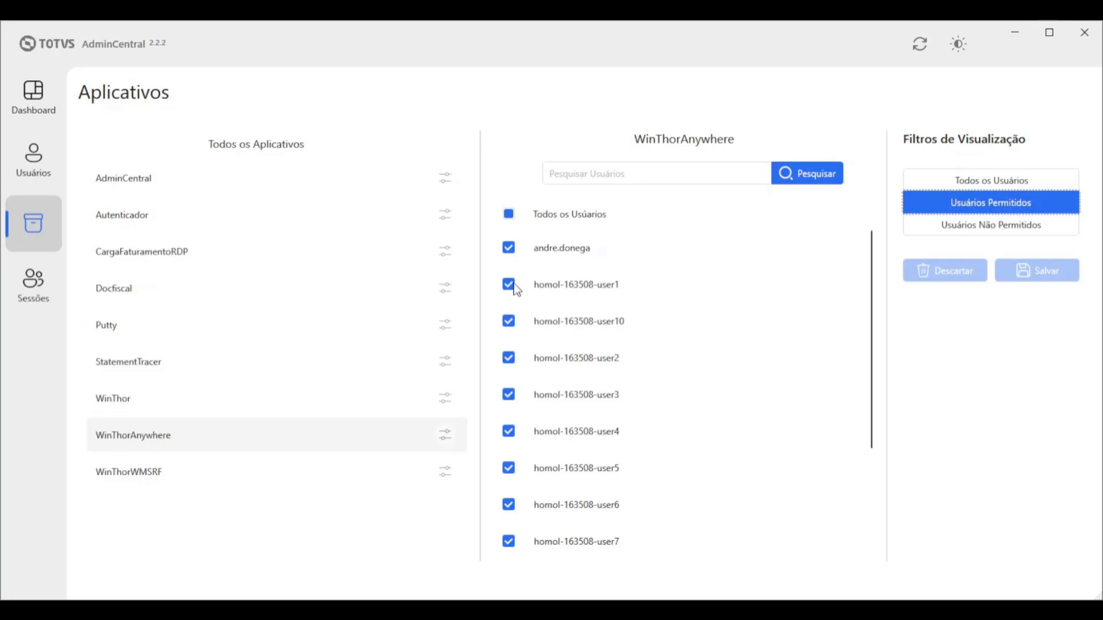
scroll(743, 414, "down", 3)
scroll(741, 419, "up", 3)
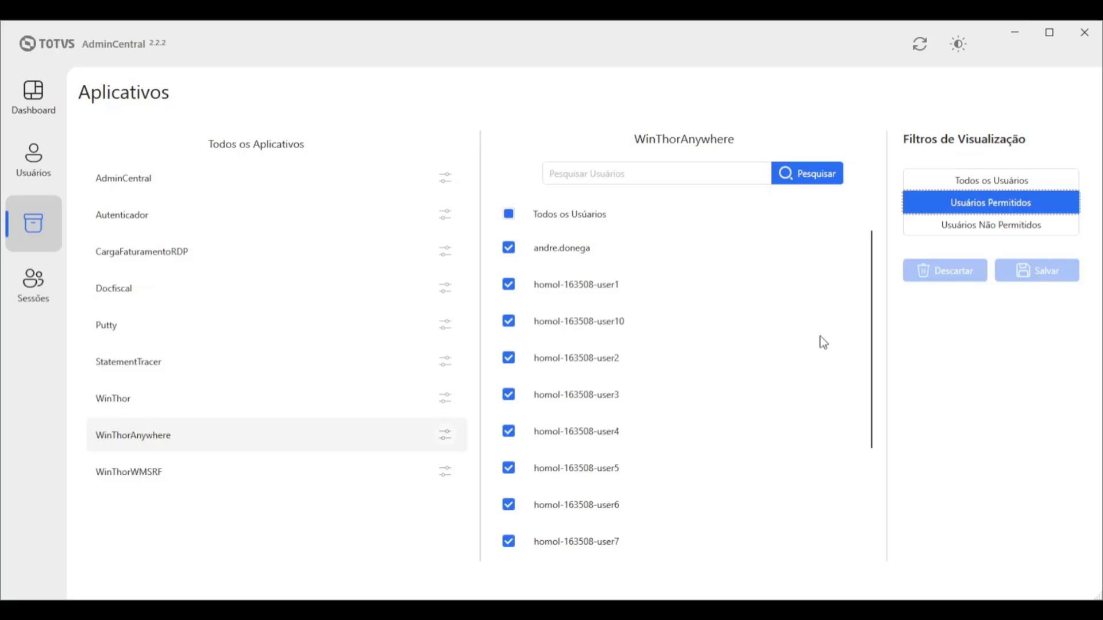
left_click(974, 229)
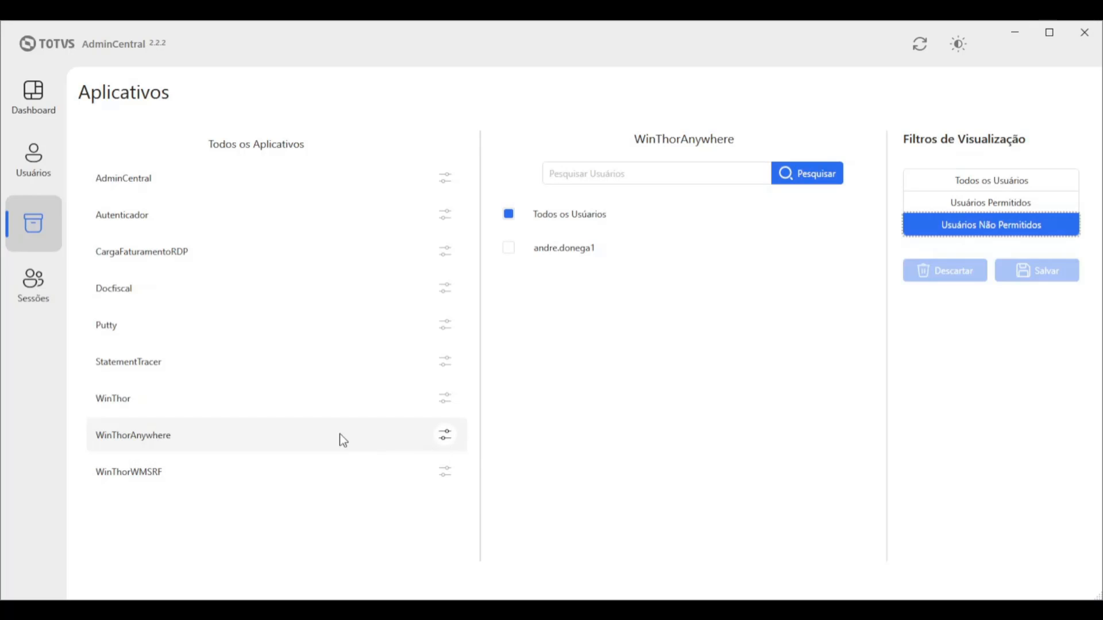
left_click(446, 439)
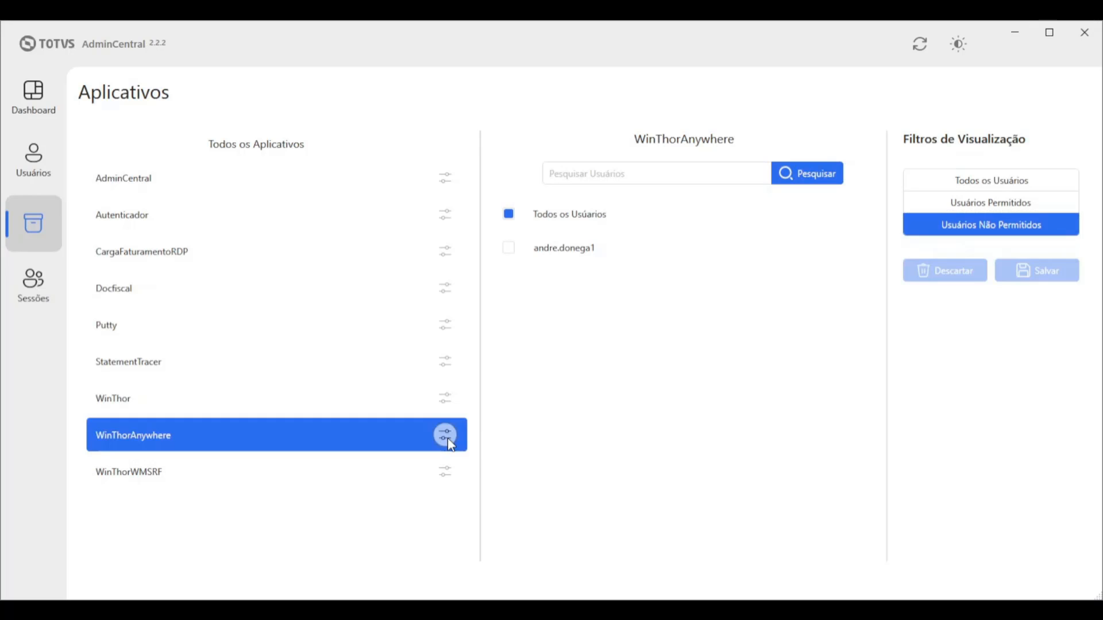
Untick Todos os Usuários, allow only the two admin accounts, and save WinThorAnywhere's permissions
left_click(509, 215)
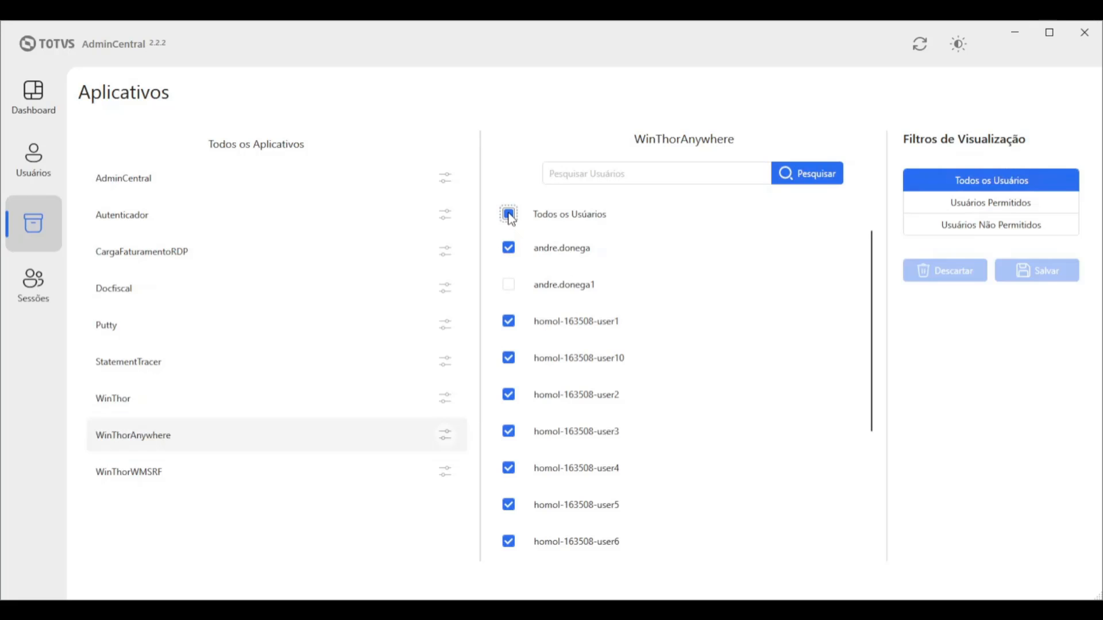
left_click(510, 248)
left_click(508, 284)
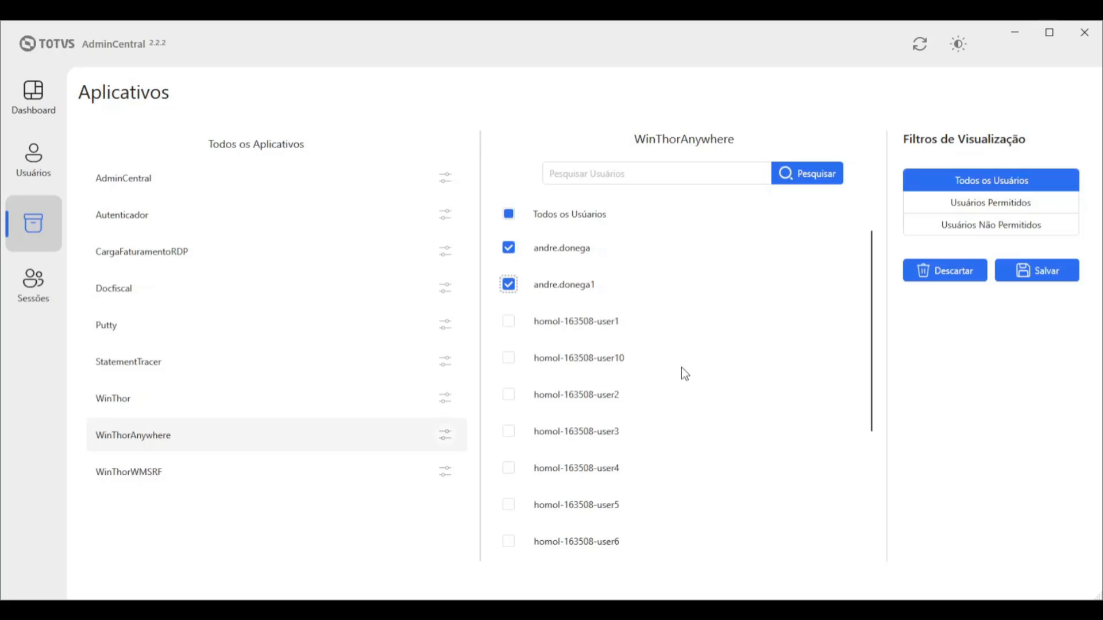
scroll(606, 396, "down", 5)
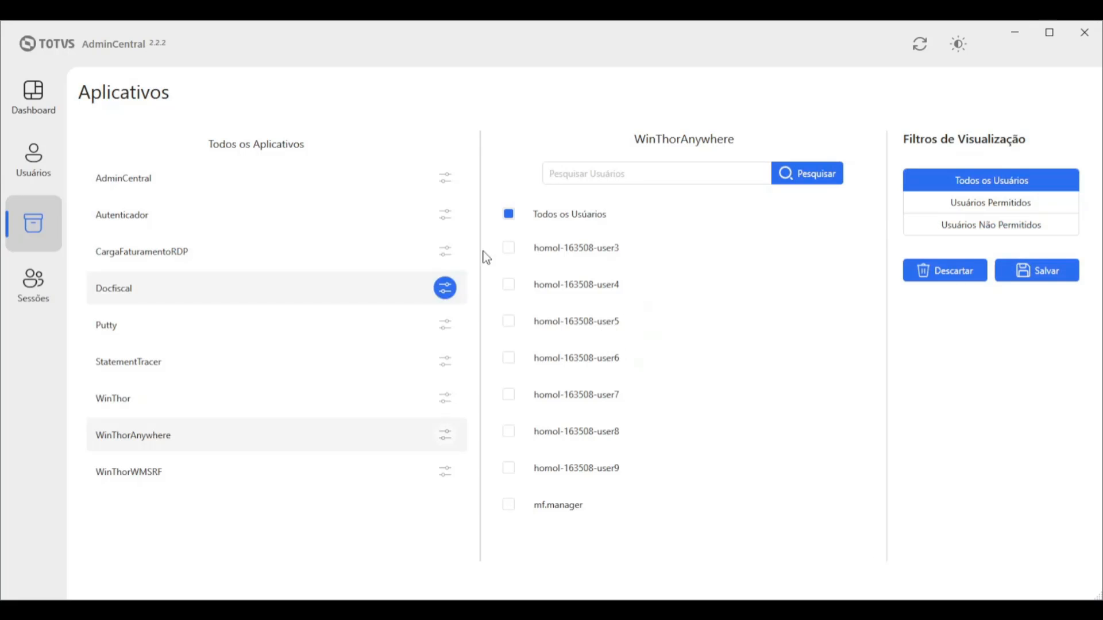
scroll(569, 287, "up", 3)
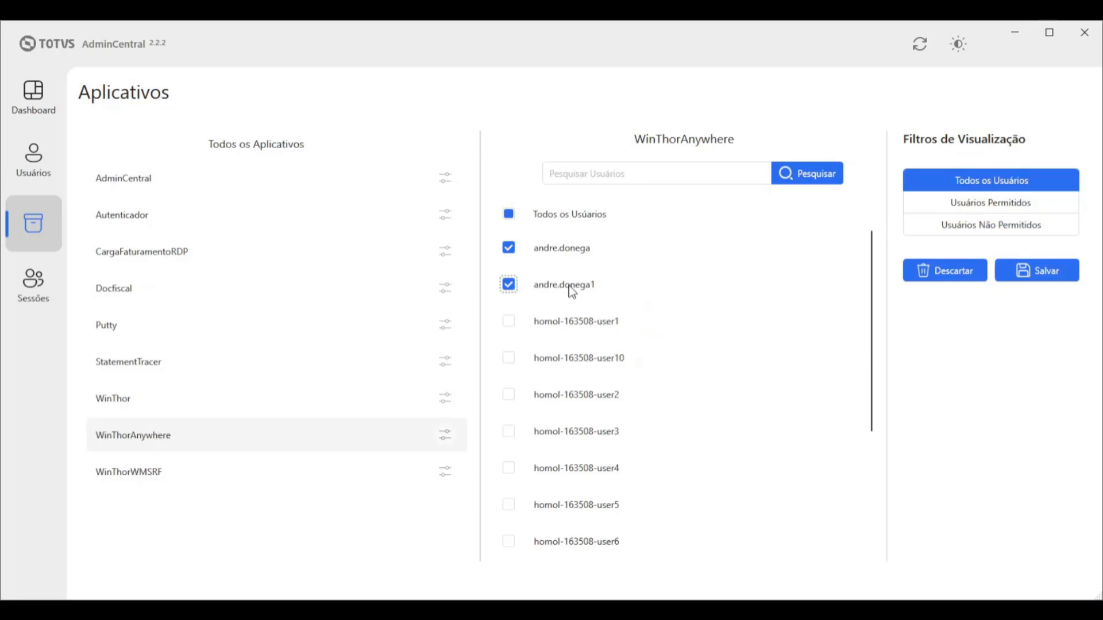
left_click(1046, 279)
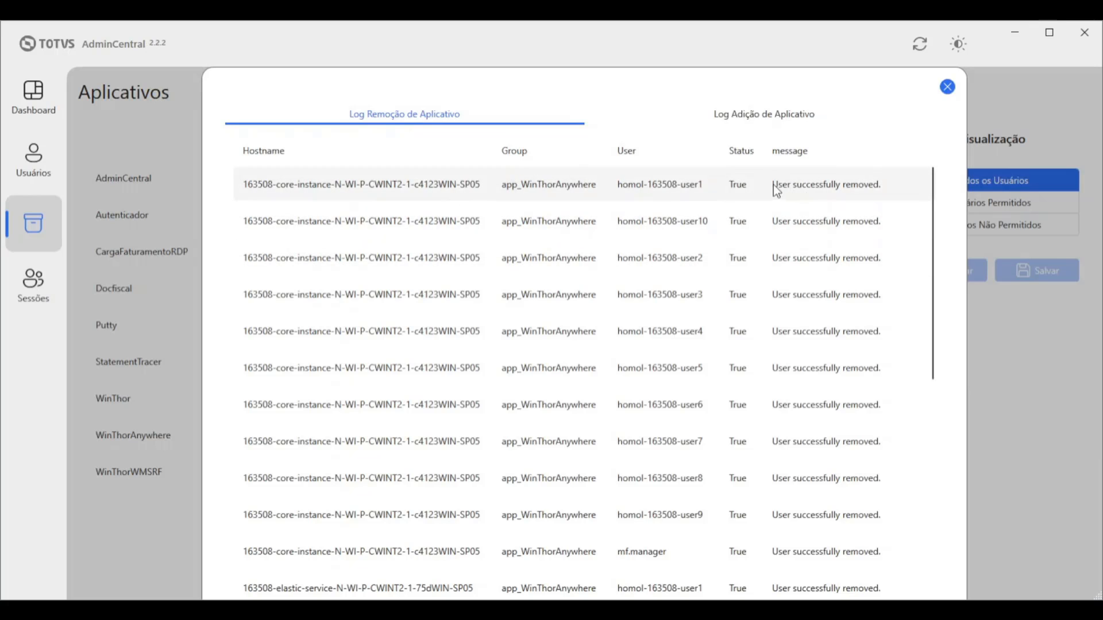
Step through the Log Remoção de Aplicativo entries for app_WinThorAnywhere, then close the log
left_click(890, 185)
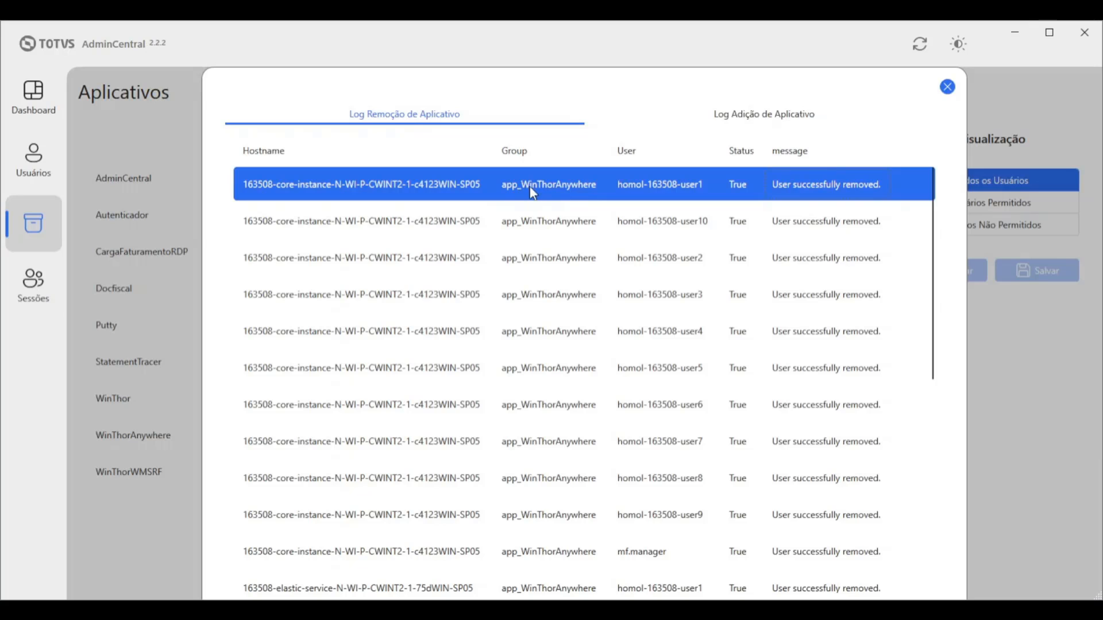
left_click(578, 216)
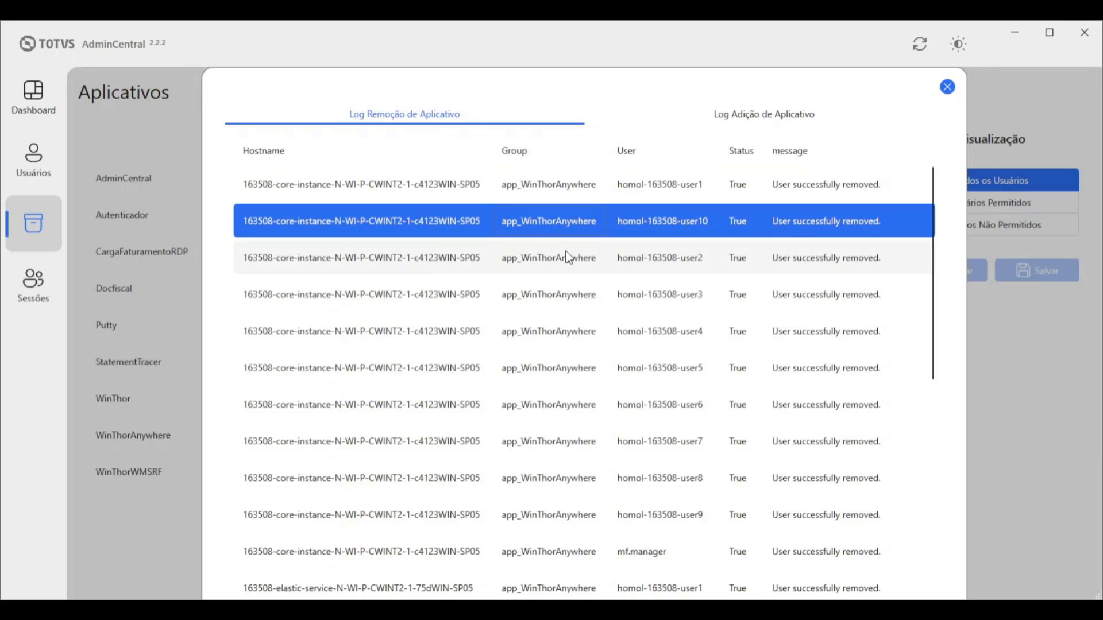
left_click(568, 257)
left_click(574, 370)
left_click(576, 406)
left_click(573, 441)
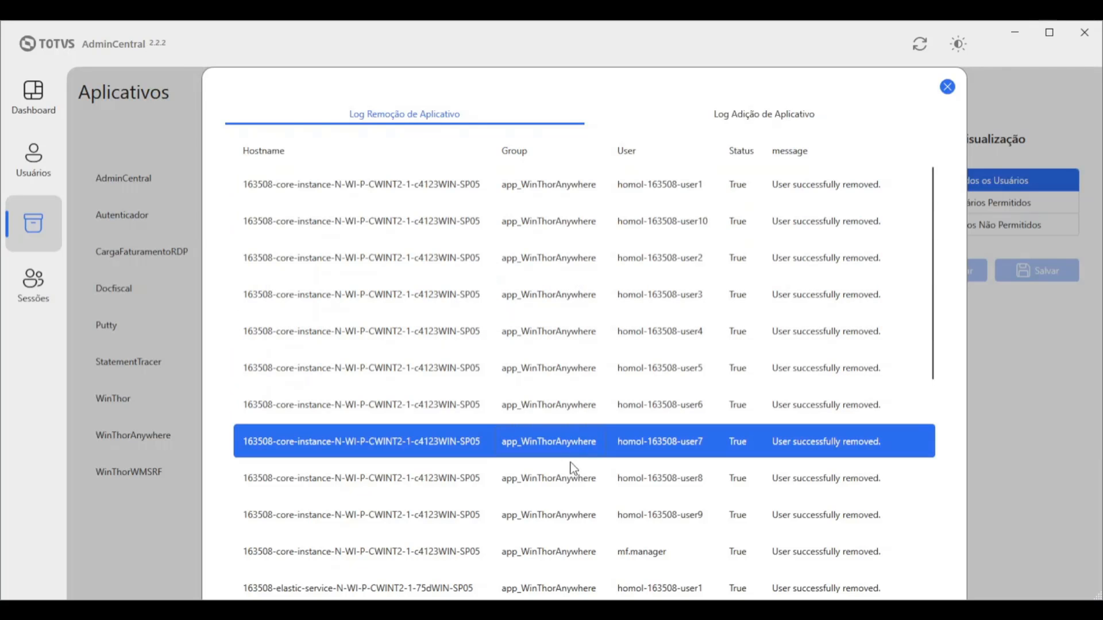
left_click(577, 478)
left_click(575, 514)
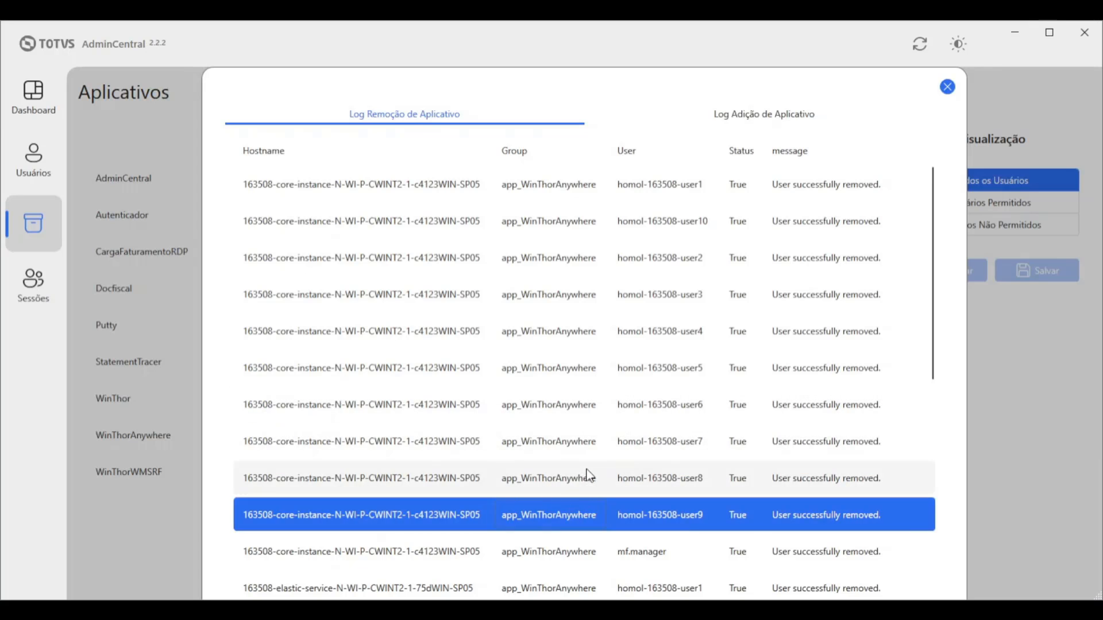
left_click(574, 439)
left_click(570, 403)
left_click(563, 370)
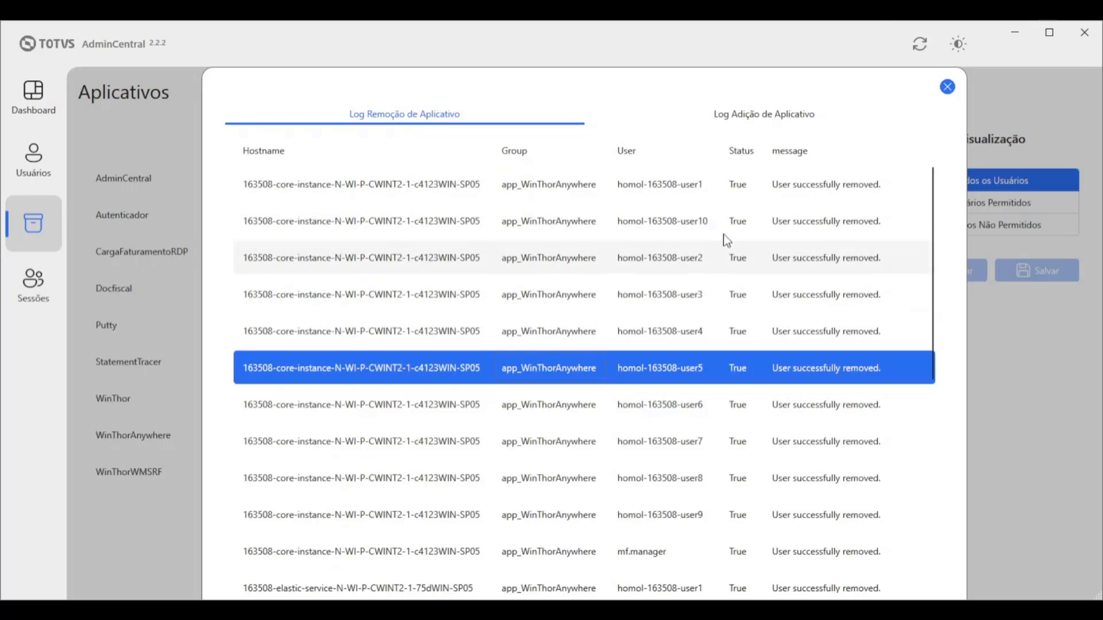
left_click(946, 89)
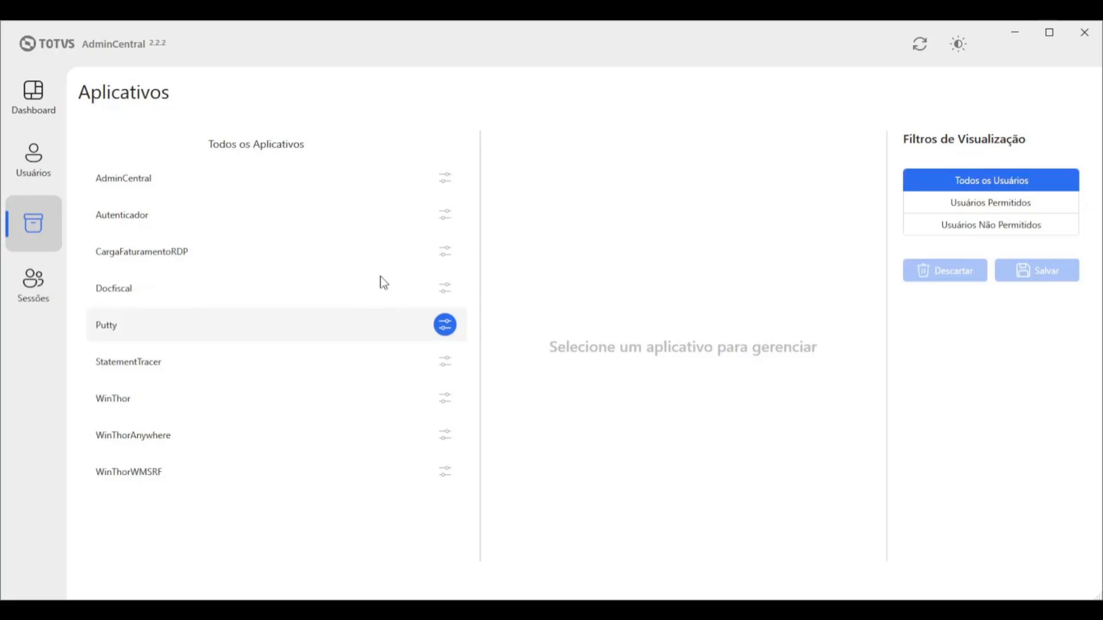
Show AdminCentral's permitted users, then return to the Dashboard summary
left_click(452, 192)
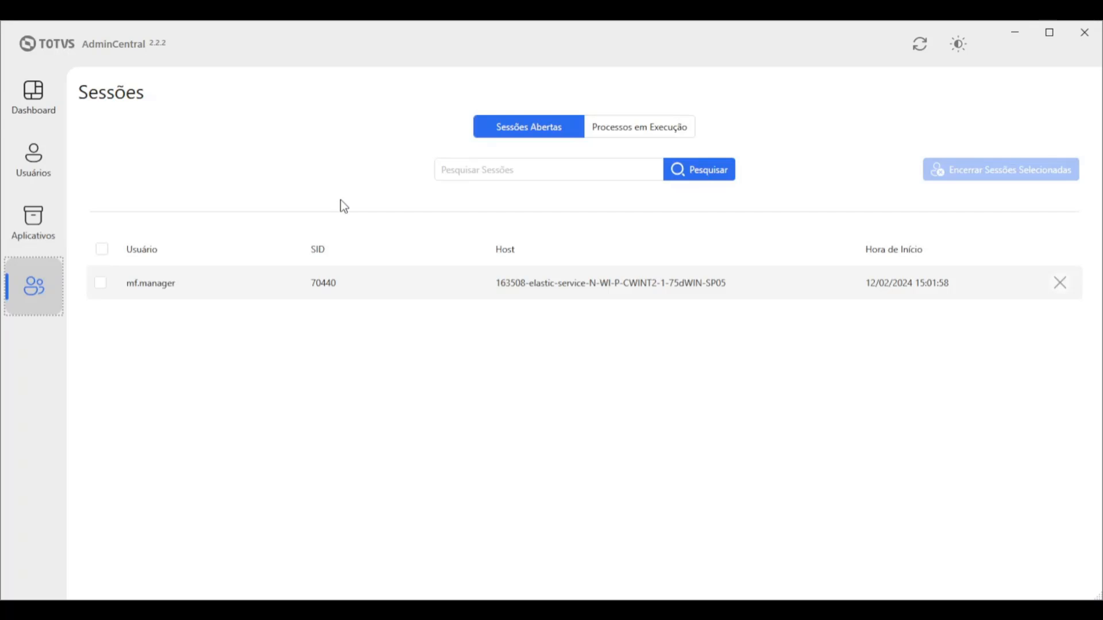
left_click(40, 98)
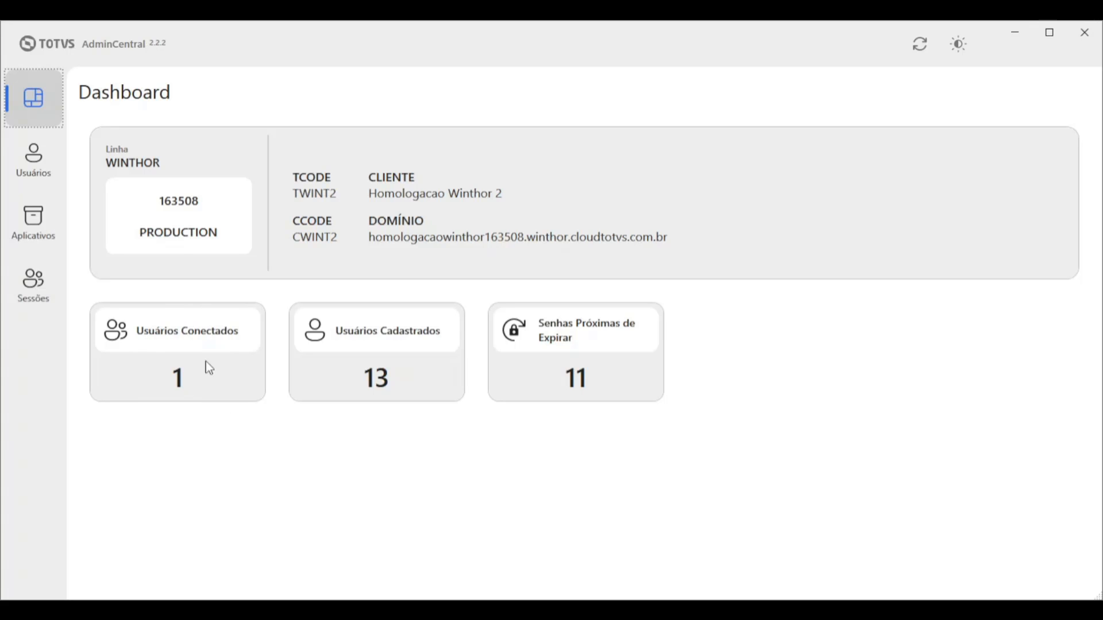
Switch to the Sessões page listing the one open session
left_click(36, 293)
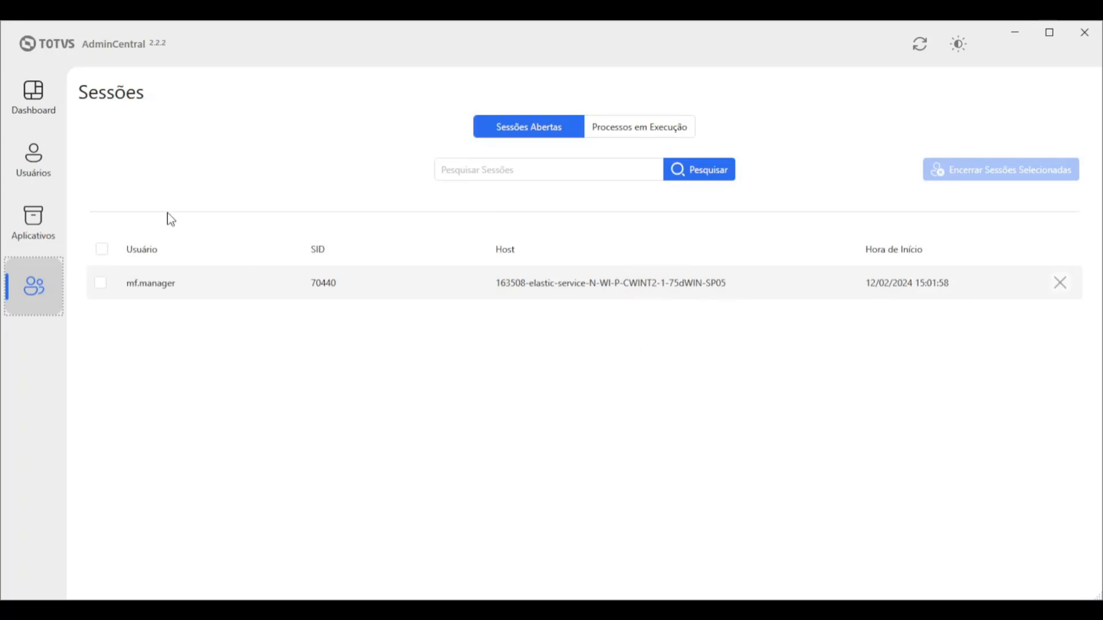
Open and cancel the end-session dialog, then search open sessions for 'manager'
left_click(1061, 284)
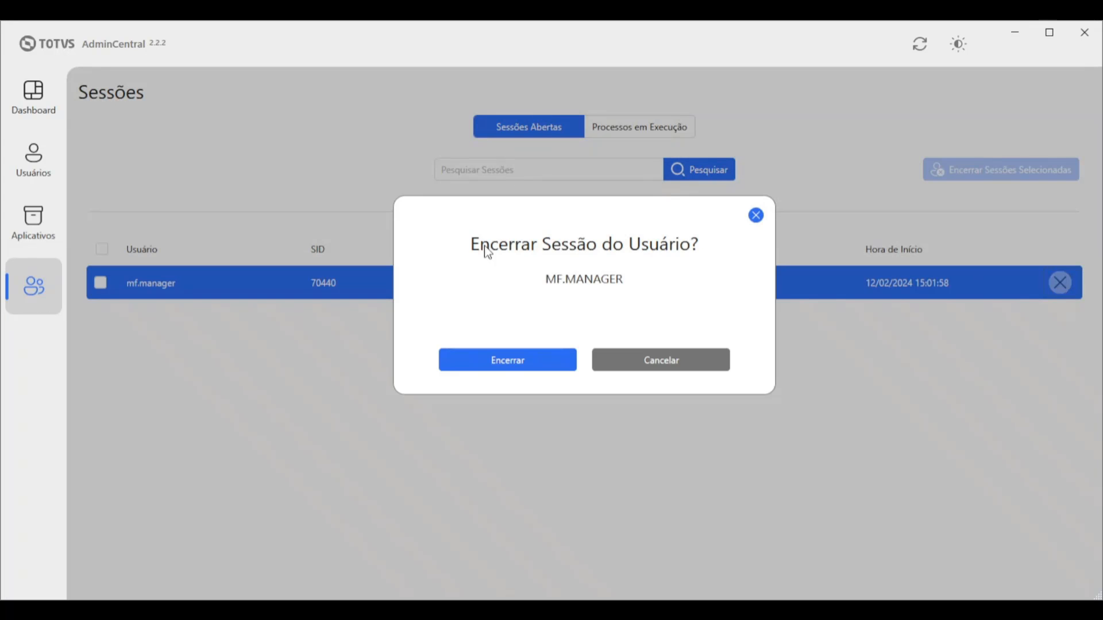
left_click(756, 216)
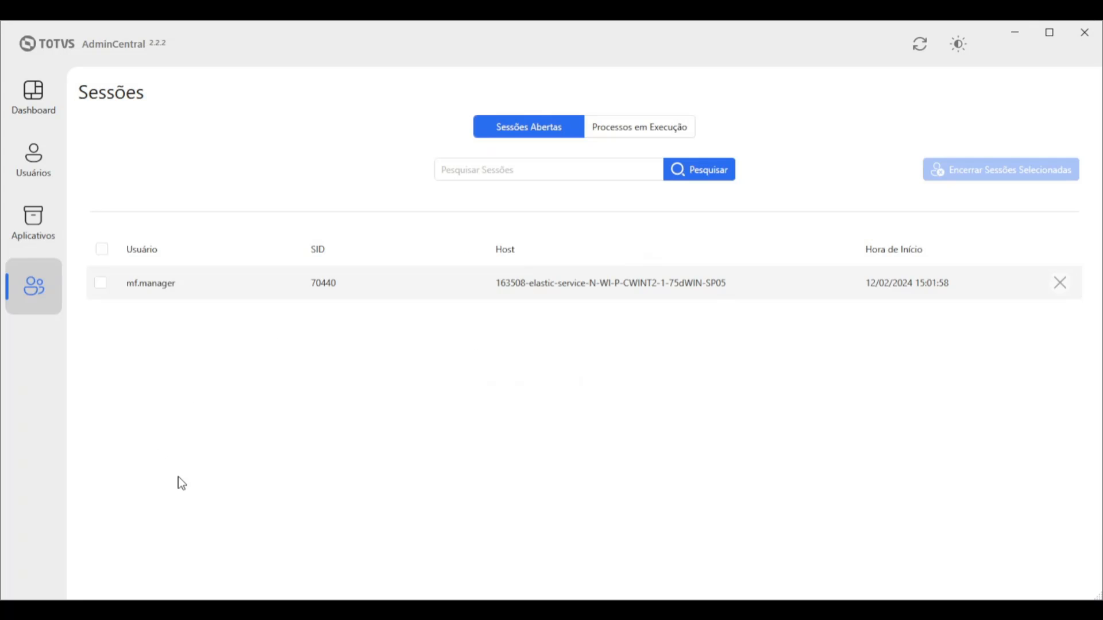
left_click(502, 171)
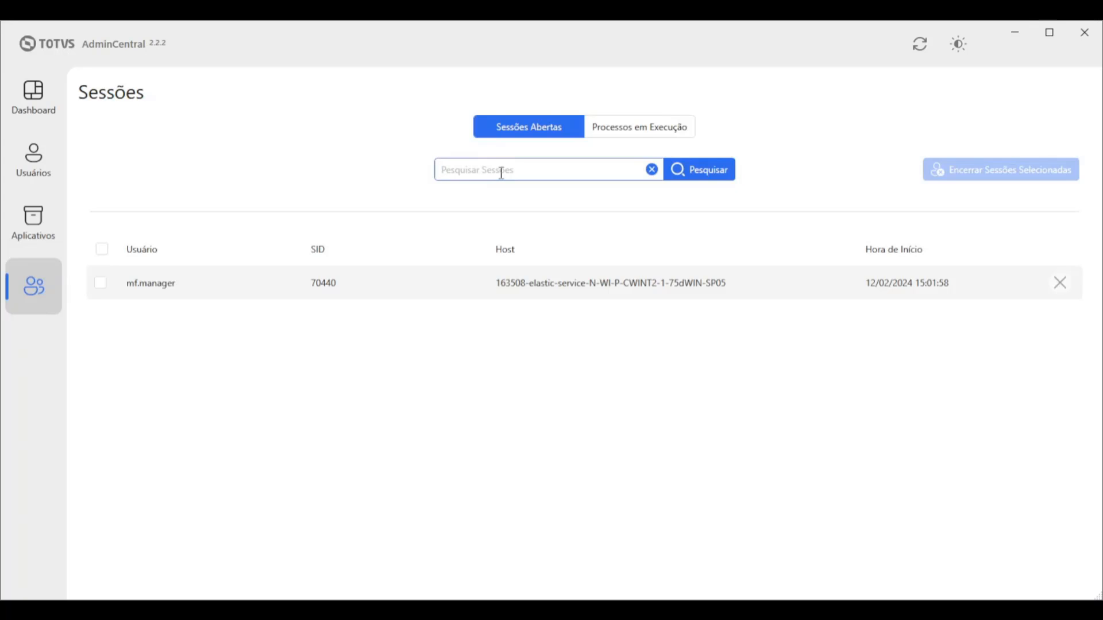
type("manager")
left_click(710, 172)
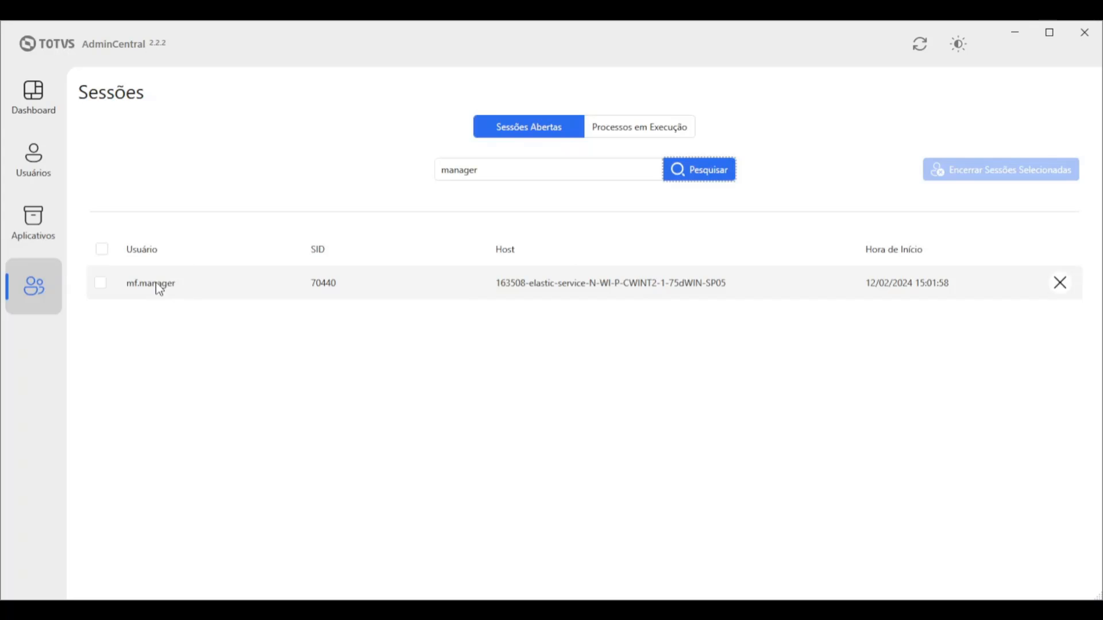
Cancel ending the found session, tick its checkbox, and show Processos em Execução
left_click(1062, 285)
left_click(760, 216)
left_click(101, 284)
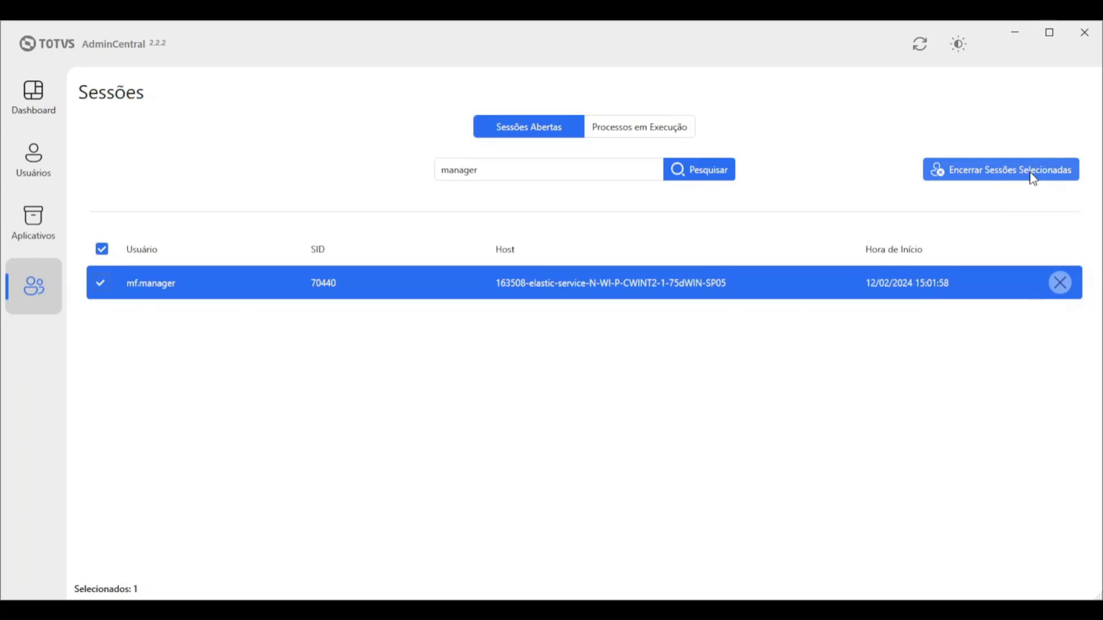
left_click(635, 129)
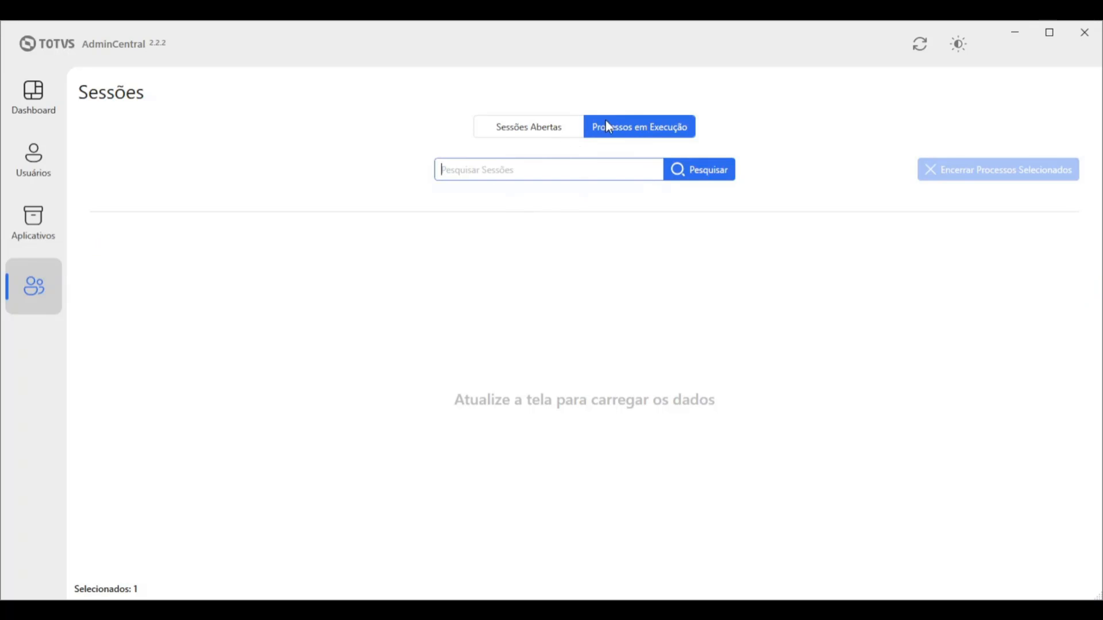
Refresh the process list, mark the AdminCentral row, and search processes for 'admin'
left_click(921, 46)
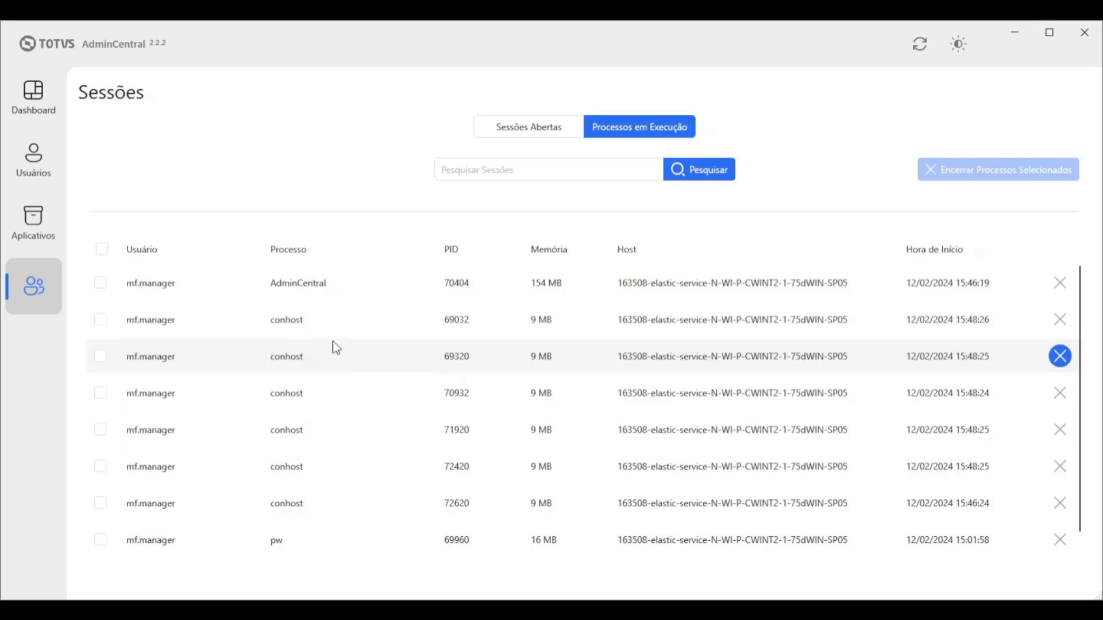
left_click(310, 287)
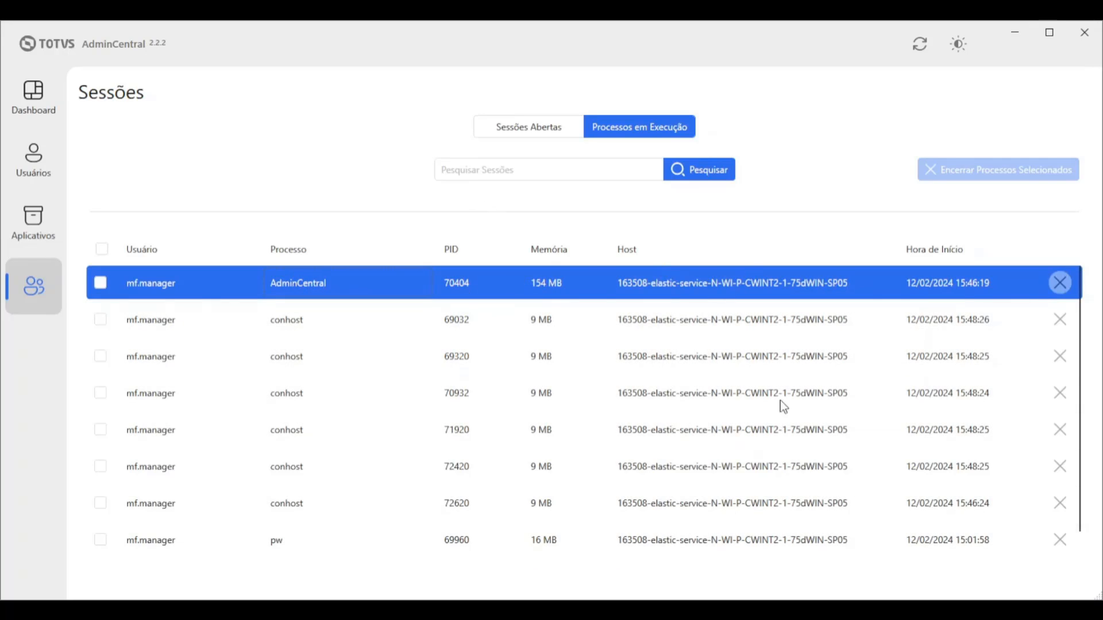
left_click(505, 170)
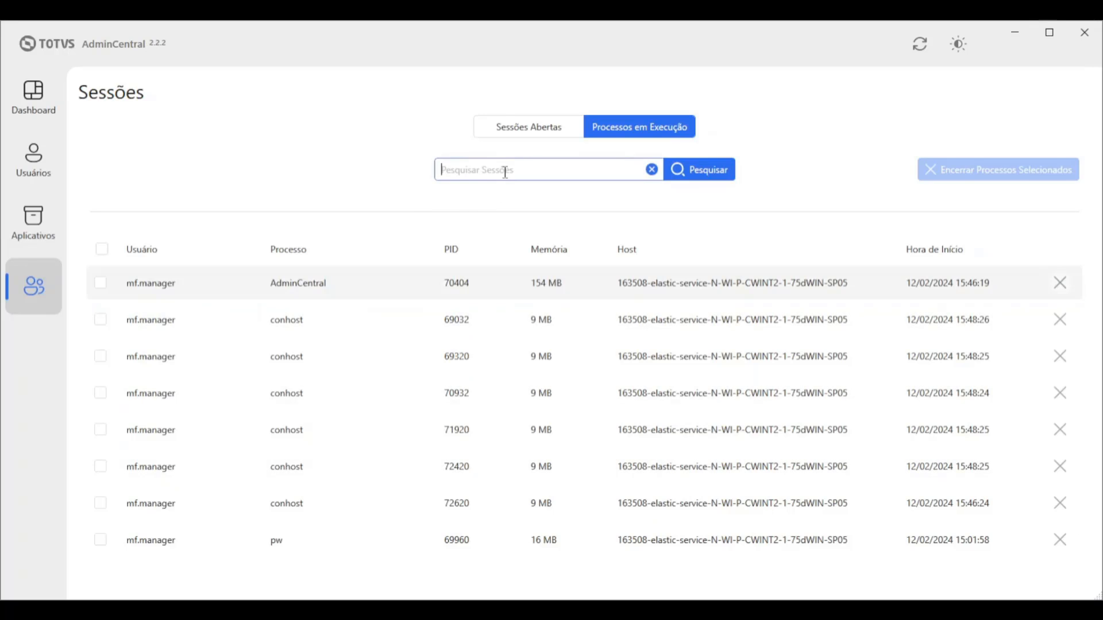
type("admin")
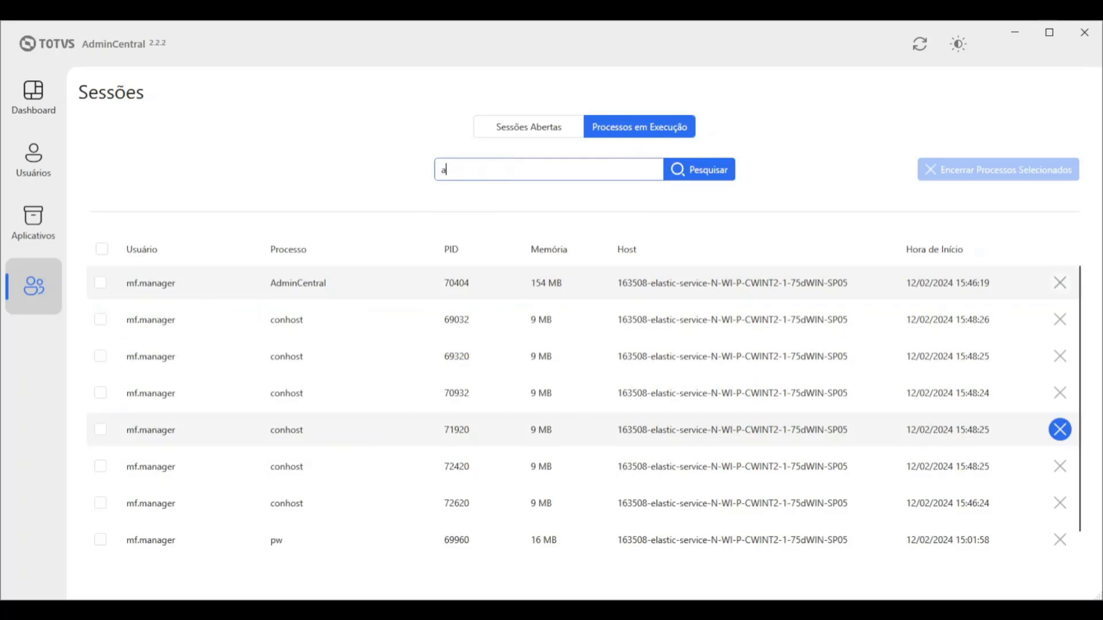
left_click(715, 173)
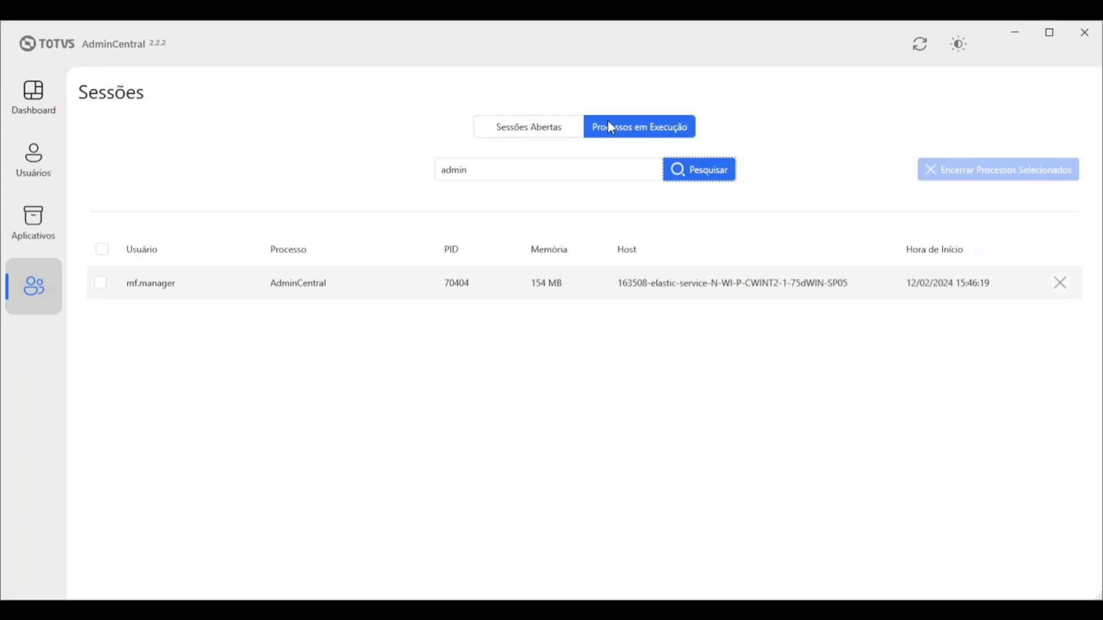
Replace the search text to look for '316' and then 'central'
left_click_drag(490, 170, 371, 156)
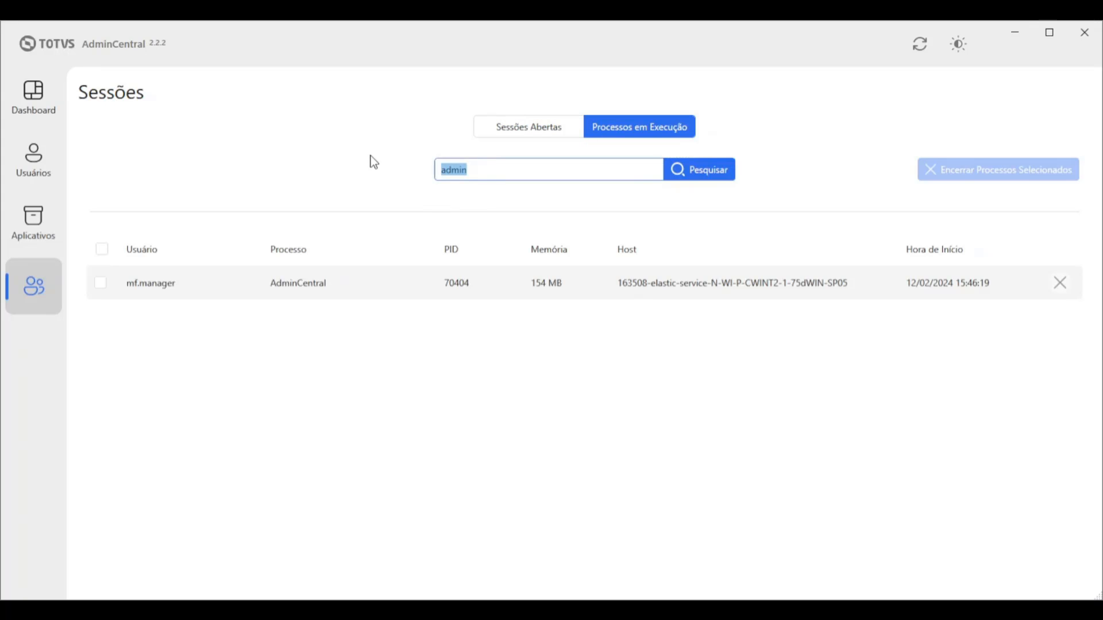
type("316")
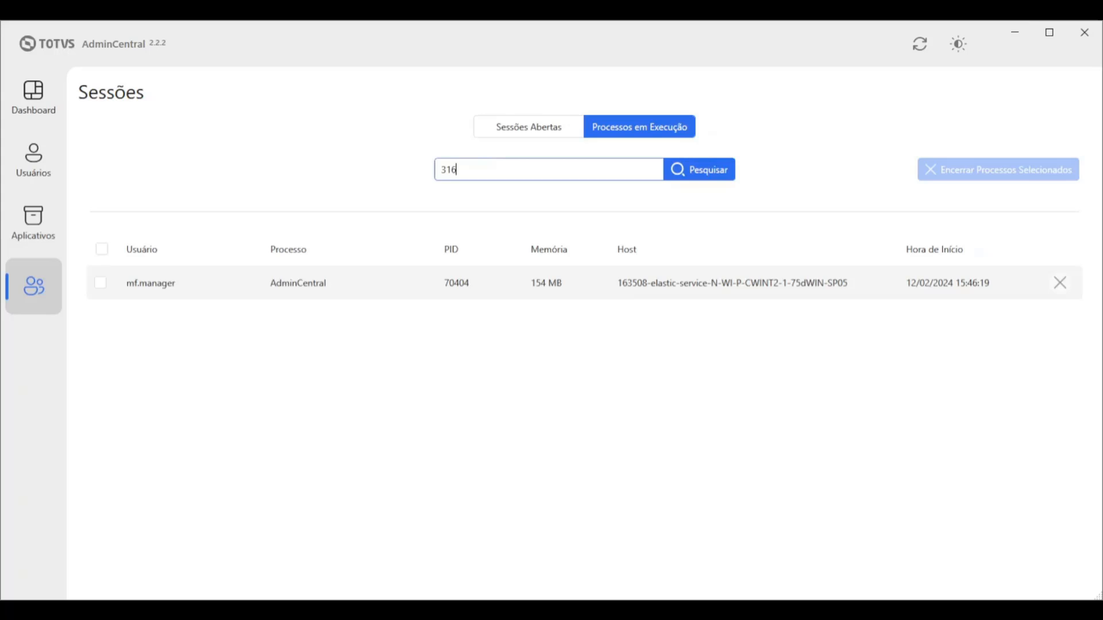
left_click(708, 173)
left_click_drag(477, 170, 407, 155)
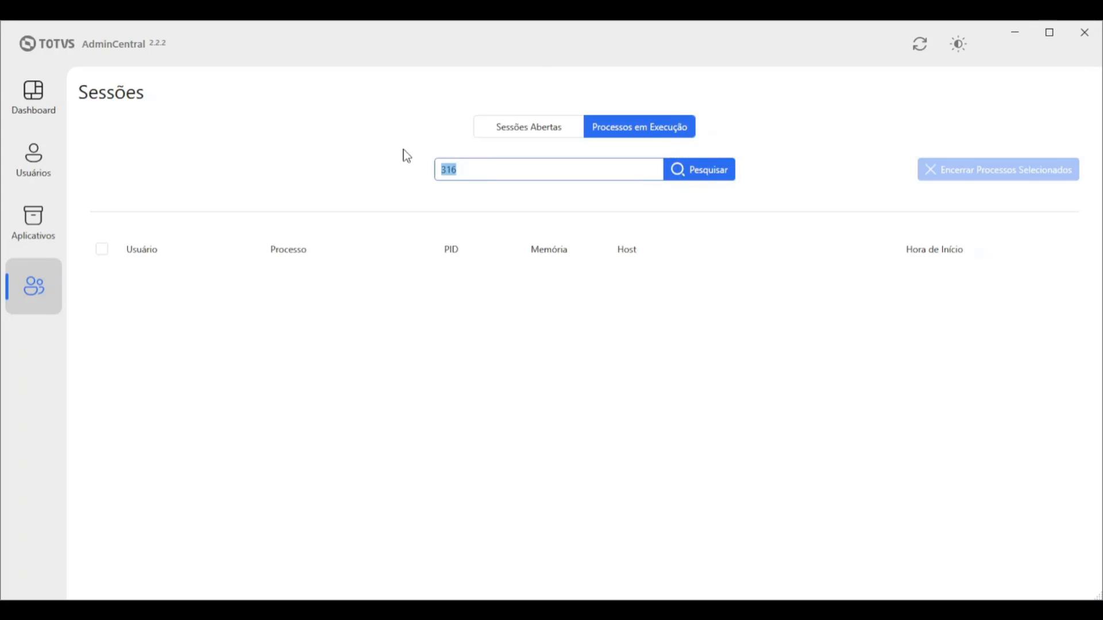
type("central")
left_click(719, 172)
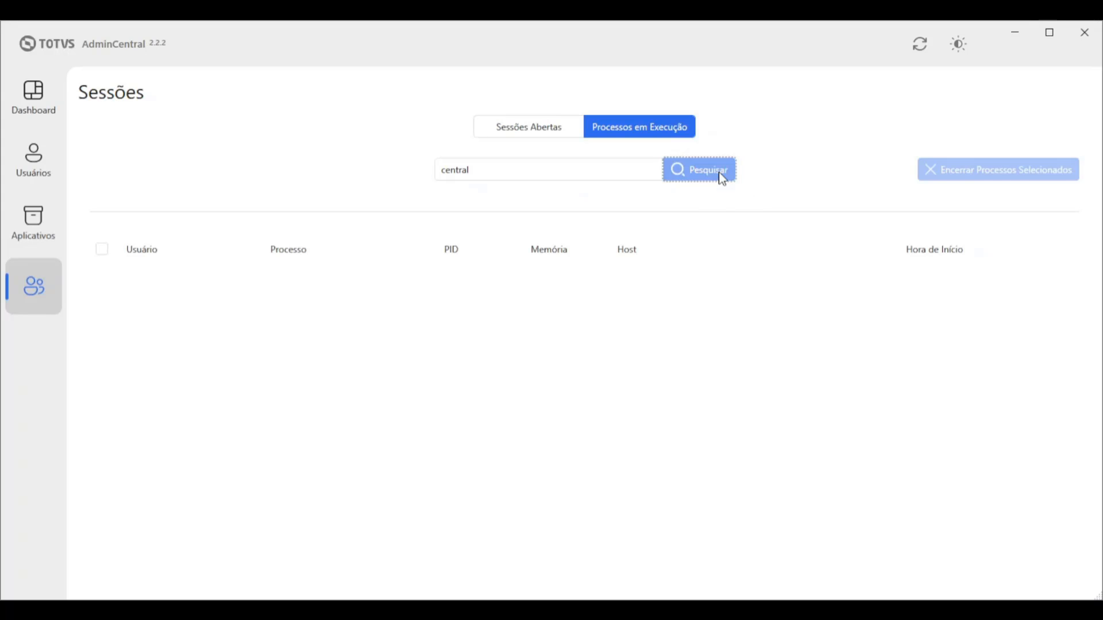
Clear the search and filter again by 'admin' to show only AdminCentral, PID 70404
left_click(653, 170)
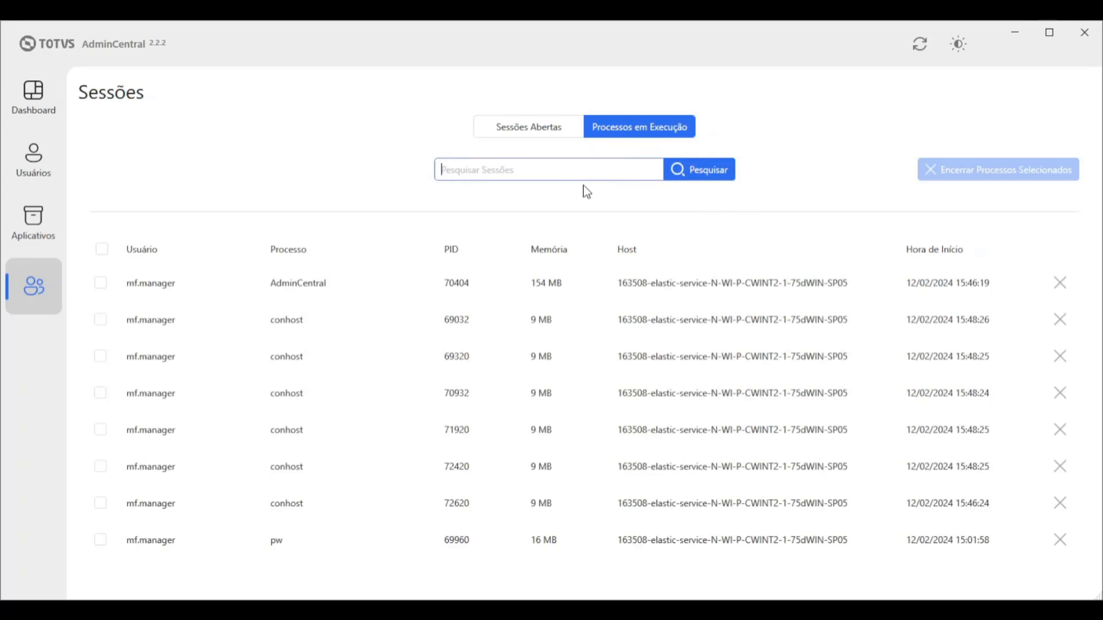
left_click(497, 172)
type("admin")
left_click(722, 172)
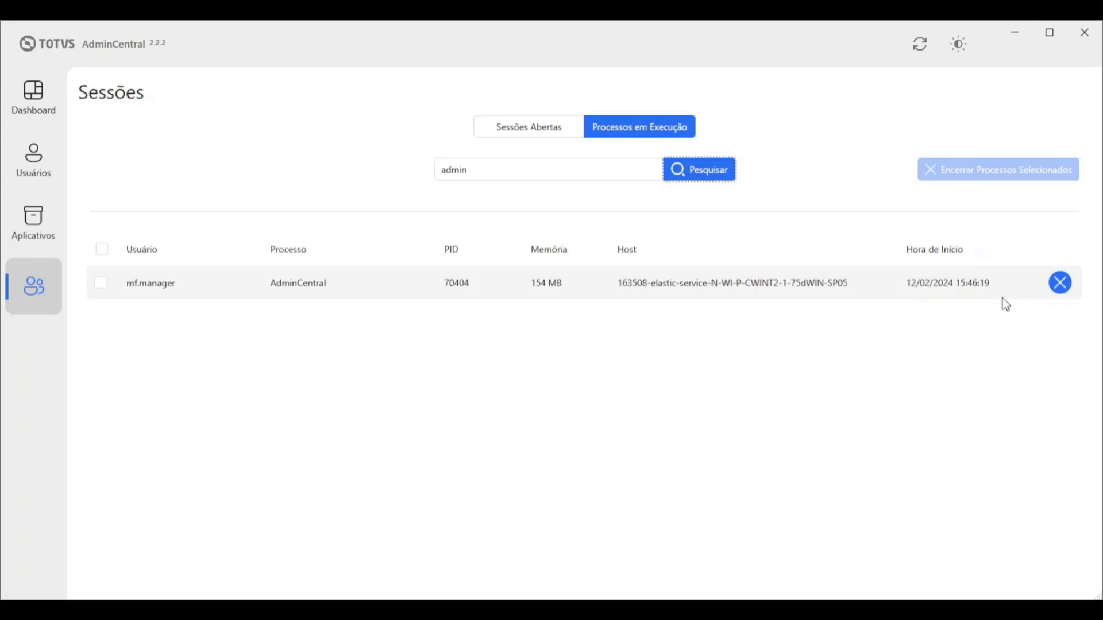
left_click(1059, 284)
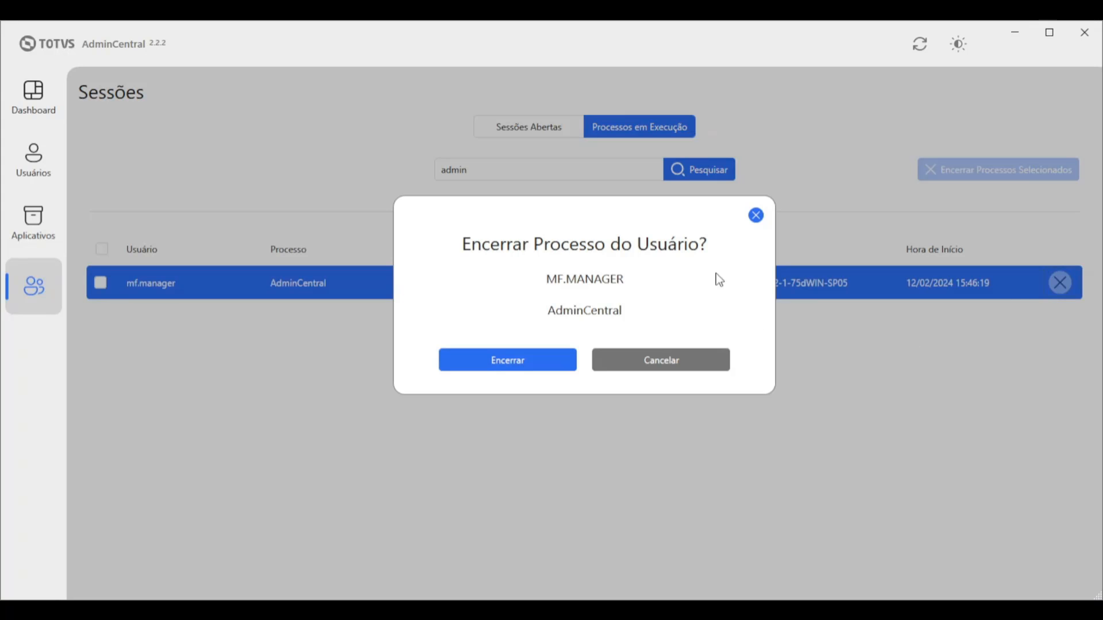
left_click(756, 215)
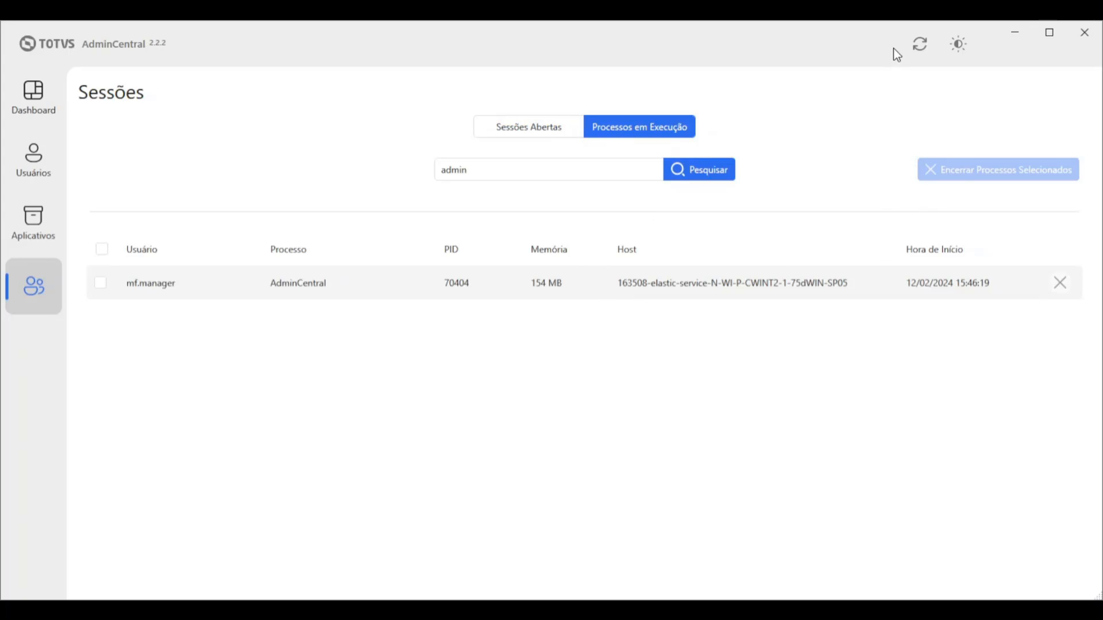
Clear the process search, reload the data, and visit Dashboard, Usuários and Aplicativos
left_click(652, 170)
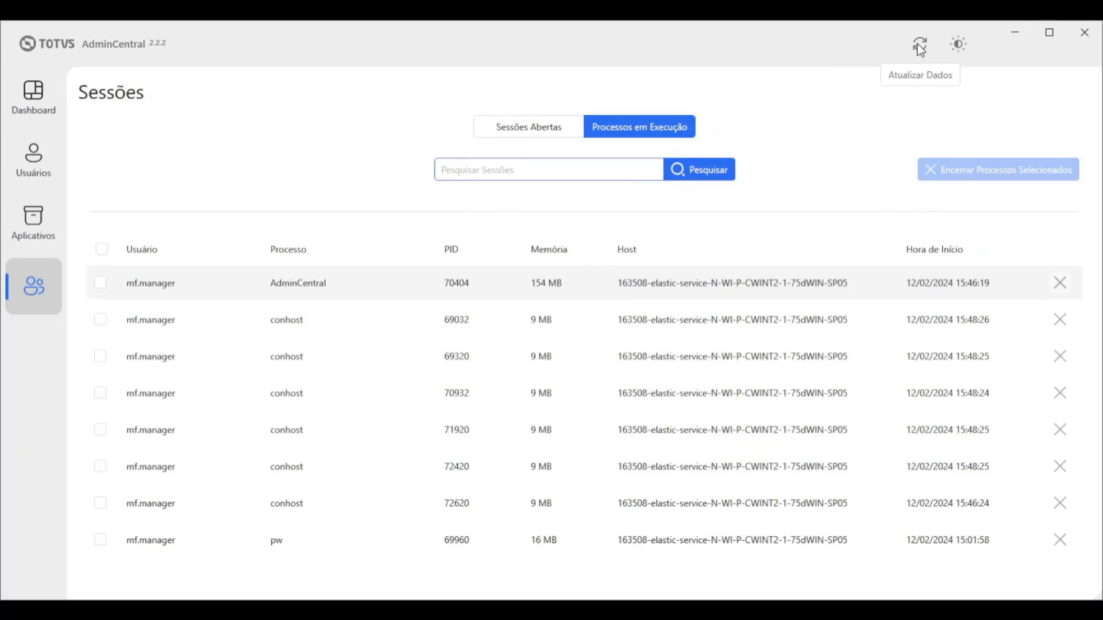
left_click(920, 46)
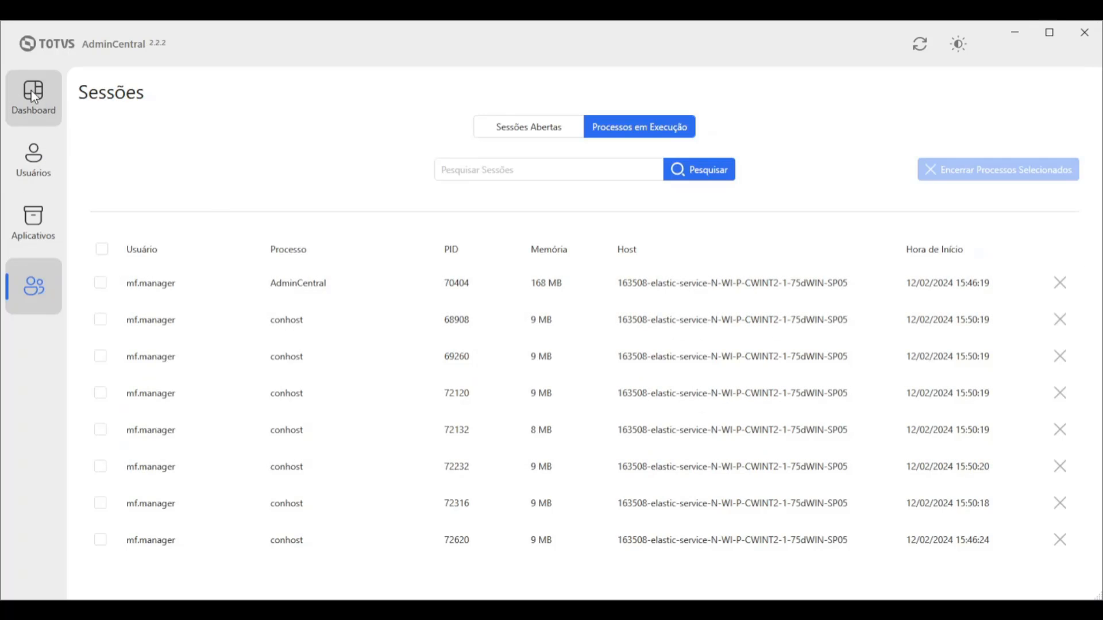
left_click(36, 105)
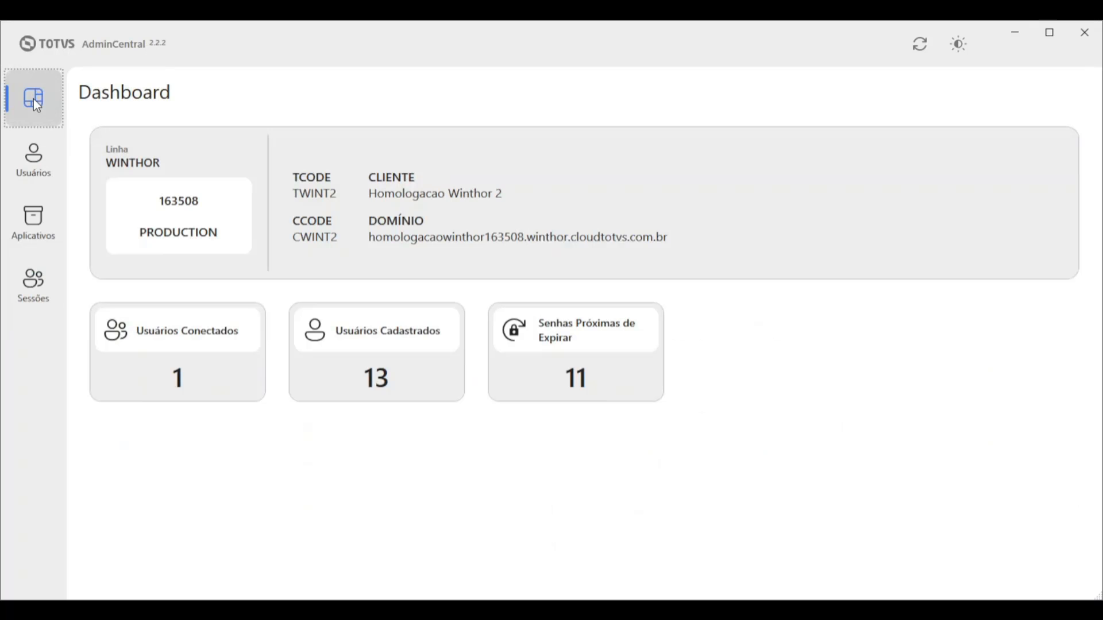
left_click(35, 161)
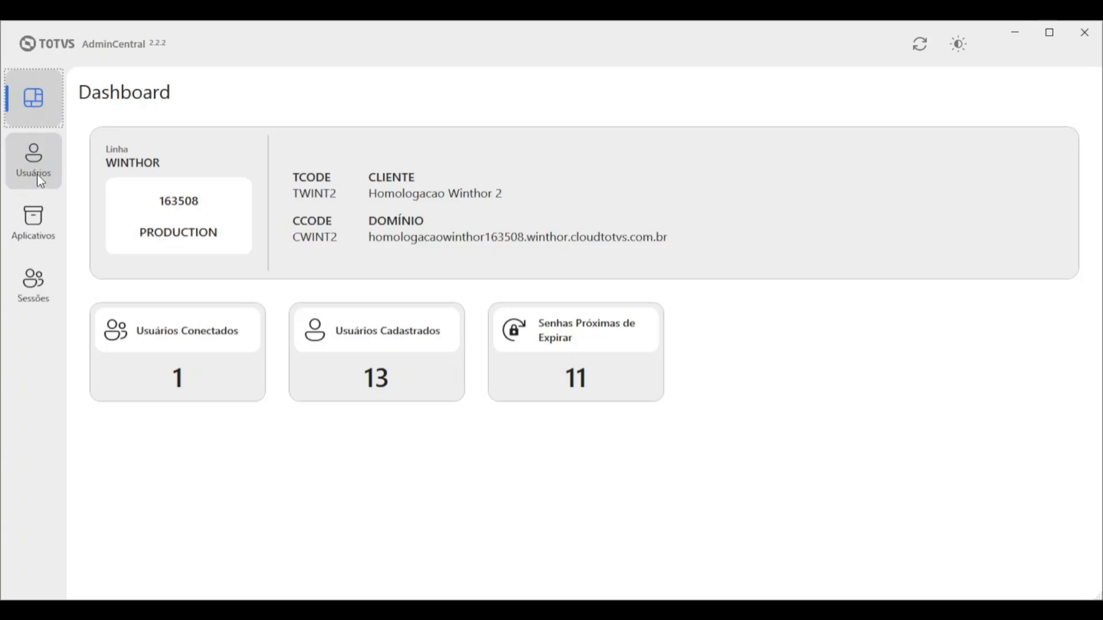
left_click(33, 229)
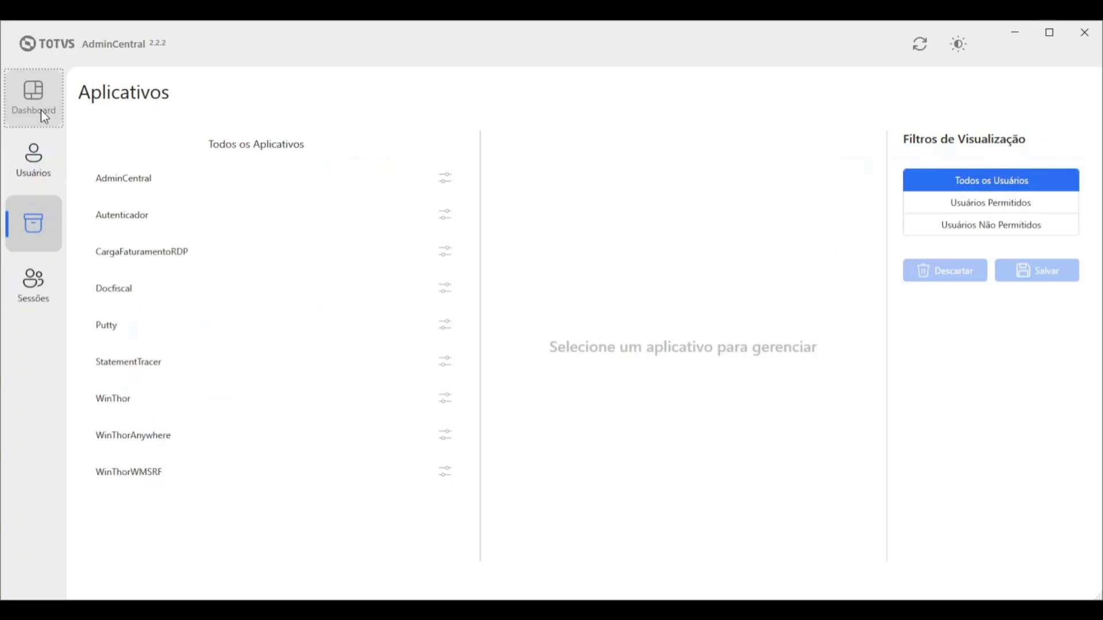
Tour Dashboard, Usuários, Aplicativos and Sessões again, finishing on the Dashboard
left_click(39, 110)
left_click(33, 163)
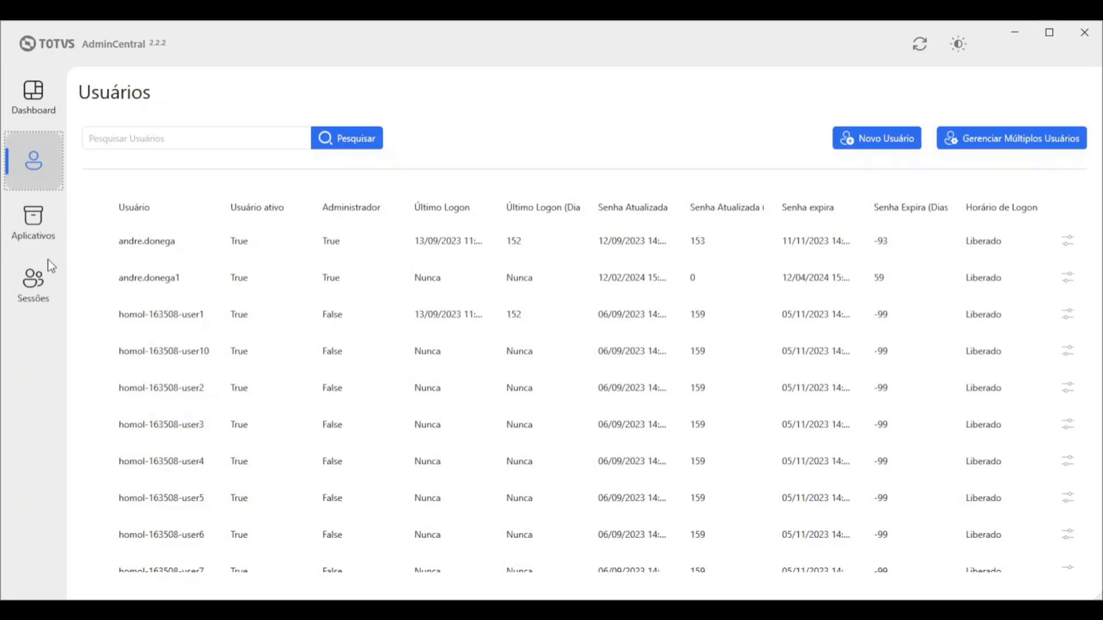
left_click(38, 229)
left_click(27, 298)
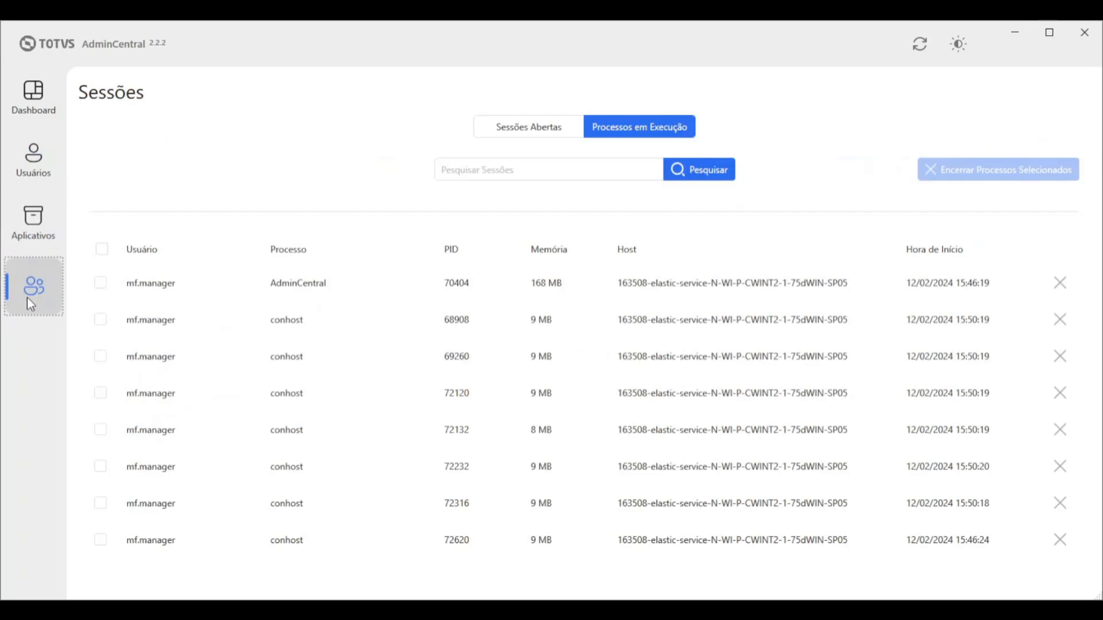
left_click(31, 101)
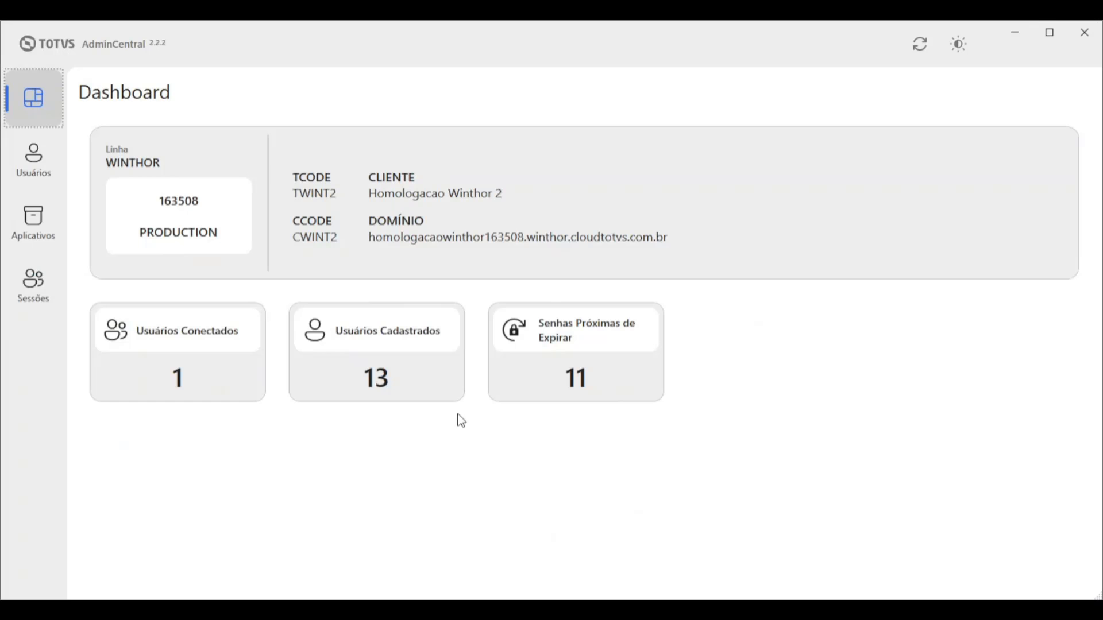
Open the Usuários list and select the first three users in turn
left_click(40, 161)
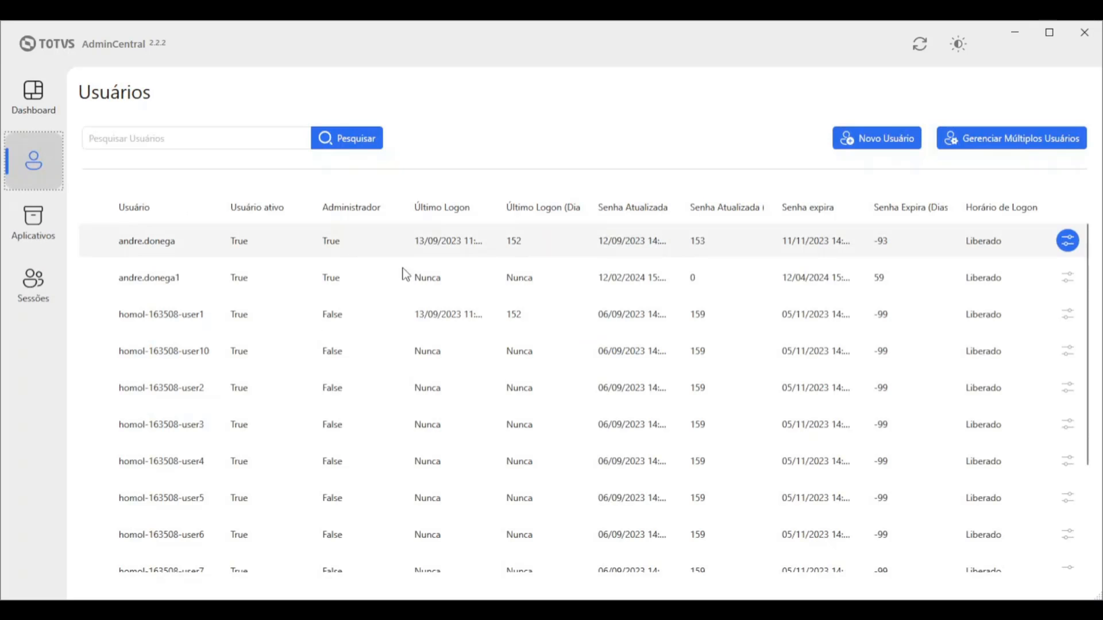
left_click(98, 253)
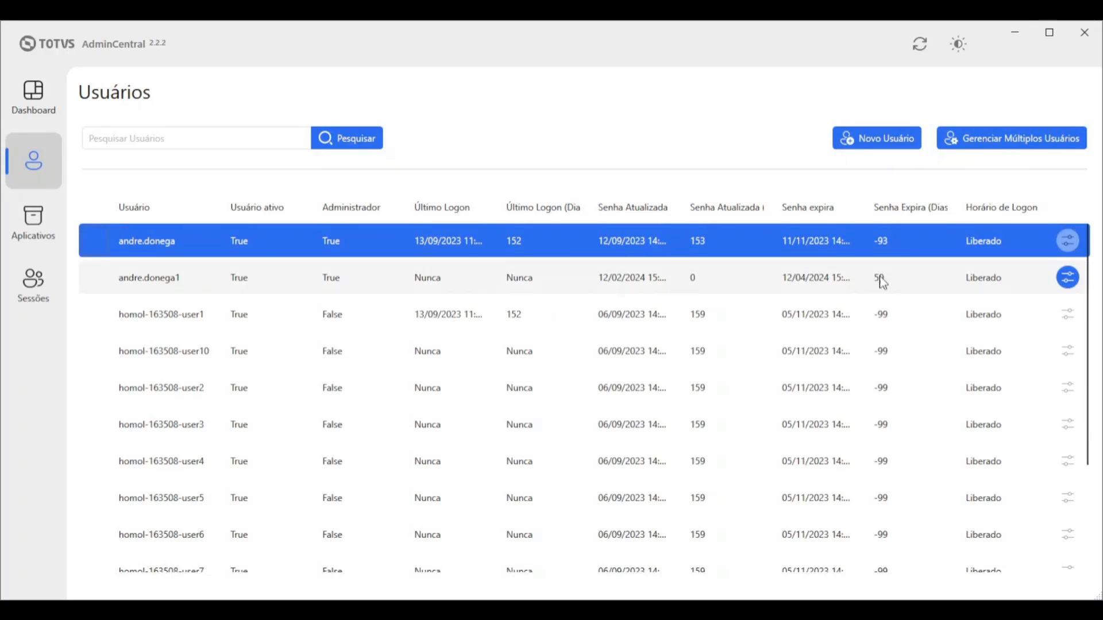
left_click(86, 277)
left_click(89, 315)
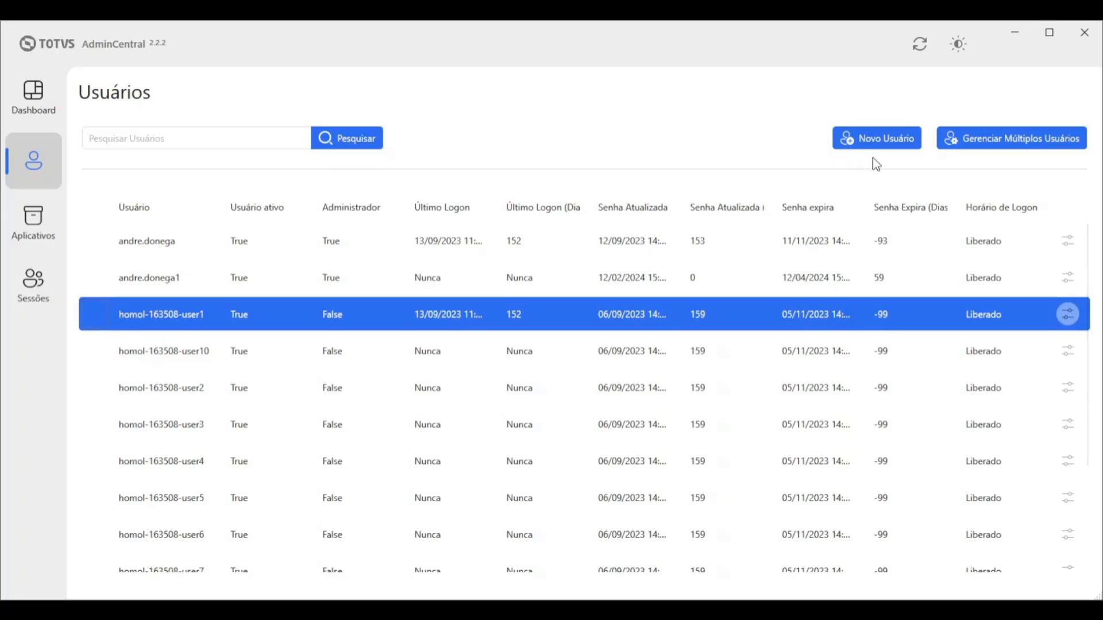
Switch to Gerenciar Múltiplos Usuários and tick four users for bulk changes
left_click(1003, 142)
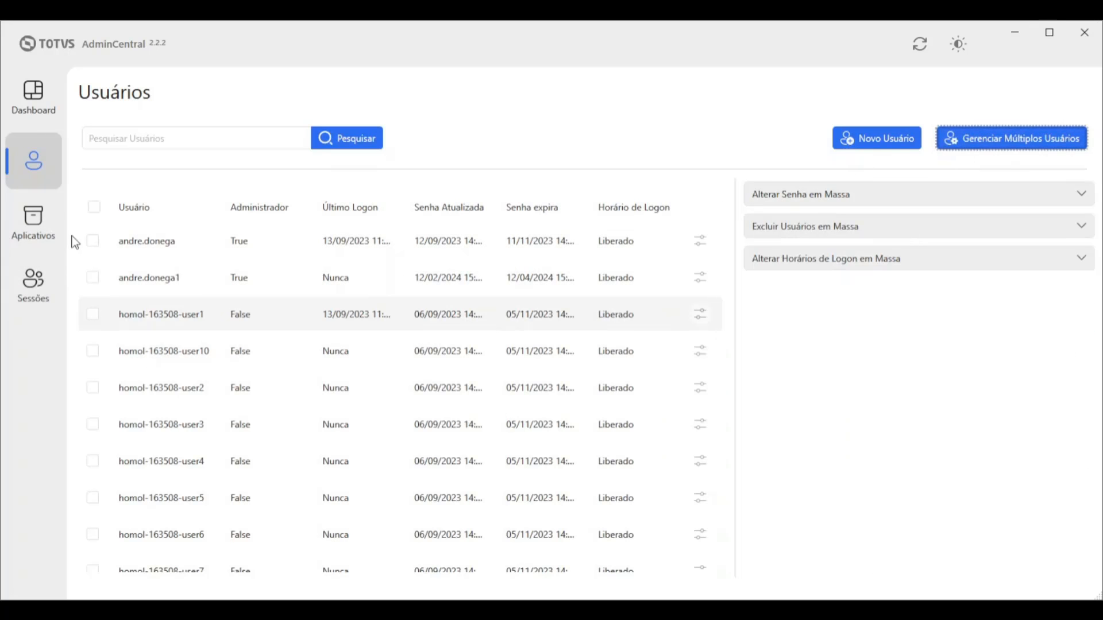
left_click(93, 240)
left_click(92, 315)
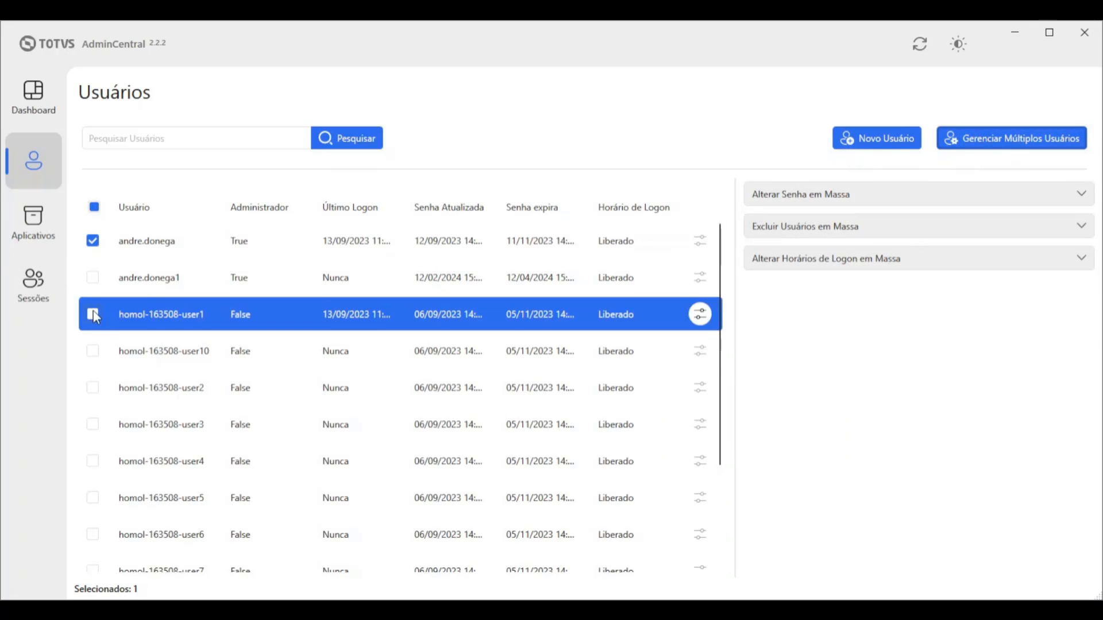
left_click(93, 351)
left_click(93, 388)
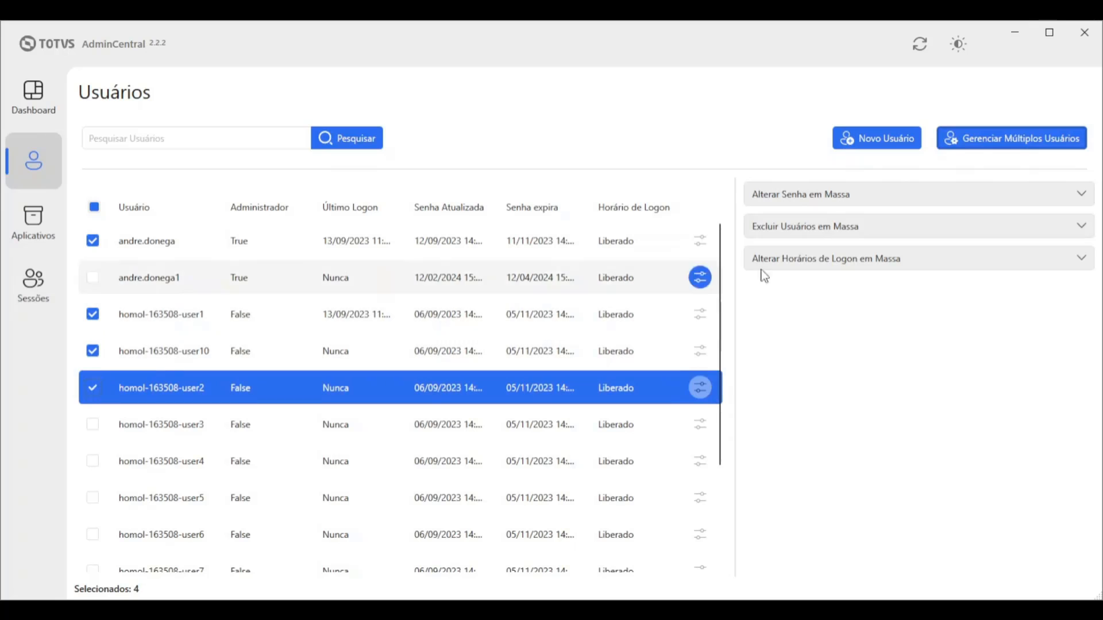
Expand and collapse the bulk password, user deletion and logon-hours sections
left_click(814, 200)
left_click(829, 201)
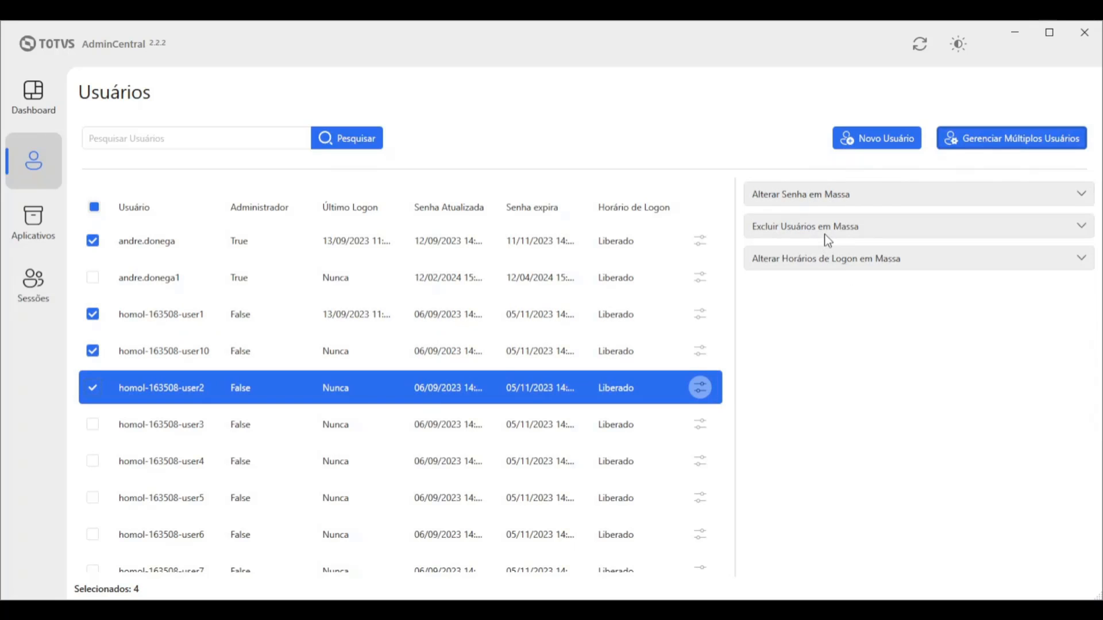
left_click(825, 233)
left_click(825, 233)
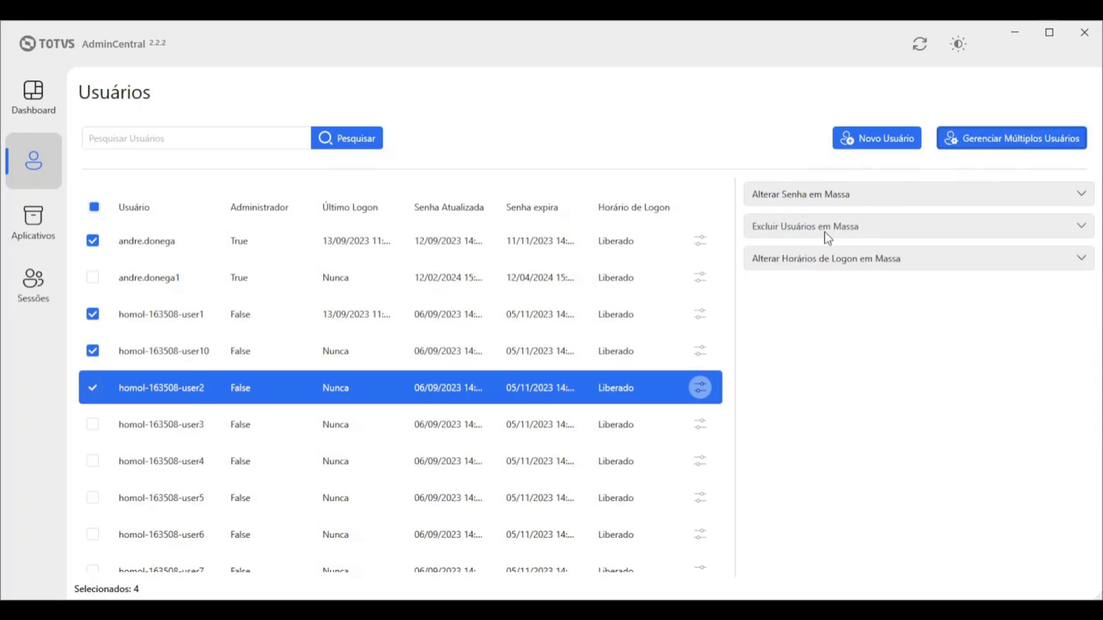
left_click(850, 266)
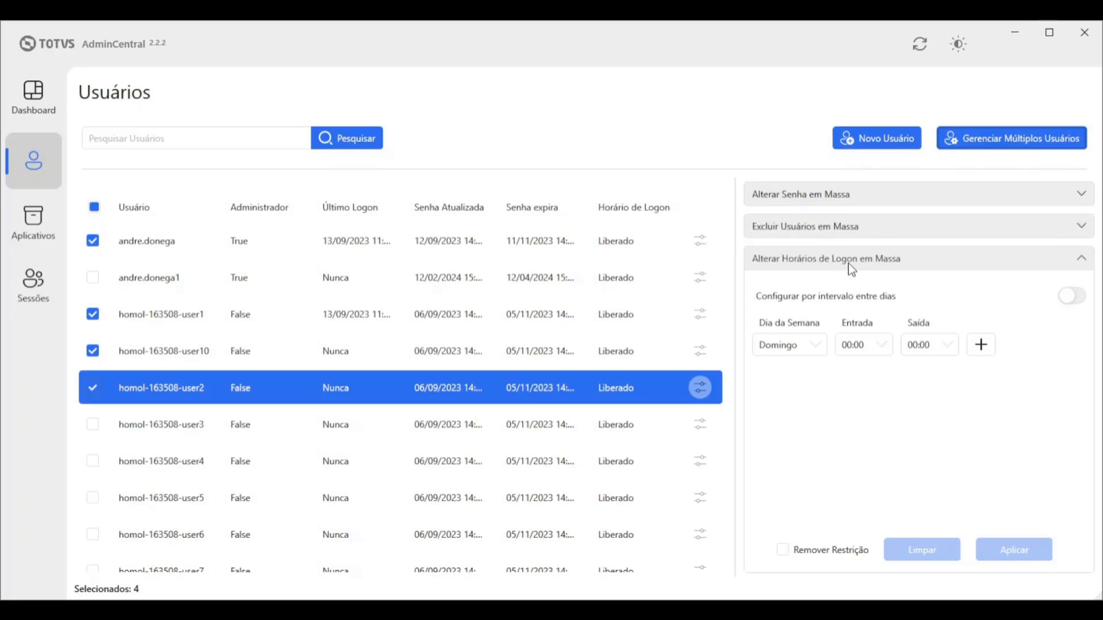
left_click(884, 269)
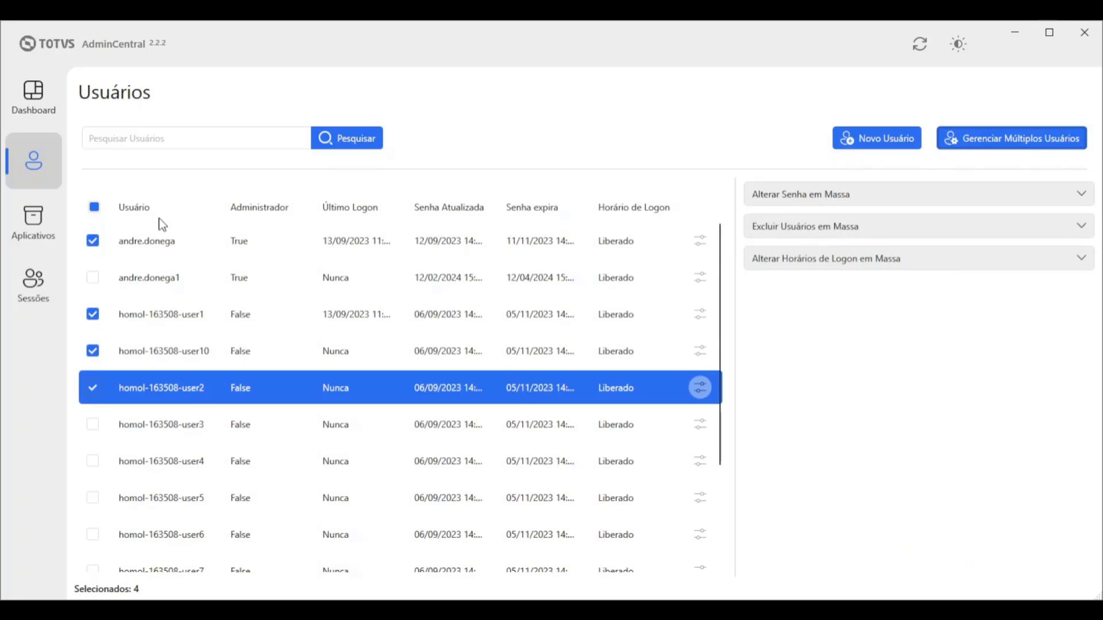
Untick all four users and open the first administrator's management details
left_click(92, 240)
left_click(92, 314)
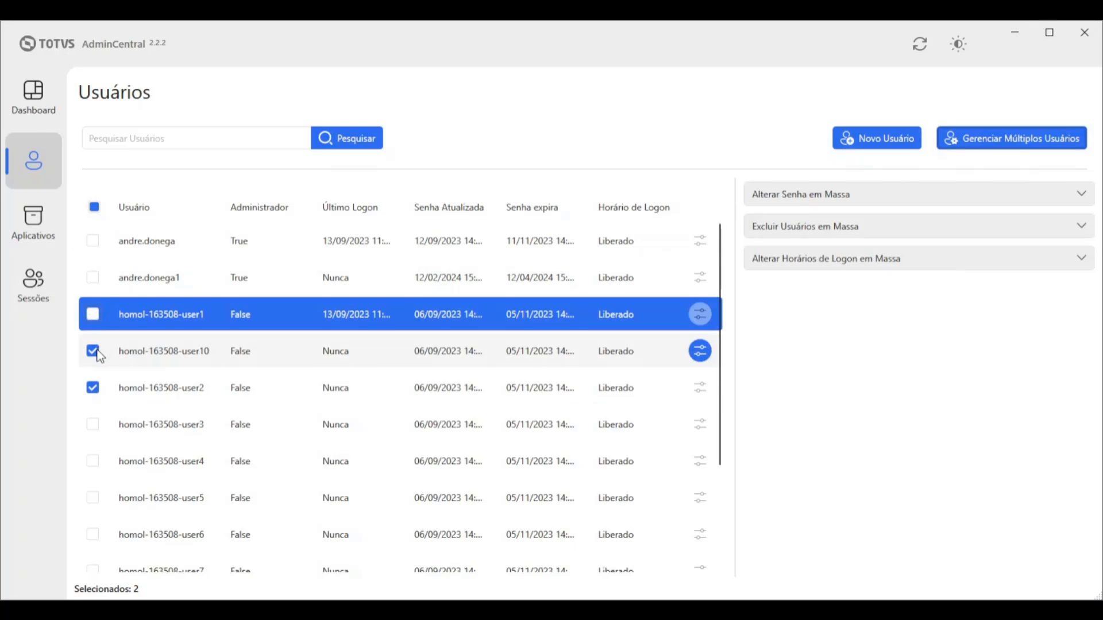
left_click(92, 351)
left_click(93, 389)
left_click(700, 241)
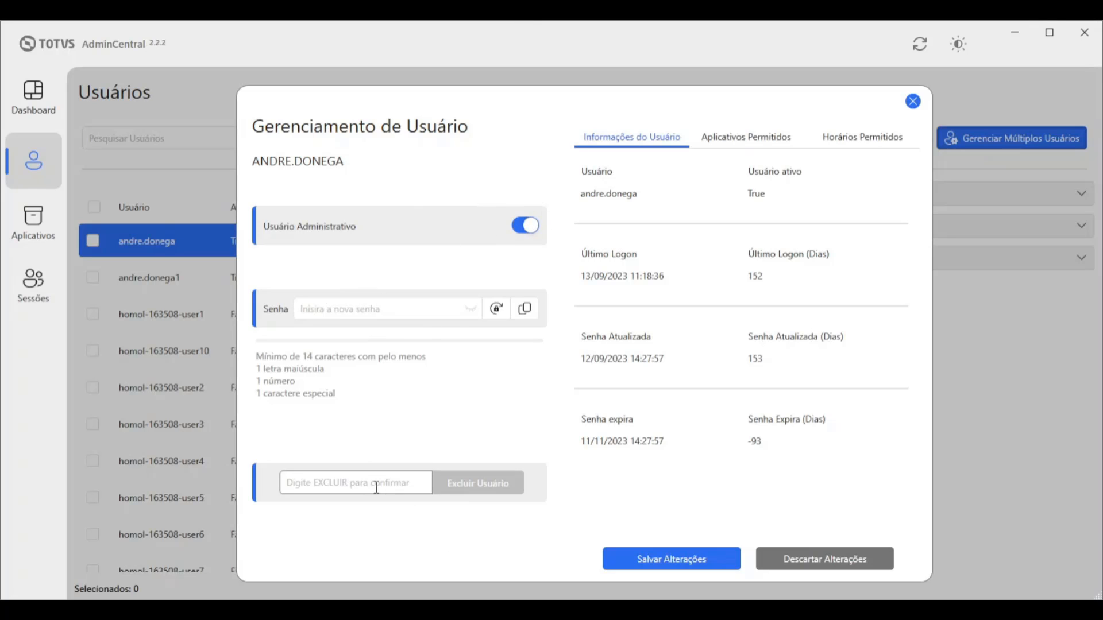
Review the user's Aplicativos Permitidos and Horários Permitidos, close the dialog, and go to Aplicativos
left_click(742, 138)
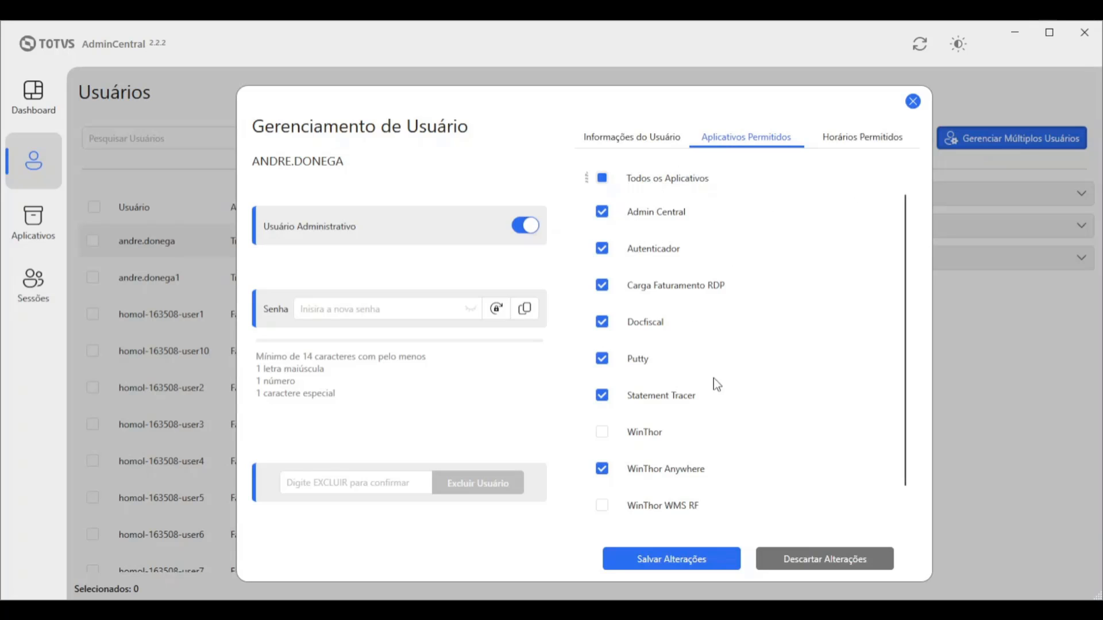
left_click(859, 143)
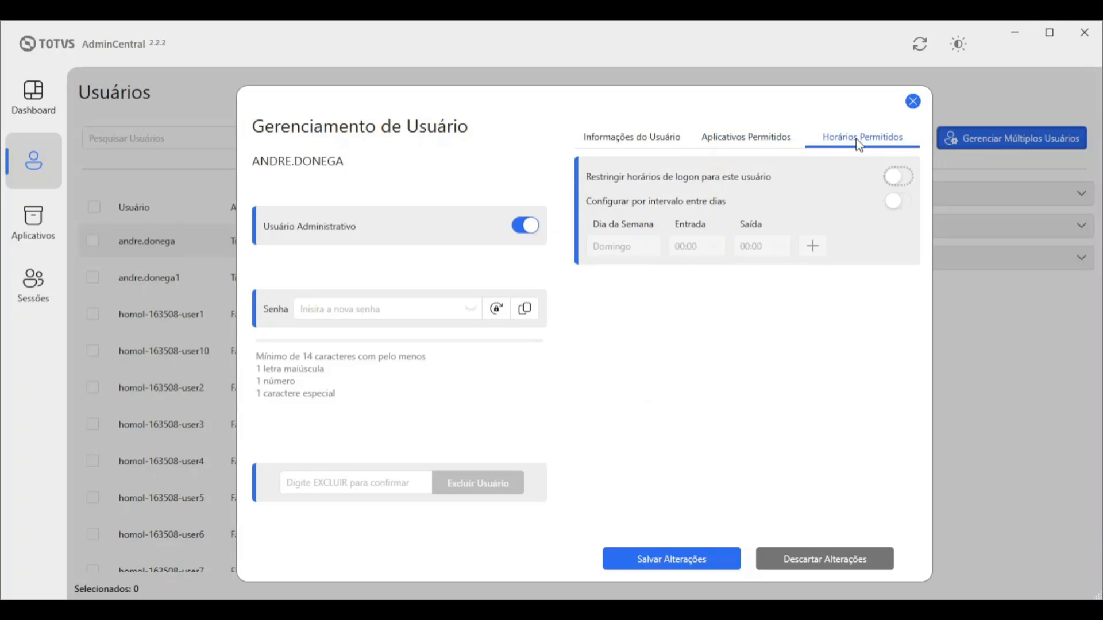
left_click(912, 101)
left_click(41, 224)
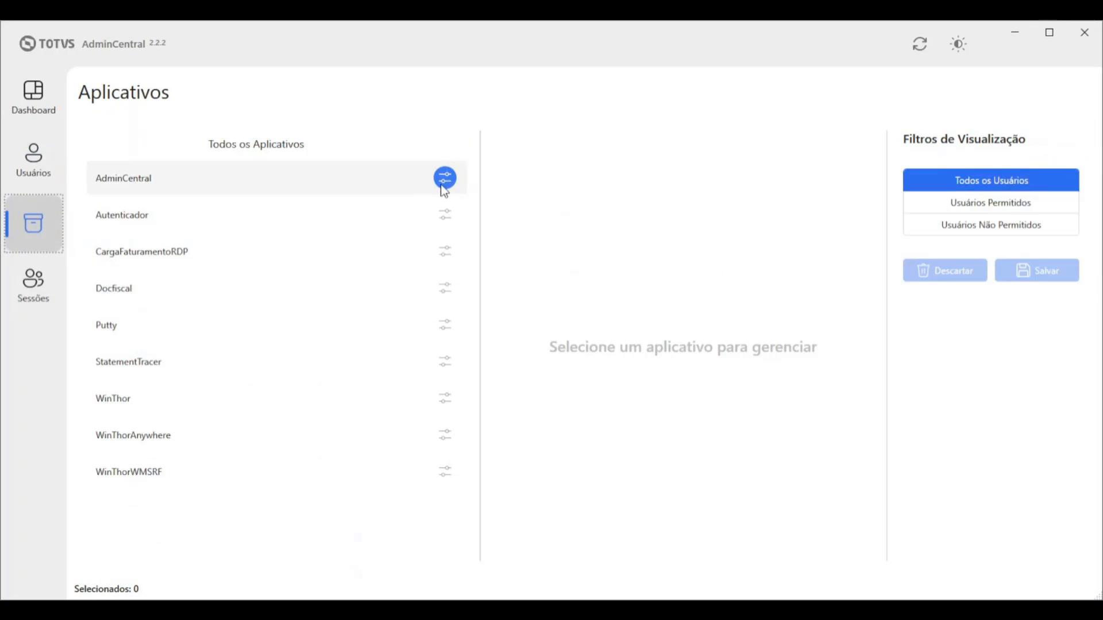
Show the permitted users for WinThorWMSRF, WinThor and WinThorAnywhere
left_click(444, 485)
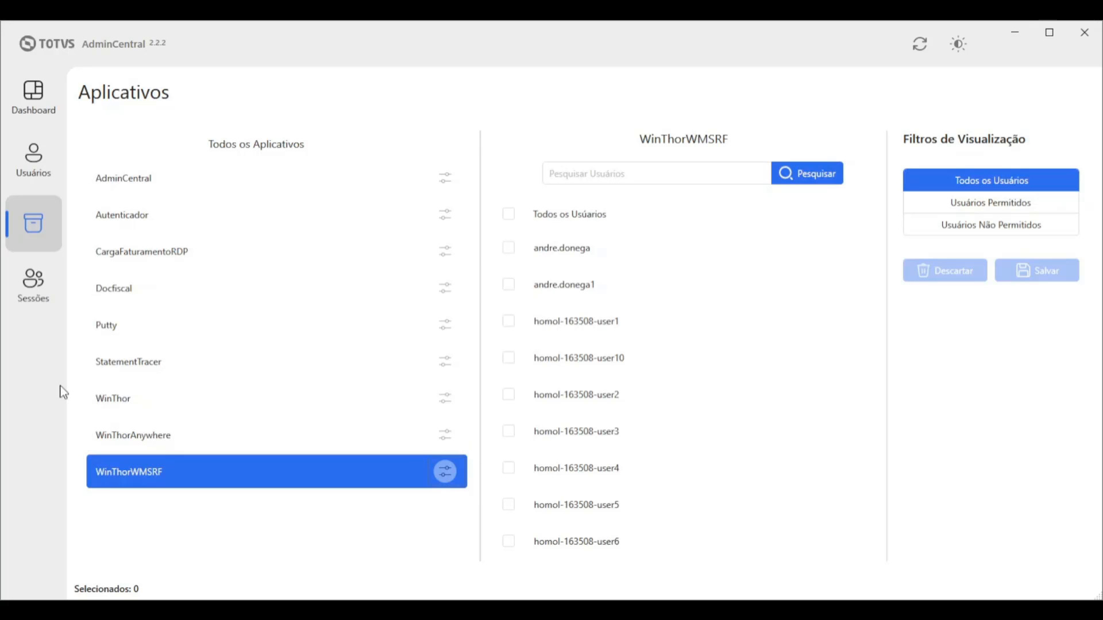
left_click(155, 405)
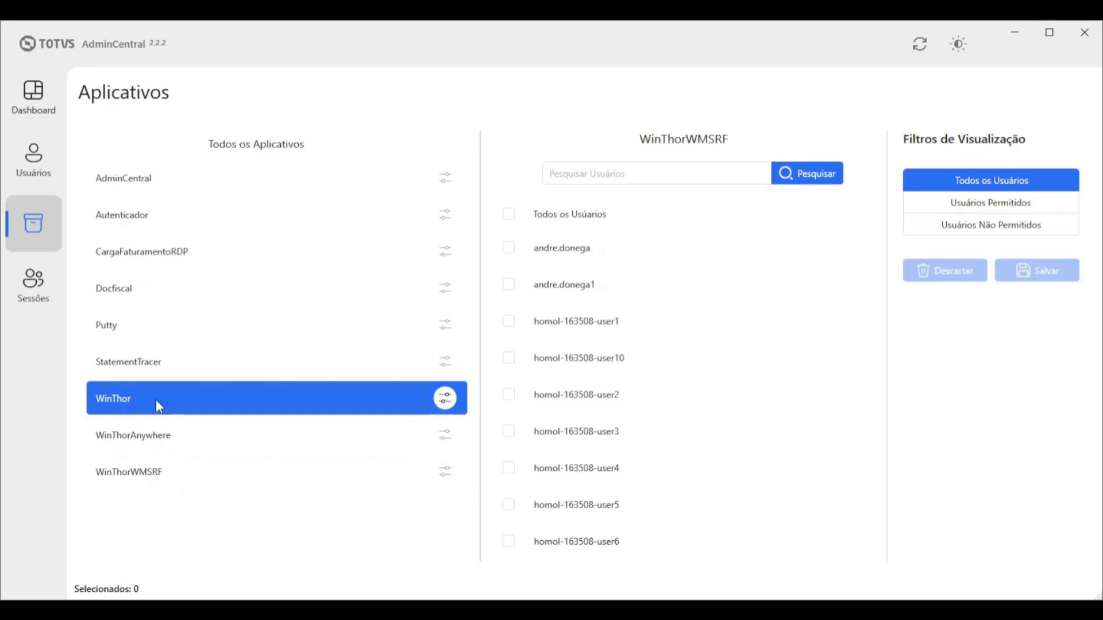
left_click(452, 405)
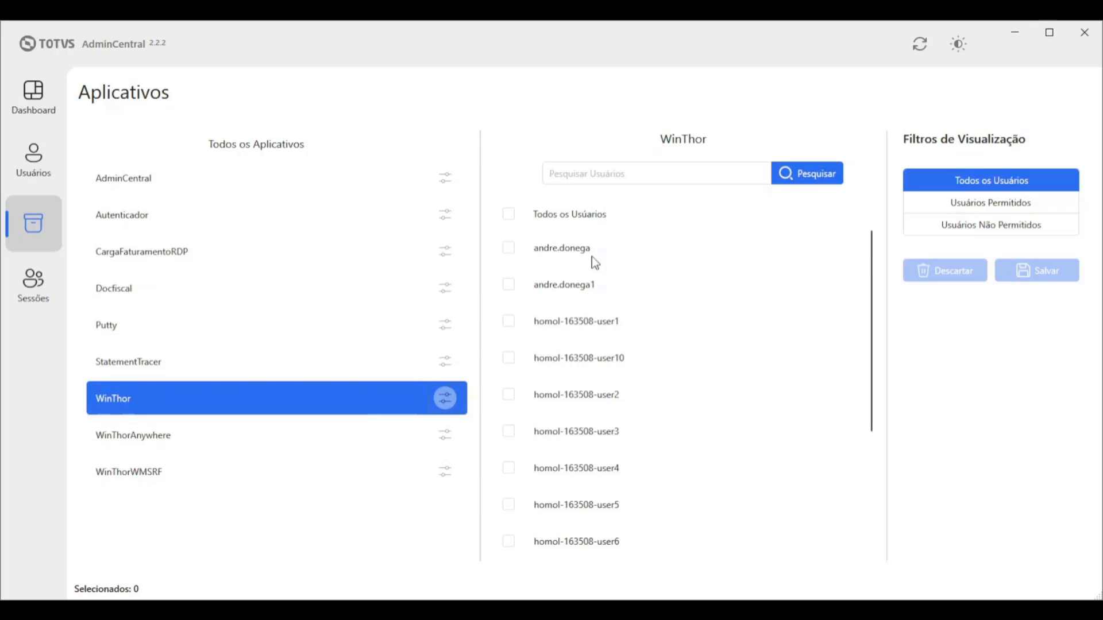
left_click(268, 434)
left_click(445, 434)
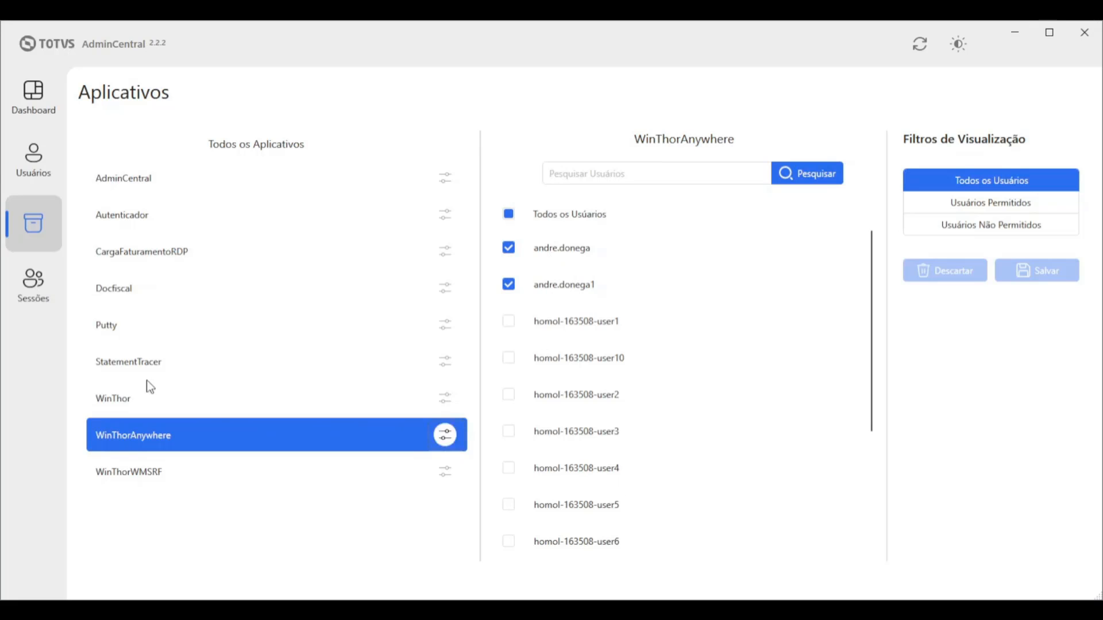
In Sessões, view Sessões Abertas and then the Processos em Execução list
left_click(25, 286)
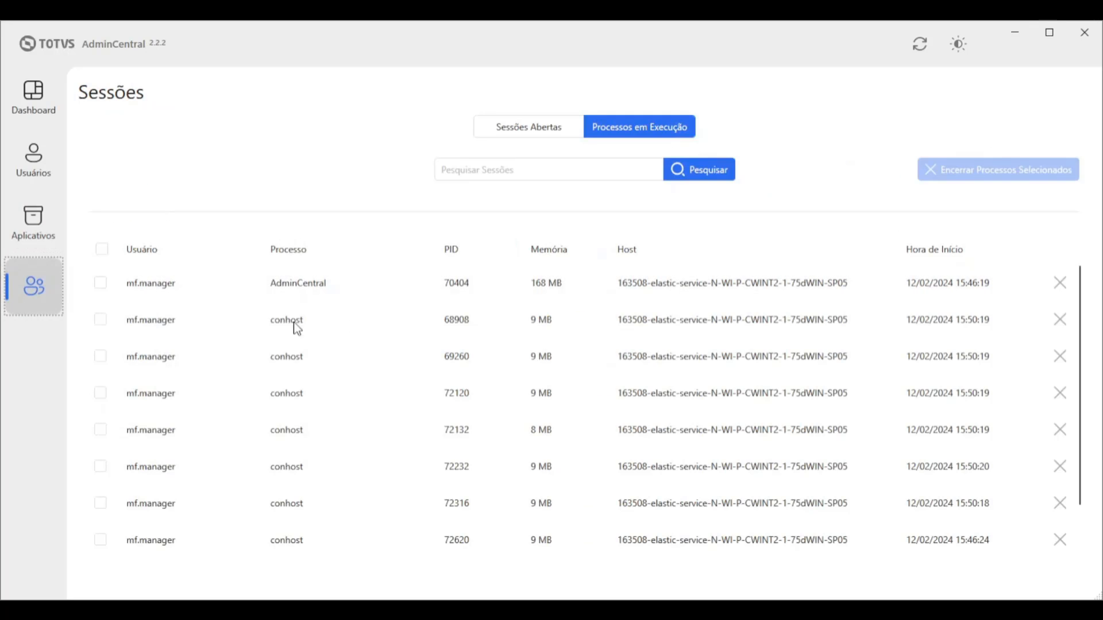
left_click(528, 131)
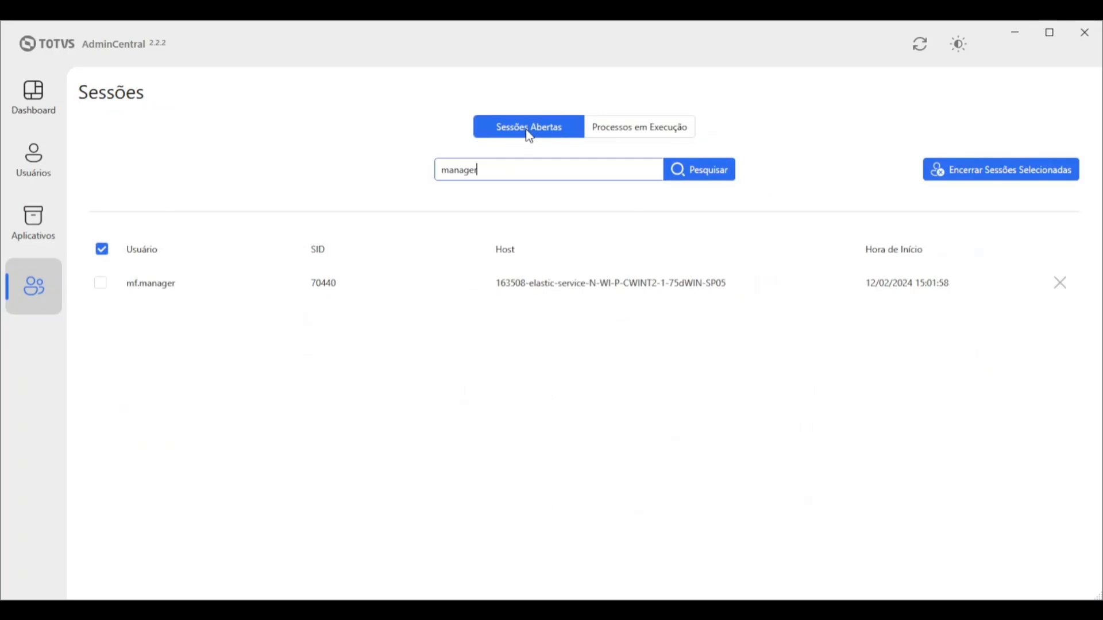
left_click(647, 133)
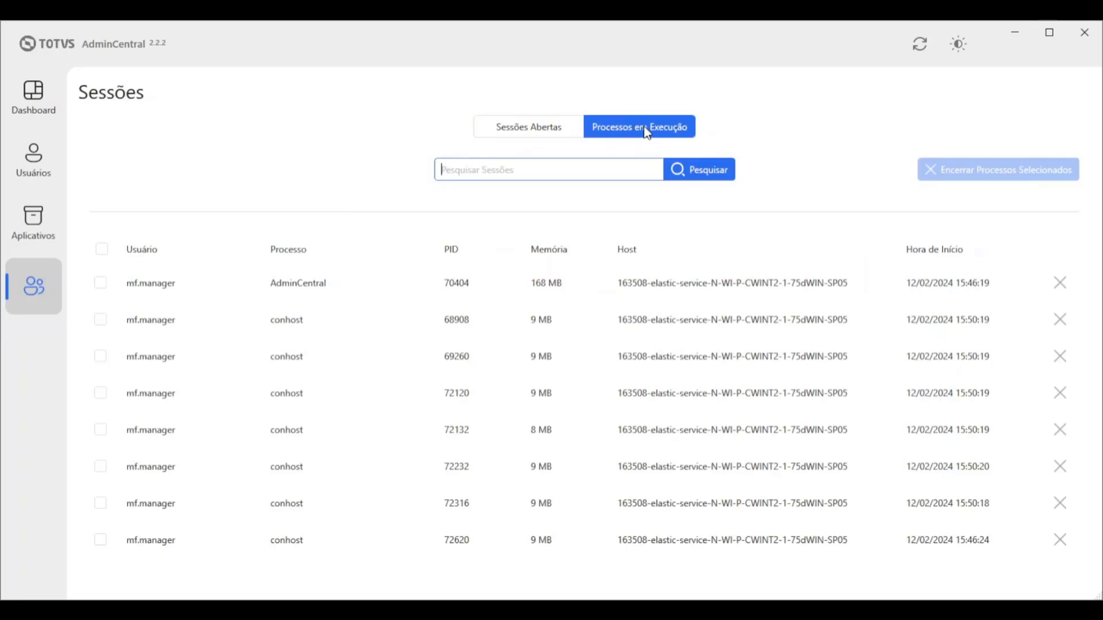